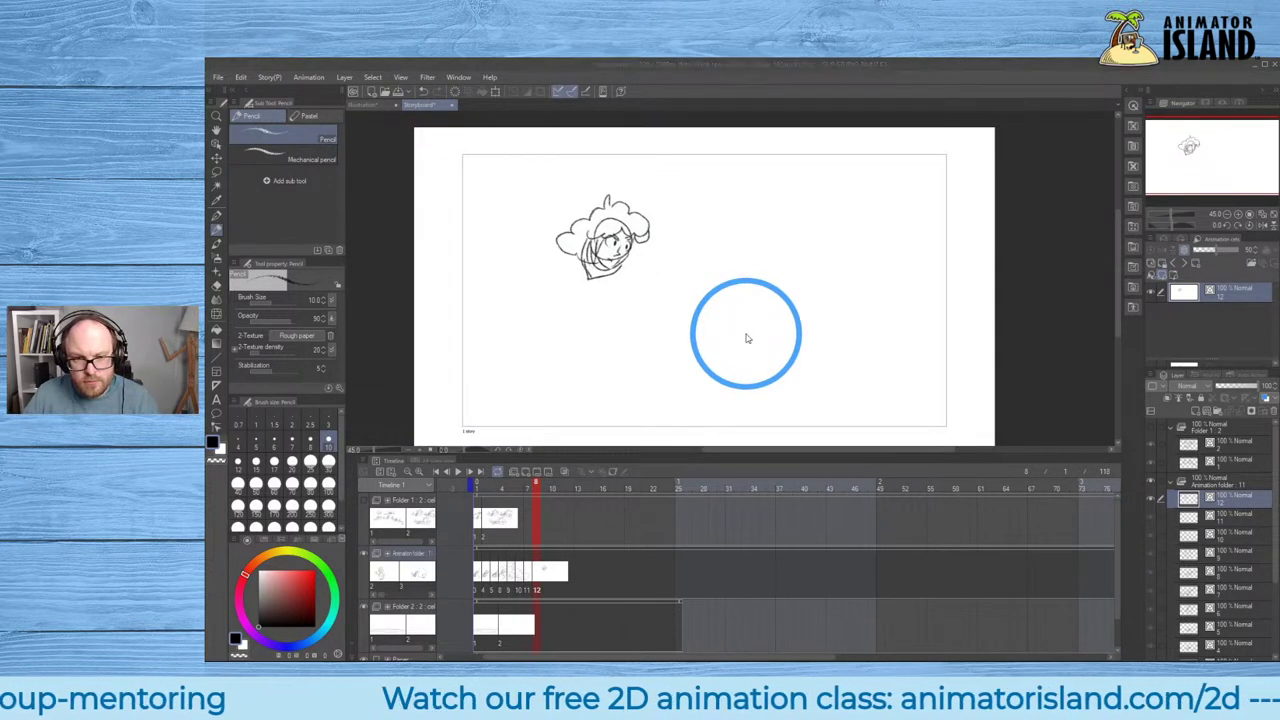
Open the goblin turnip scene script in the browser, read the next story beats and return to the storyboard.
mouse_move(476, 650)
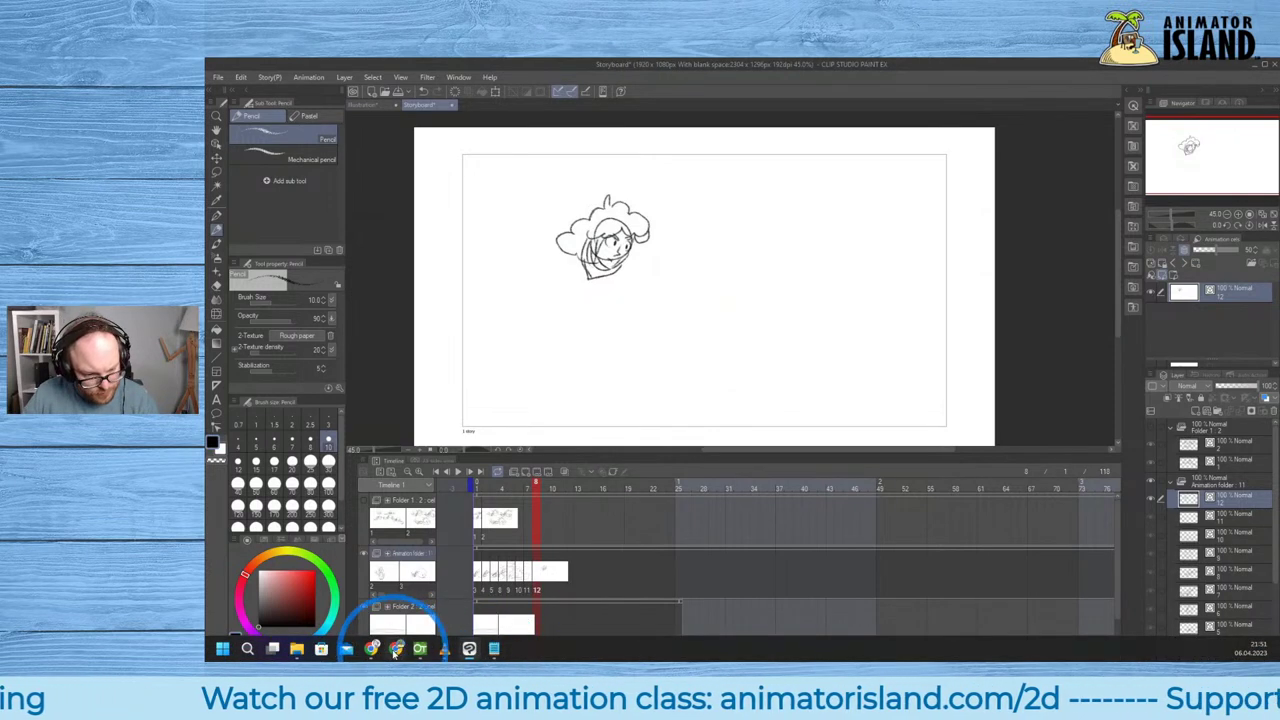
mouse_move(418, 651)
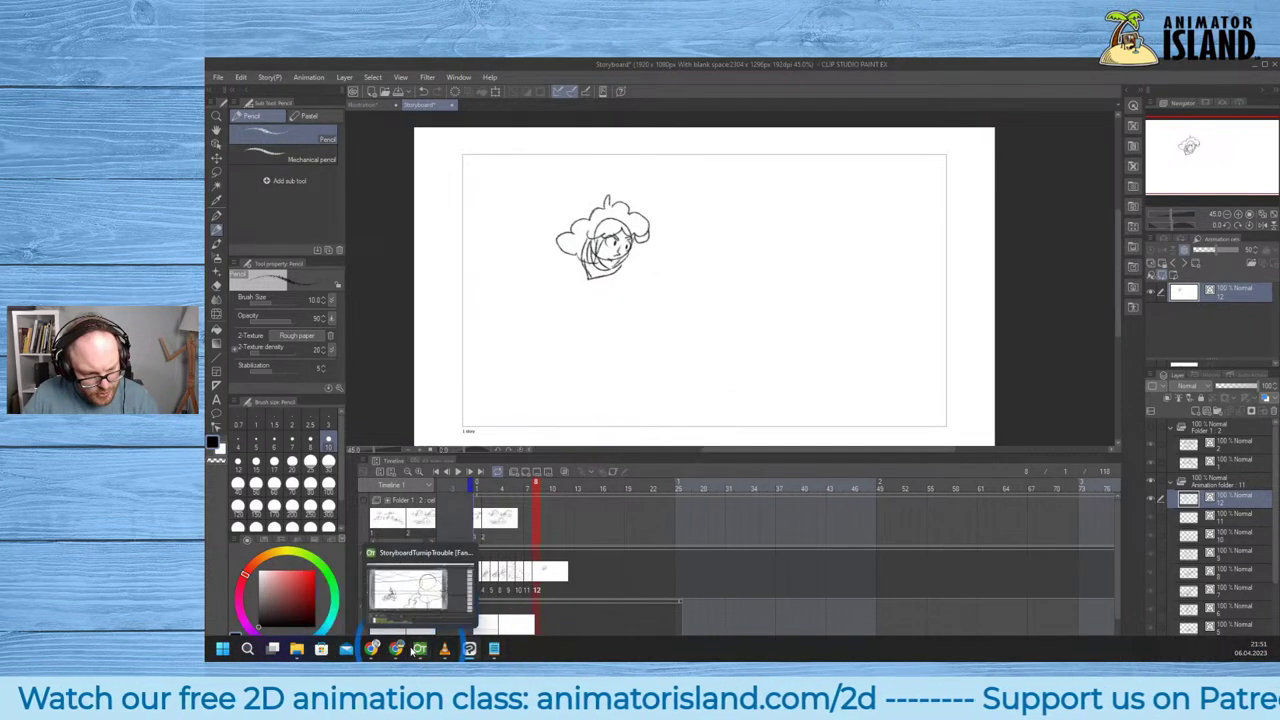
left_click(397, 649)
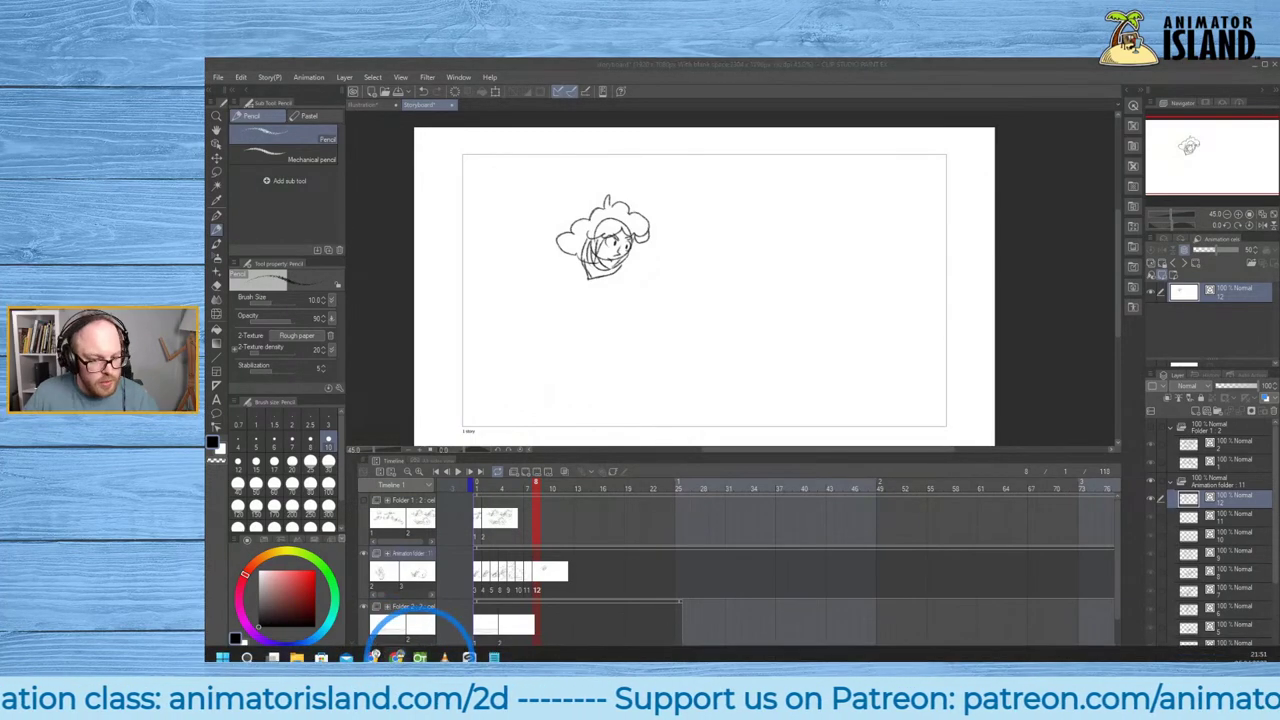
mouse_move(397, 649)
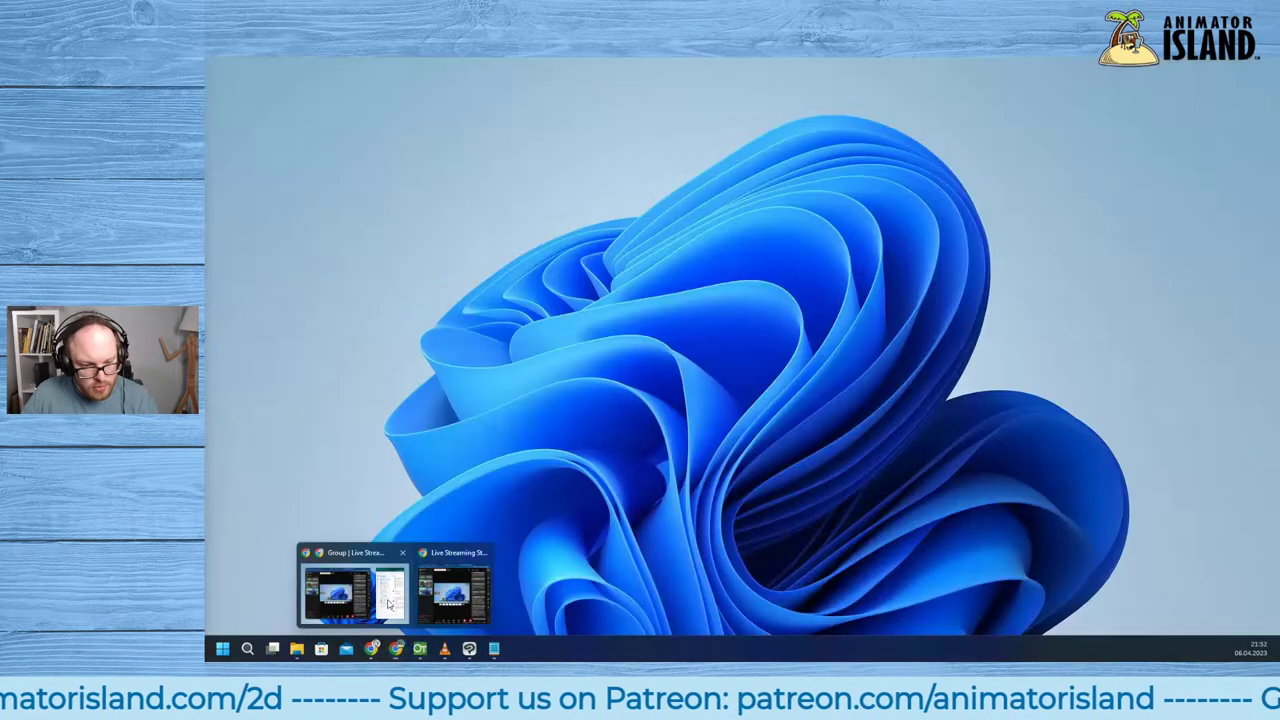
left_click(393, 598)
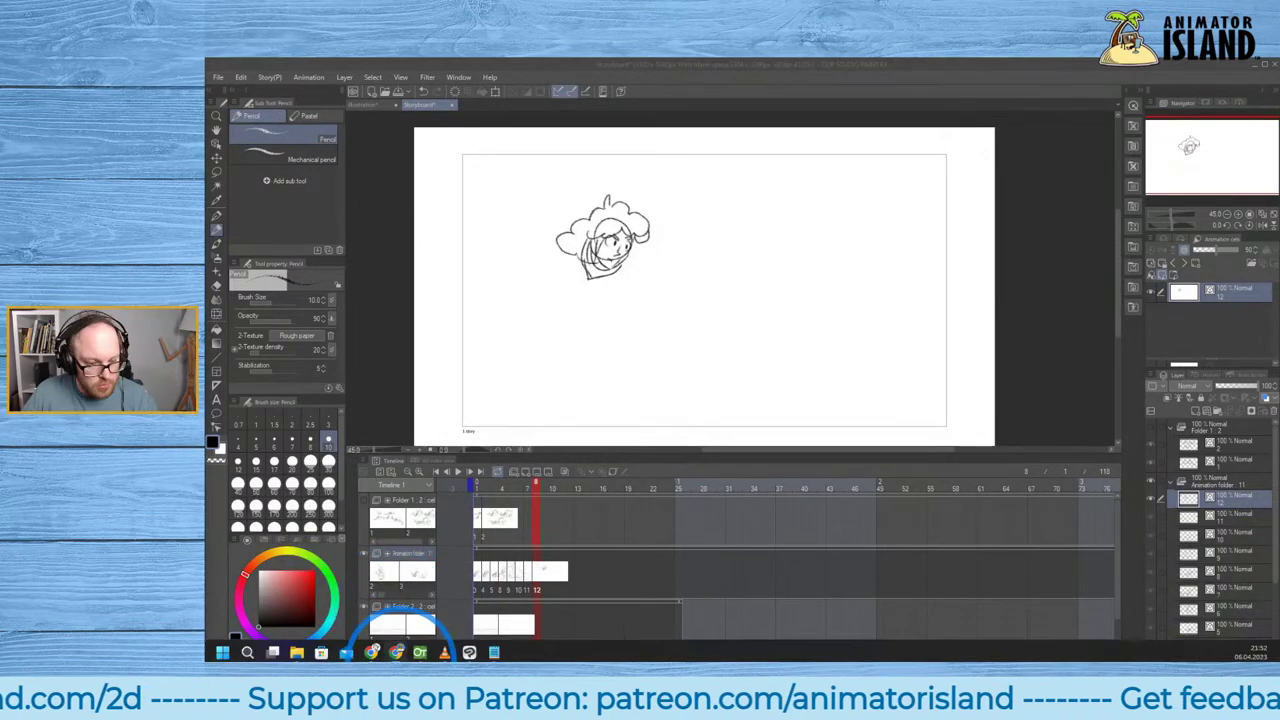
mouse_move(372, 649)
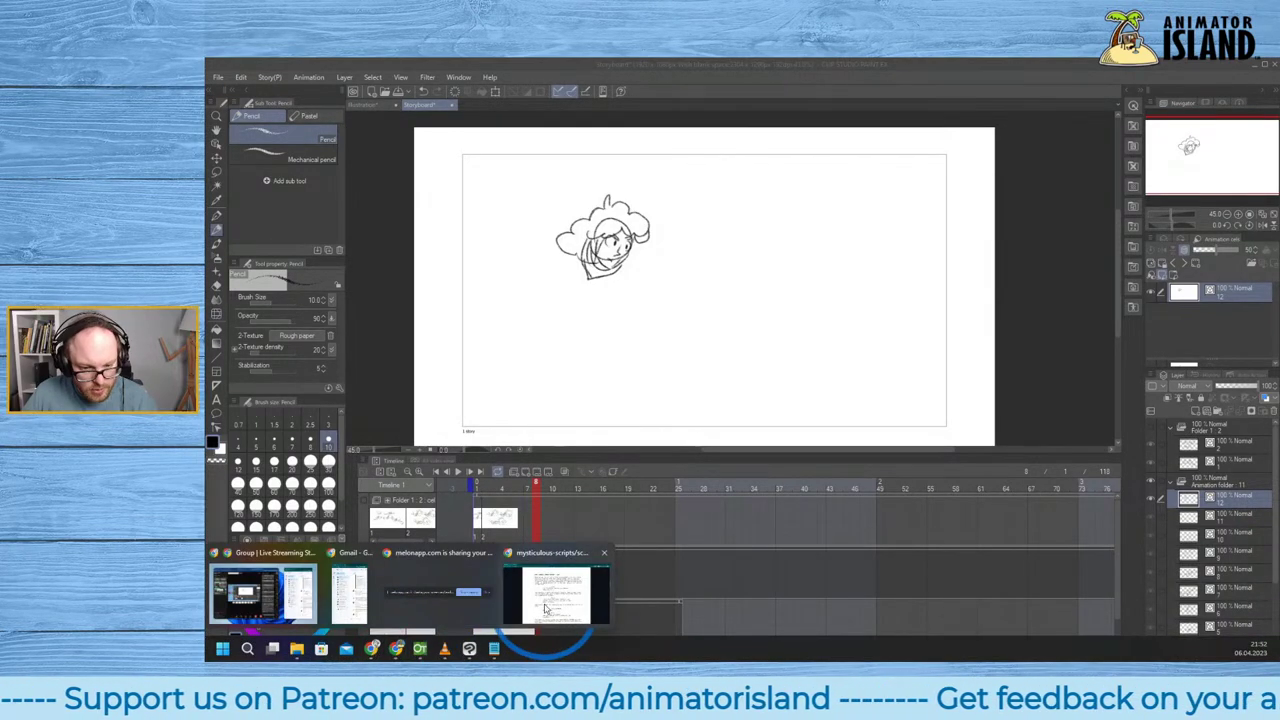
left_click(605, 555)
scroll(1022, 345, "down", 3)
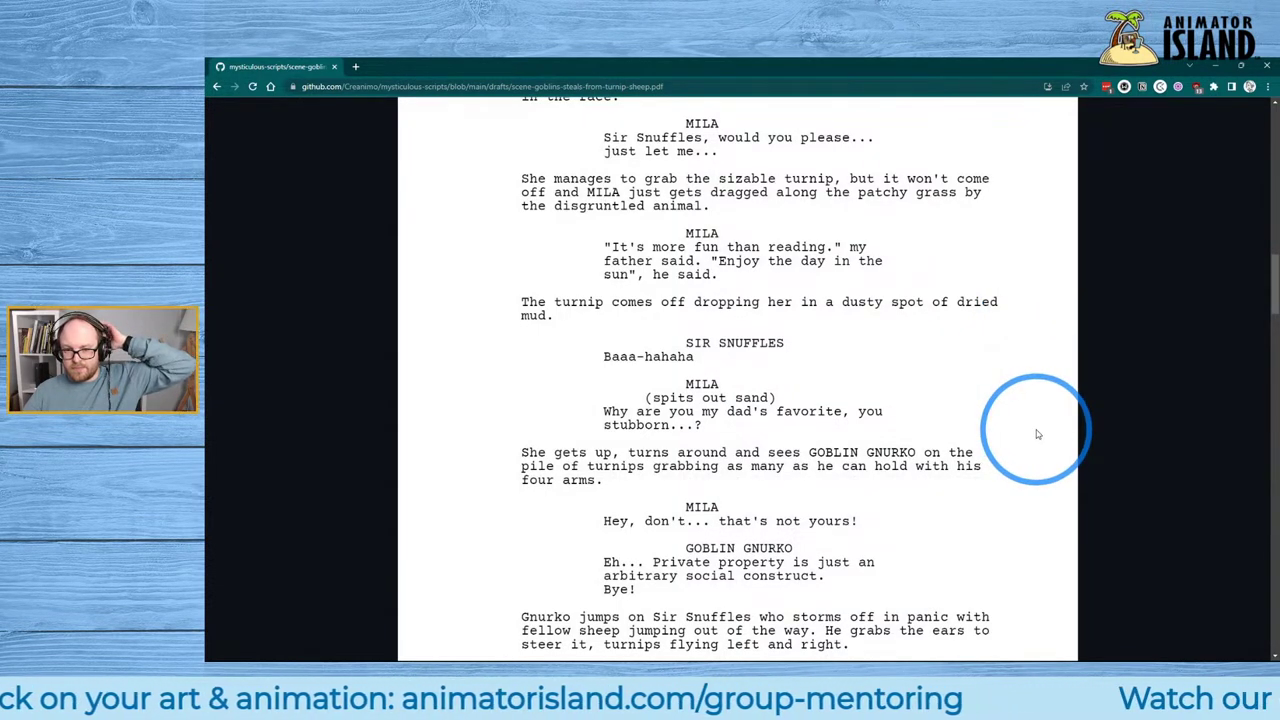
mouse_move(385, 650)
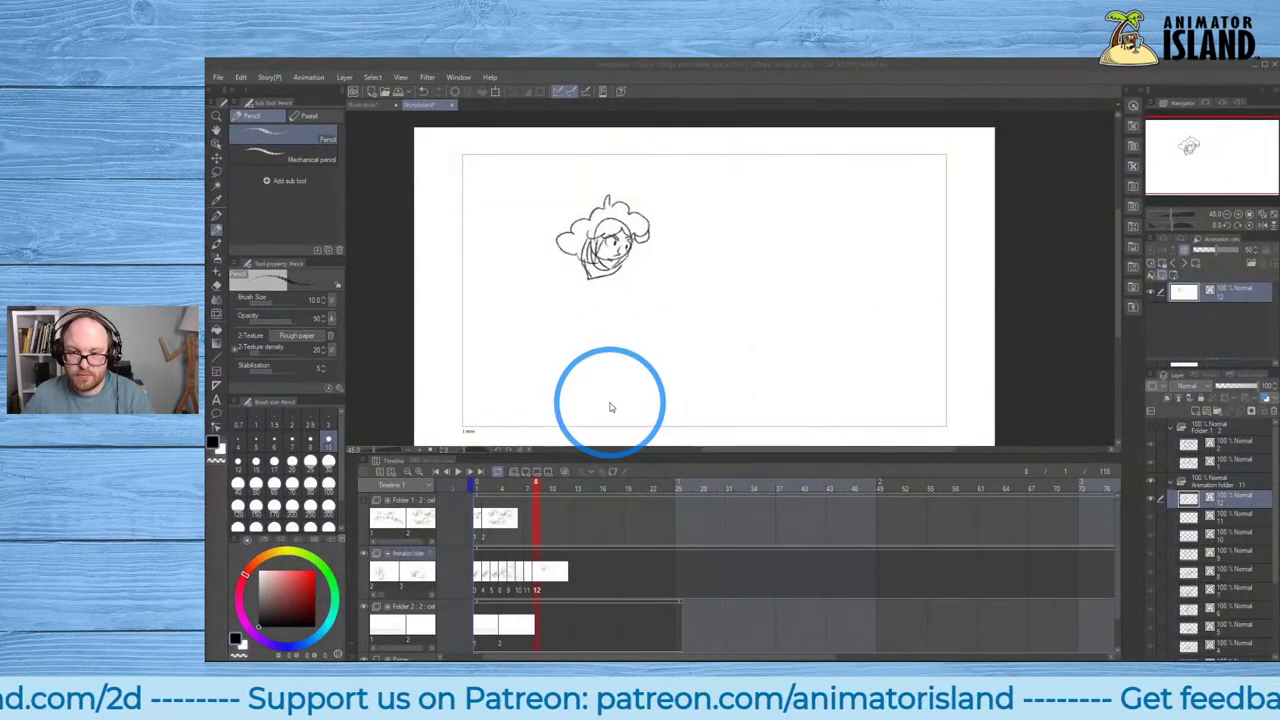
Sketch the girl's bent arm and hand below her head on cel 12.
mouse_move(566, 252)
left_mouse_down()
mouse_move(528, 276)
mouse_move(560, 308)
left_mouse_up()
key("ctrl+z")
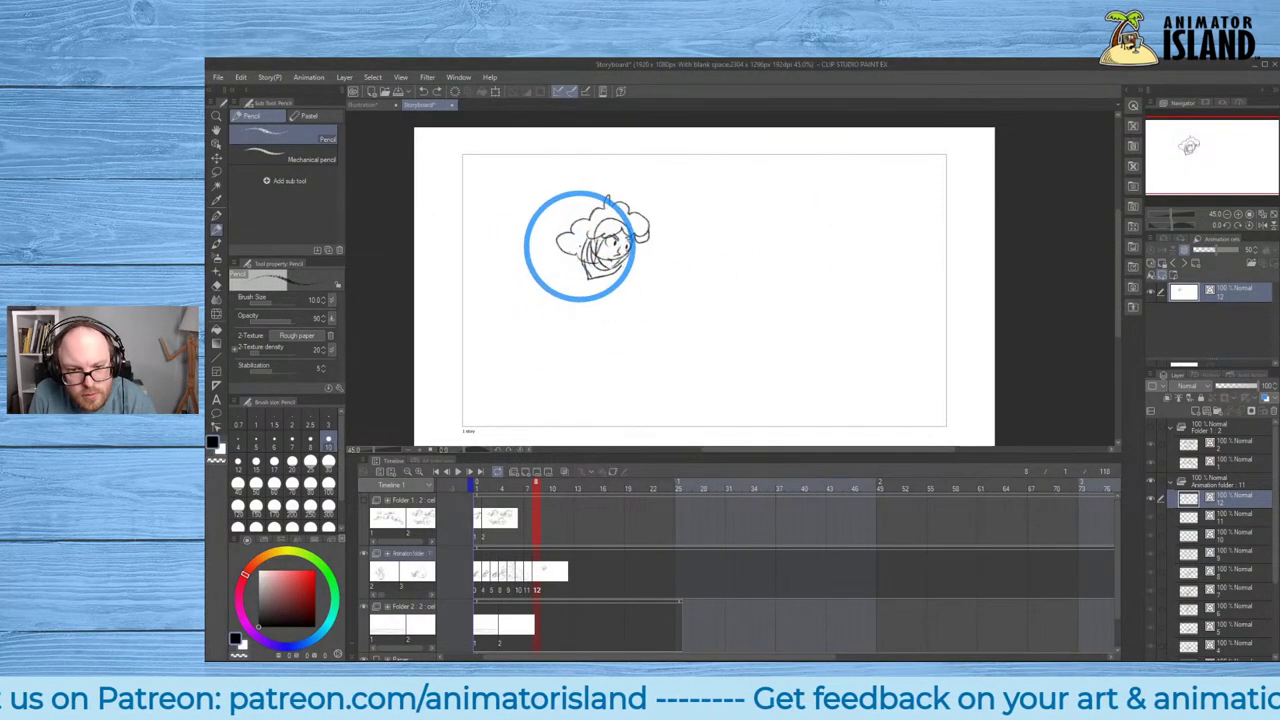
left_click_drag(636, 261, 600, 276)
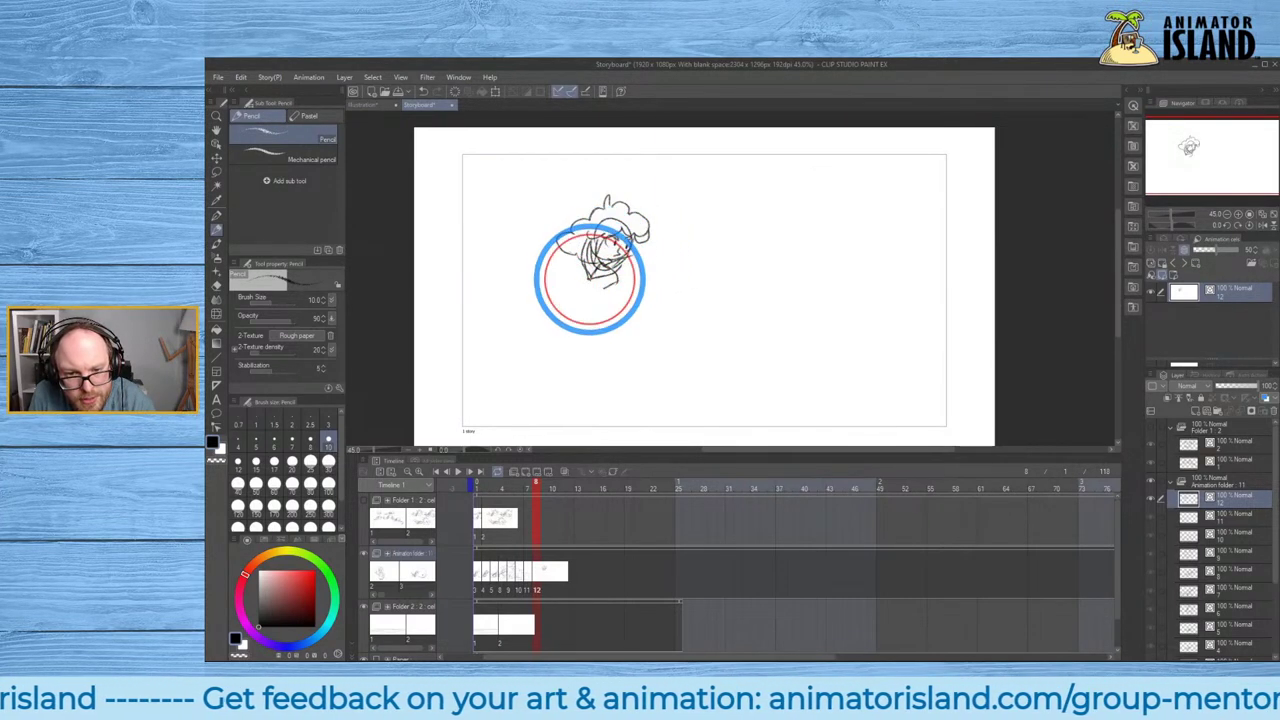
mouse_move(620, 280)
left_mouse_down()
mouse_move(630, 250)
mouse_move(644, 262)
mouse_move(566, 280)
mouse_move(560, 247)
mouse_move(652, 255)
left_mouse_up()
key("ctrl+z")
key("ctrl+z")
key("ctrl+z")
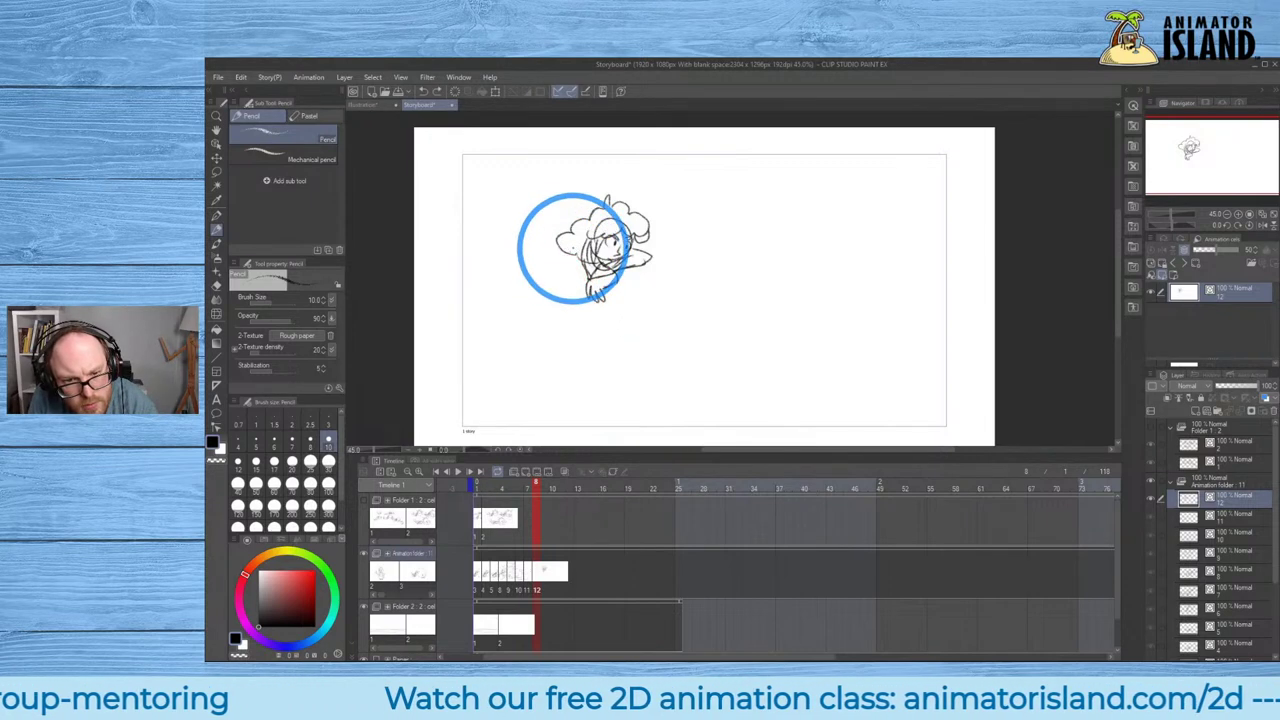
Sketch the girl's hunched body and her other arm and hand, plus a small round shape on the ground beneath her.
mouse_move(584, 244)
left_mouse_down()
mouse_move(567, 266)
mouse_move(579, 234)
left_mouse_up()
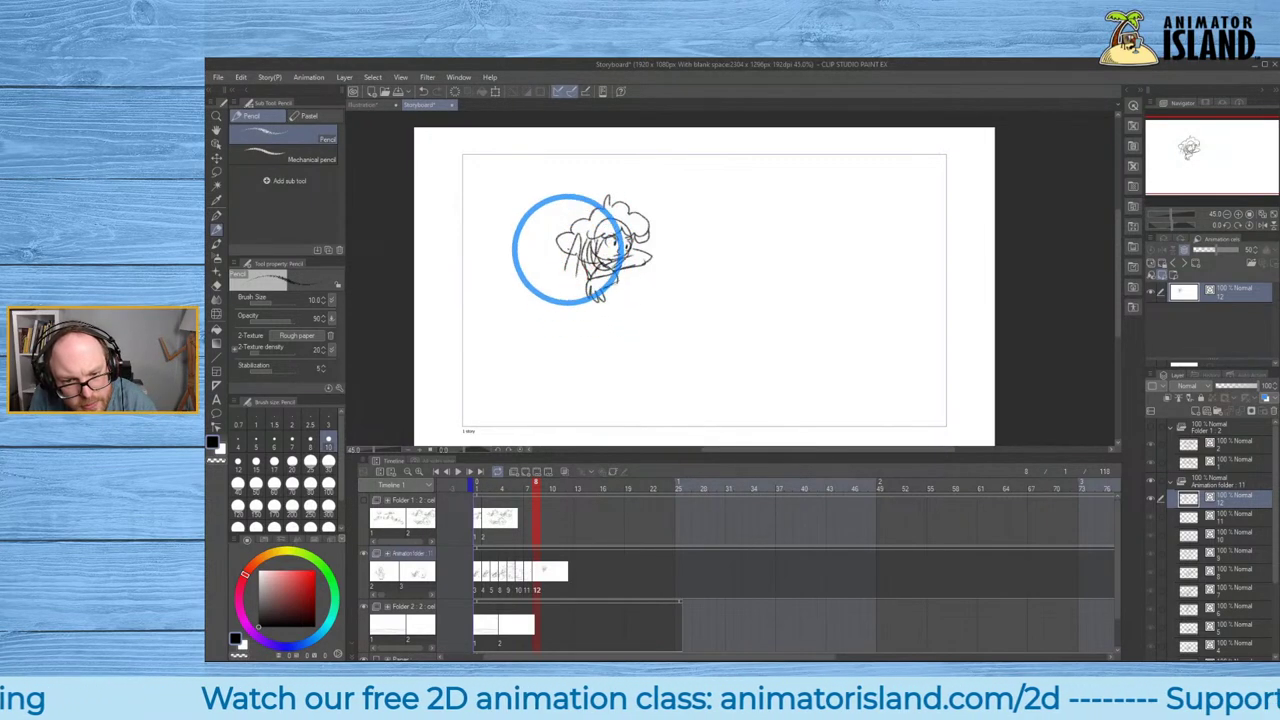
left_click(555, 255)
left_click(537, 279)
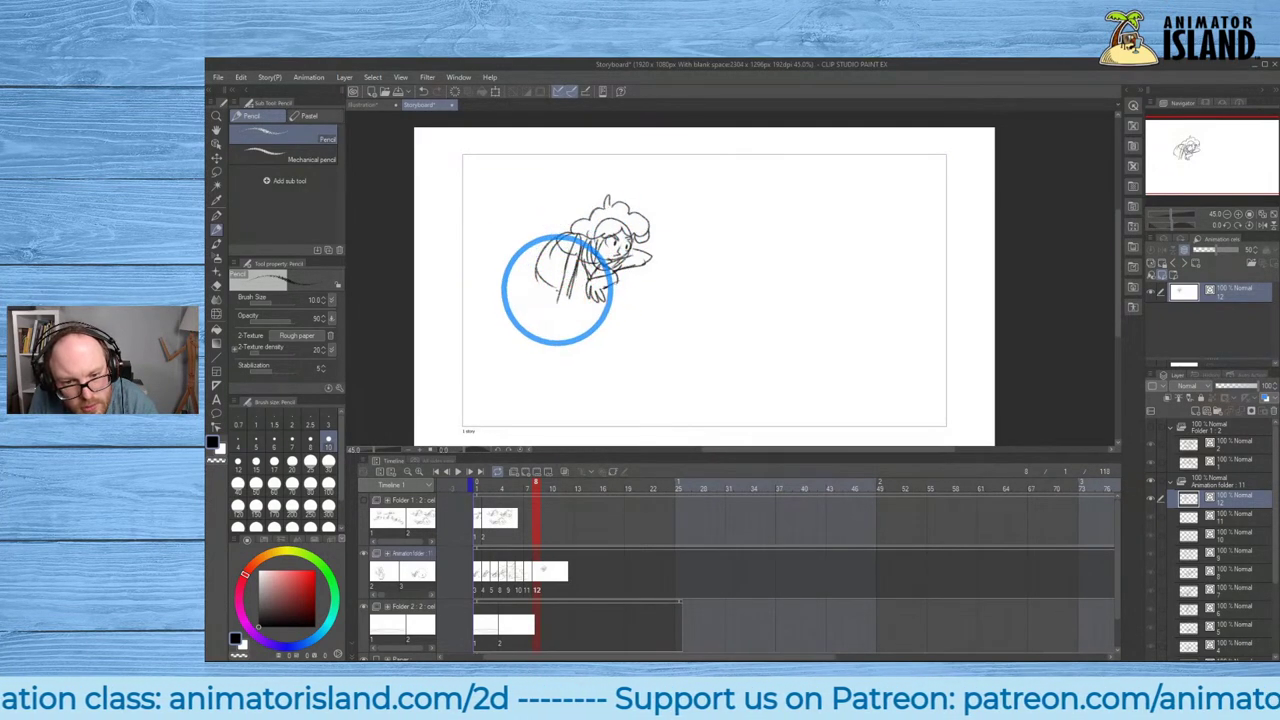
mouse_move(551, 309)
left_mouse_down()
mouse_move(543, 320)
mouse_move(565, 321)
left_mouse_up()
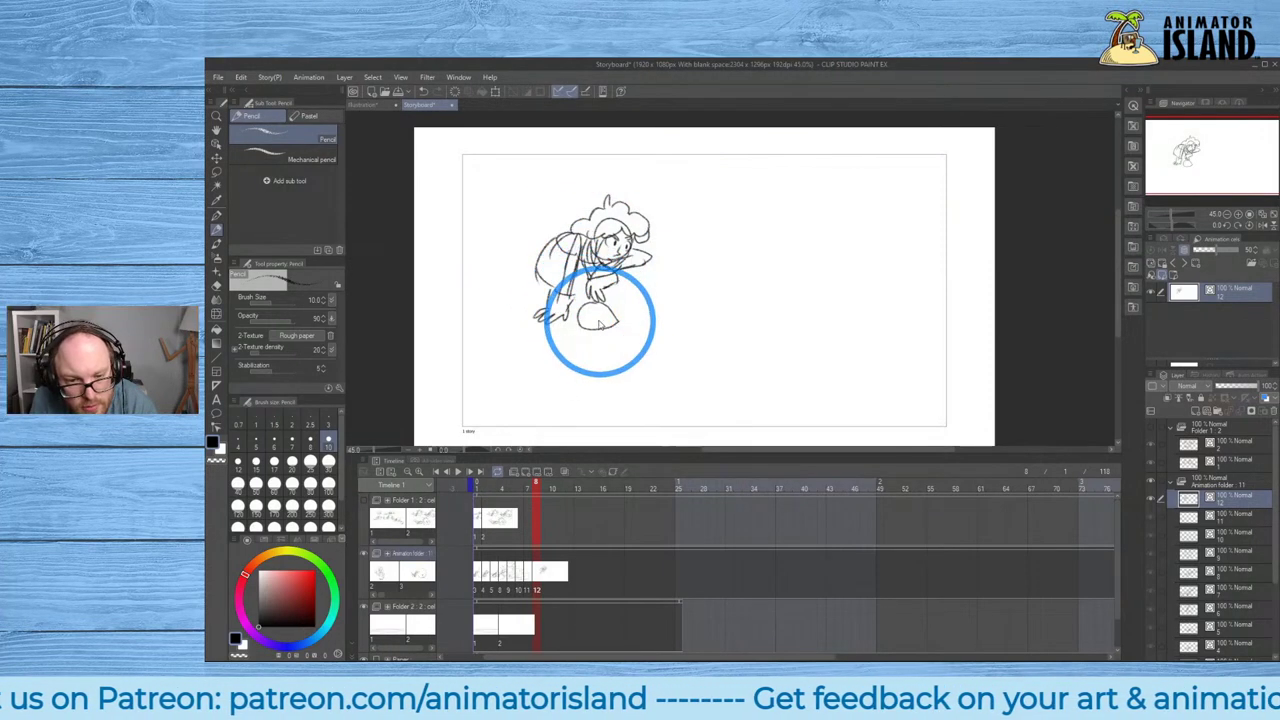
mouse_move(612, 311)
left_mouse_down()
mouse_move(597, 322)
mouse_move(614, 333)
mouse_move(612, 312)
mouse_move(598, 316)
left_mouse_up()
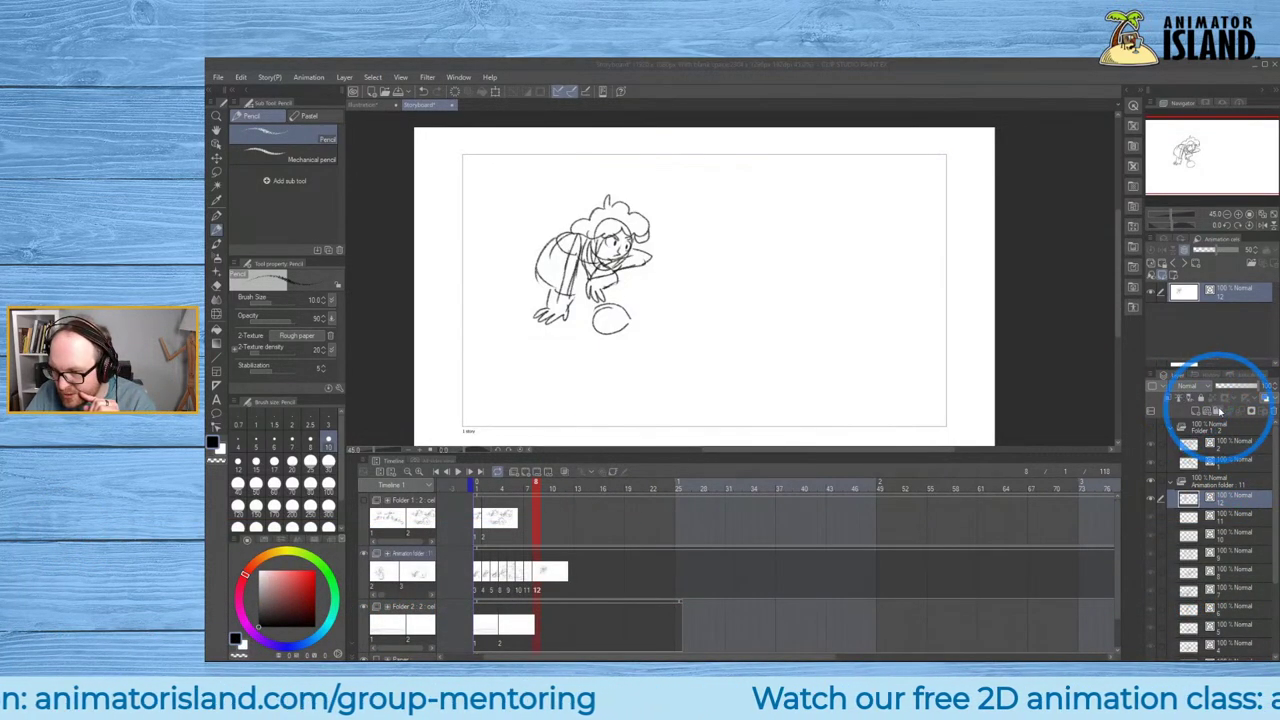
Add a layer folder to the animation folder and try assigning it as cel 13 at frame 9.
left_click(1218, 410)
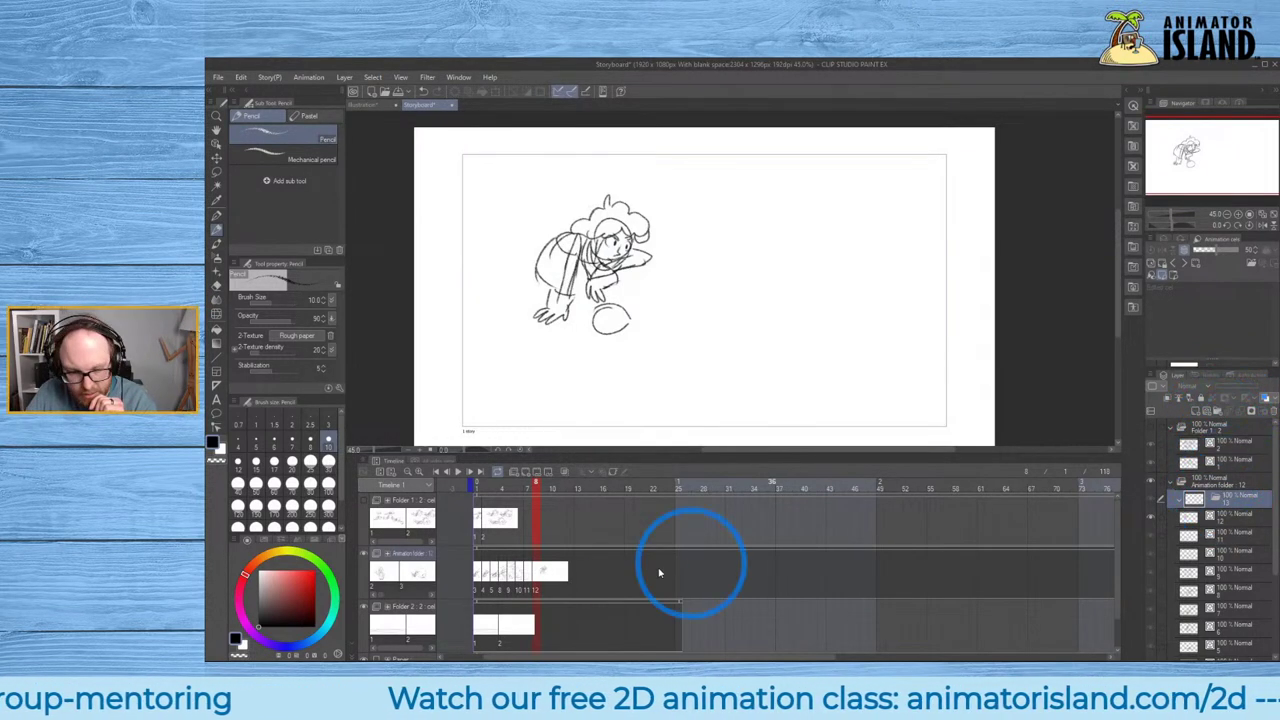
right_click(541, 573)
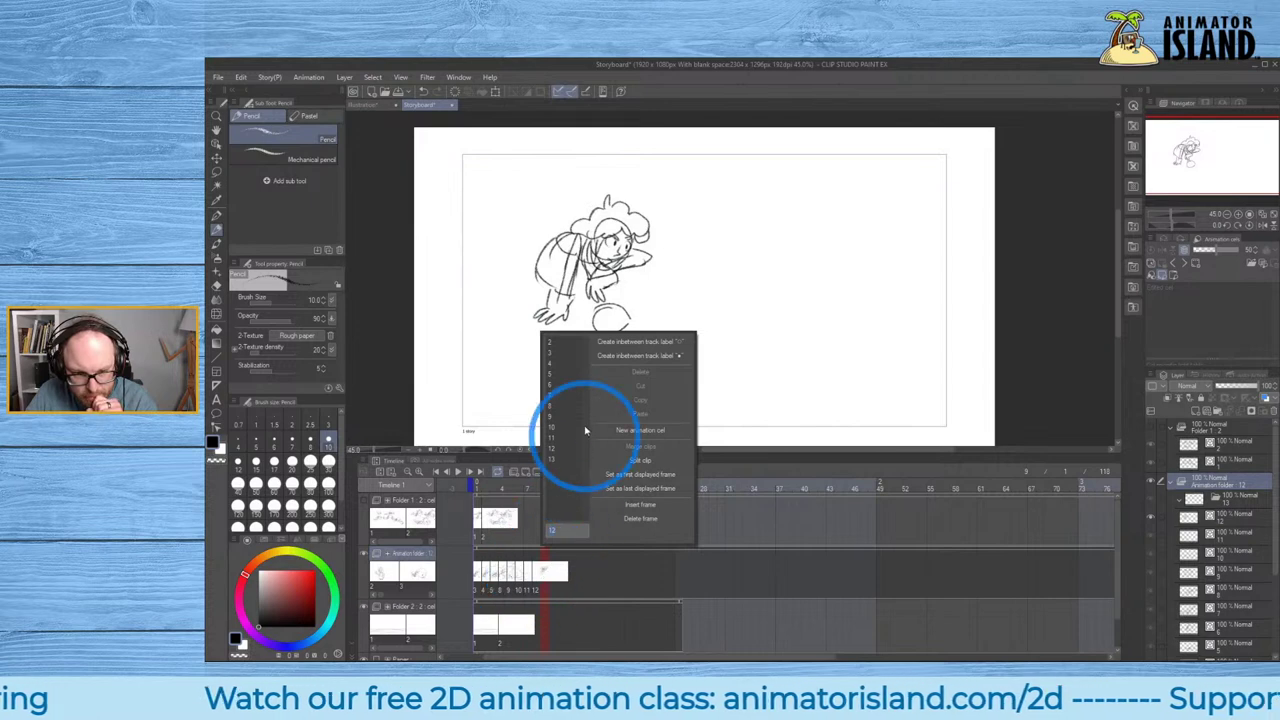
left_click(554, 462)
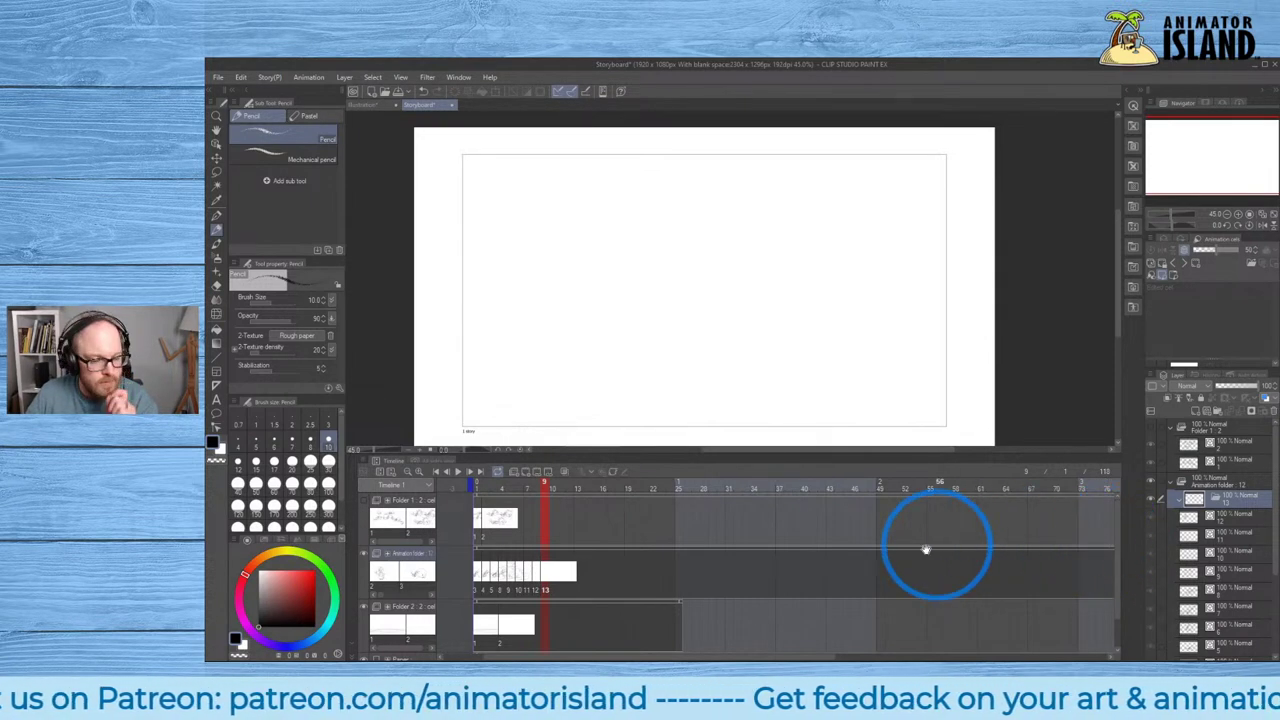
left_click_drag(557, 567, 537, 572)
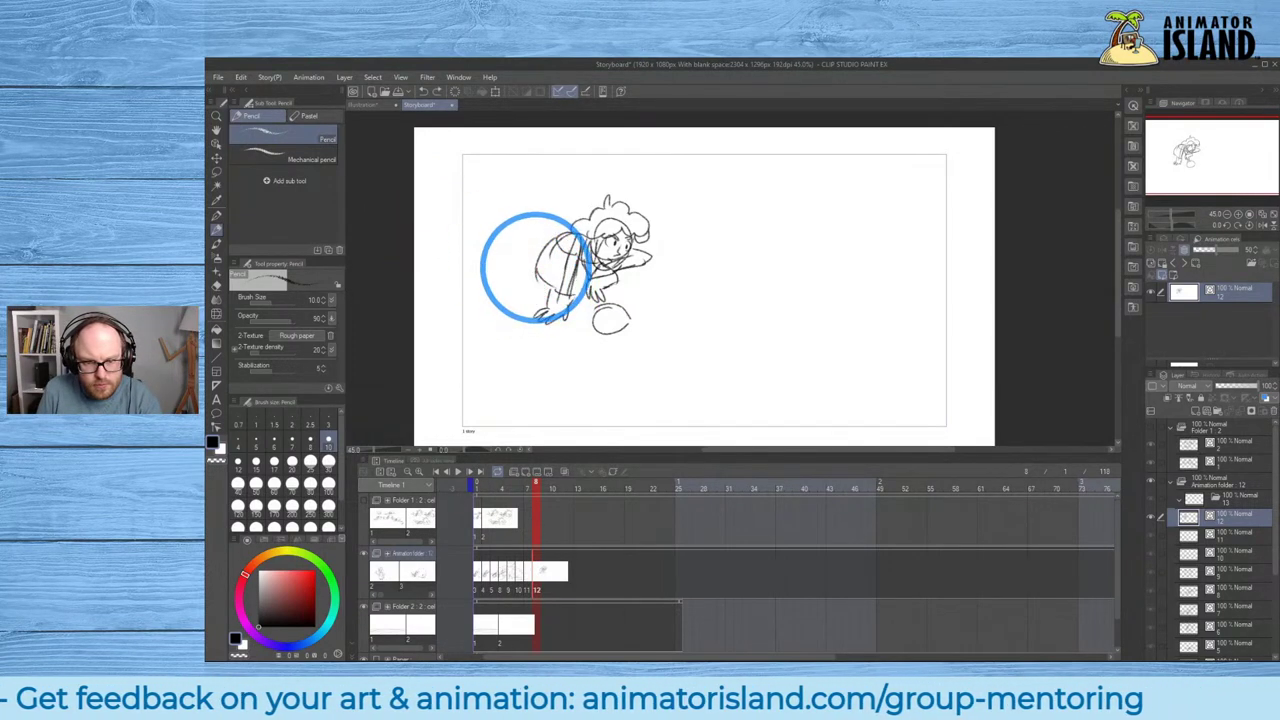
Sketch the girl's leg trailing behind her on cel 12 and a large bumpy outline running off the drawing's right side.
mouse_move(536, 264)
left_mouse_down()
mouse_move(505, 283)
mouse_move(518, 283)
mouse_move(500, 289)
mouse_move(543, 294)
left_mouse_up()
key("ctrl+z")
key("ctrl+z")
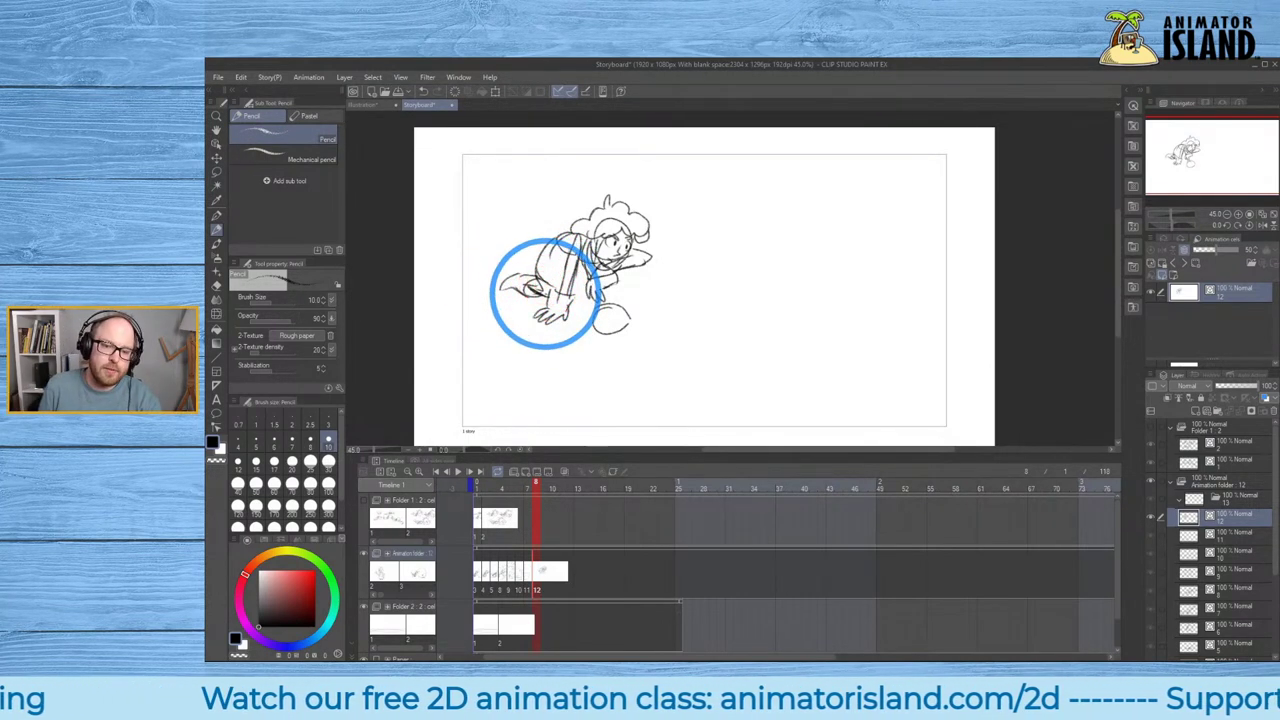
mouse_move(843, 263)
left_mouse_down()
mouse_move(780, 338)
mouse_move(834, 389)
mouse_move(943, 366)
left_mouse_up()
key("ctrl+z")
mouse_move(890, 257)
left_mouse_down()
mouse_move(813, 293)
mouse_move(772, 339)
mouse_move(782, 405)
mouse_move(862, 445)
mouse_move(1002, 421)
mouse_move(970, 273)
mouse_move(888, 274)
left_mouse_up()
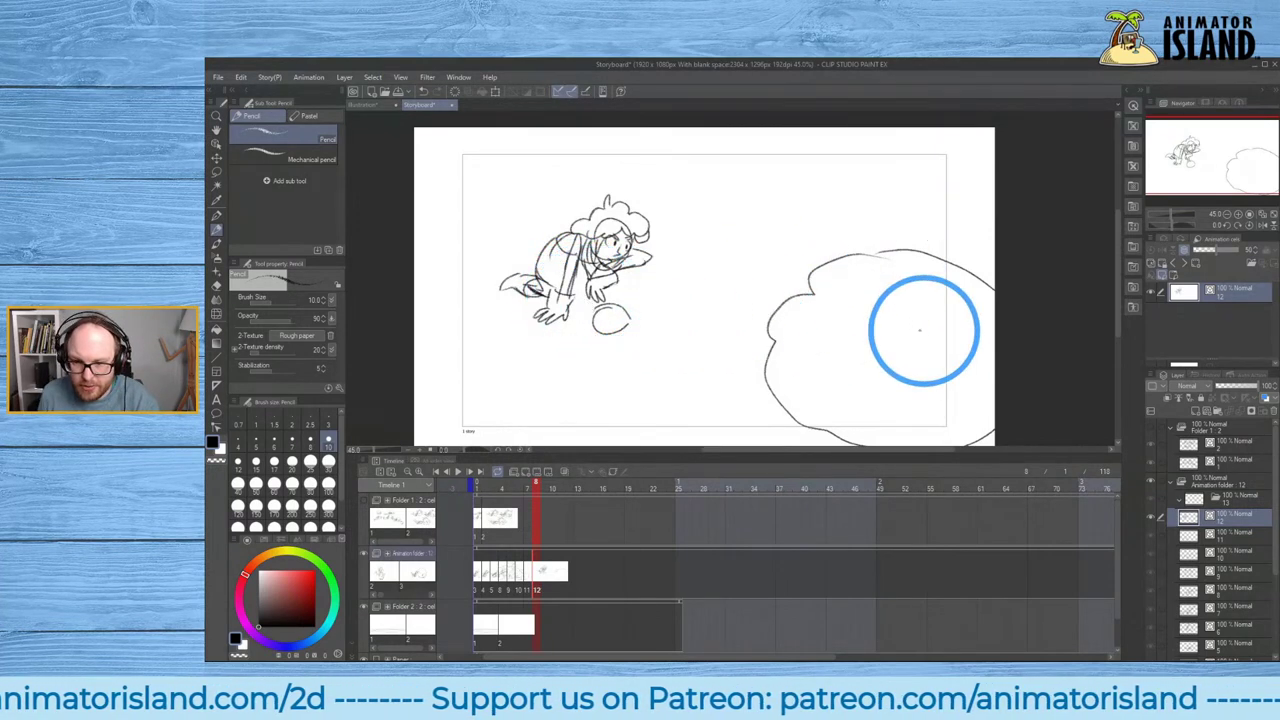
Create a new animation cel at frame 9, following cel 12 on the animation folder track.
left_click_drag(536, 485, 487, 489)
left_click_drag(506, 488, 537, 486)
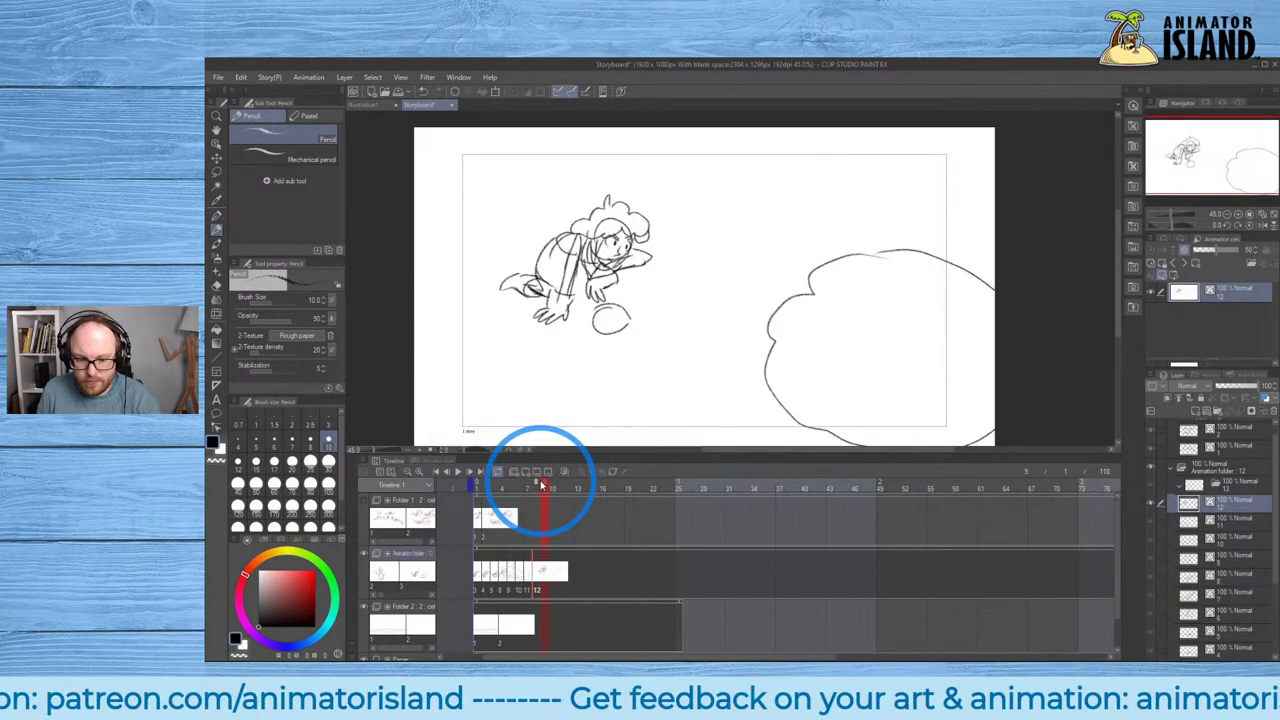
left_click(543, 572)
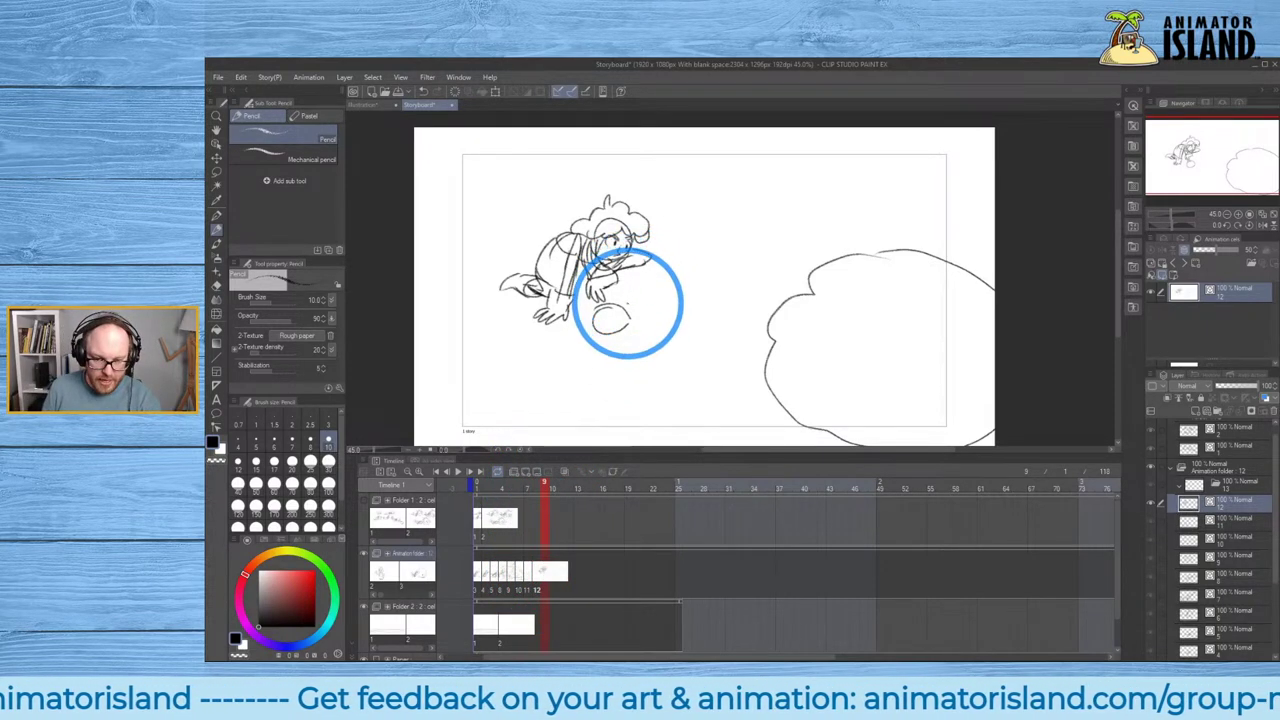
right_click(543, 540)
left_click(640, 430)
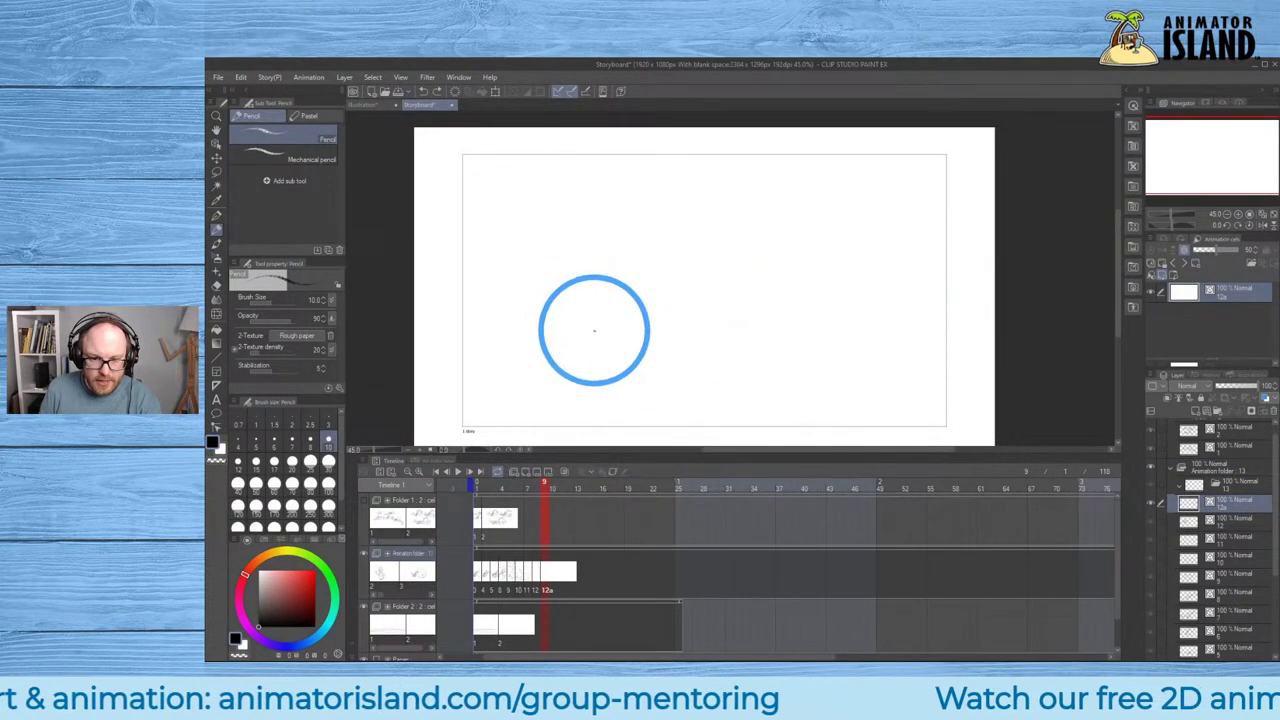
mouse_move(585, 270)
left_mouse_down()
mouse_move(631, 292)
mouse_move(612, 309)
mouse_move(600, 286)
mouse_move(605, 318)
mouse_move(572, 292)
mouse_move(528, 346)
mouse_move(538, 336)
mouse_move(583, 373)
mouse_move(538, 354)
left_mouse_up()
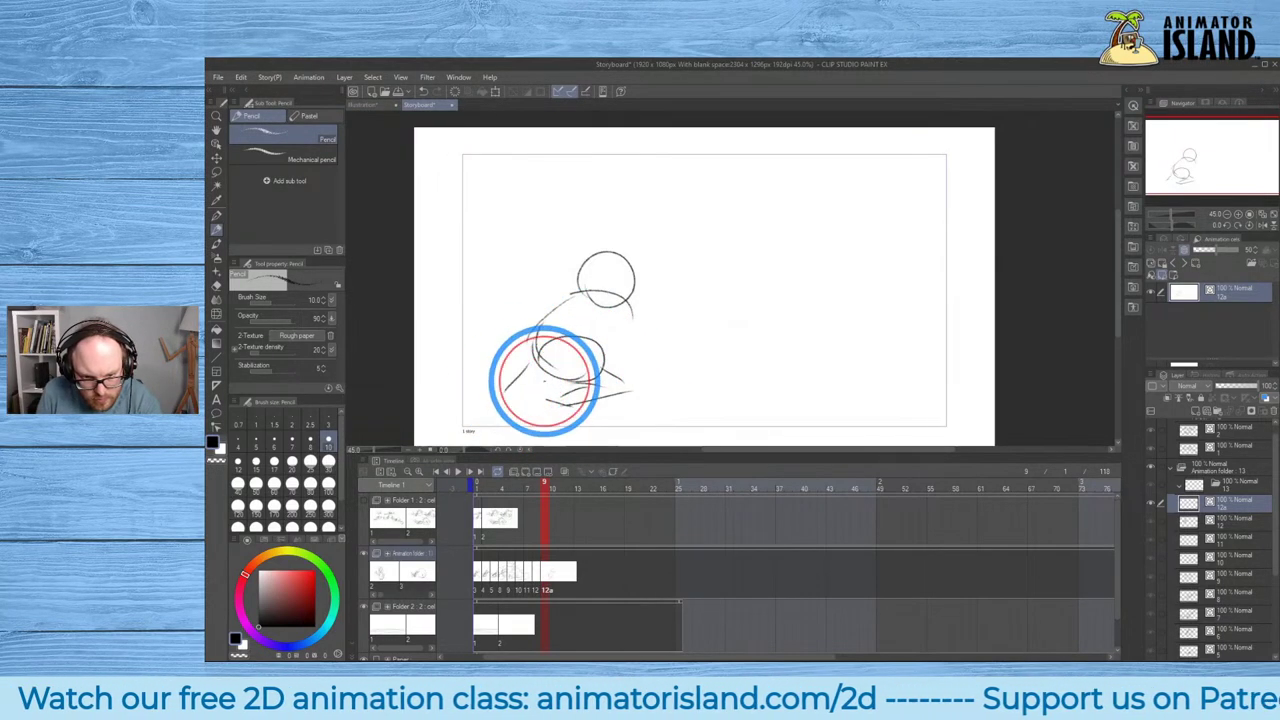
mouse_move(517, 385)
left_mouse_down()
mouse_move(469, 396)
mouse_move(493, 405)
mouse_move(471, 379)
mouse_move(446, 395)
mouse_move(496, 410)
mouse_move(459, 417)
left_mouse_up()
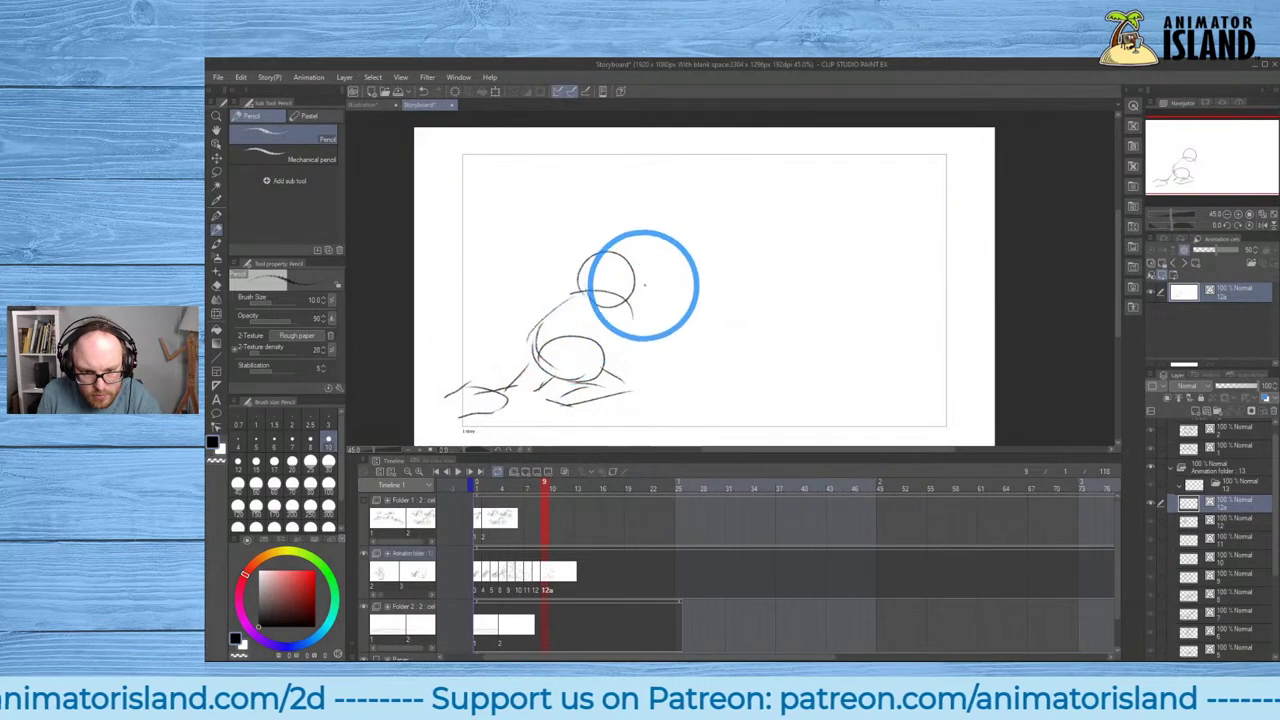
mouse_move(458, 405)
left_mouse_down()
mouse_move(477, 426)
mouse_move(438, 405)
mouse_move(498, 365)
left_mouse_up()
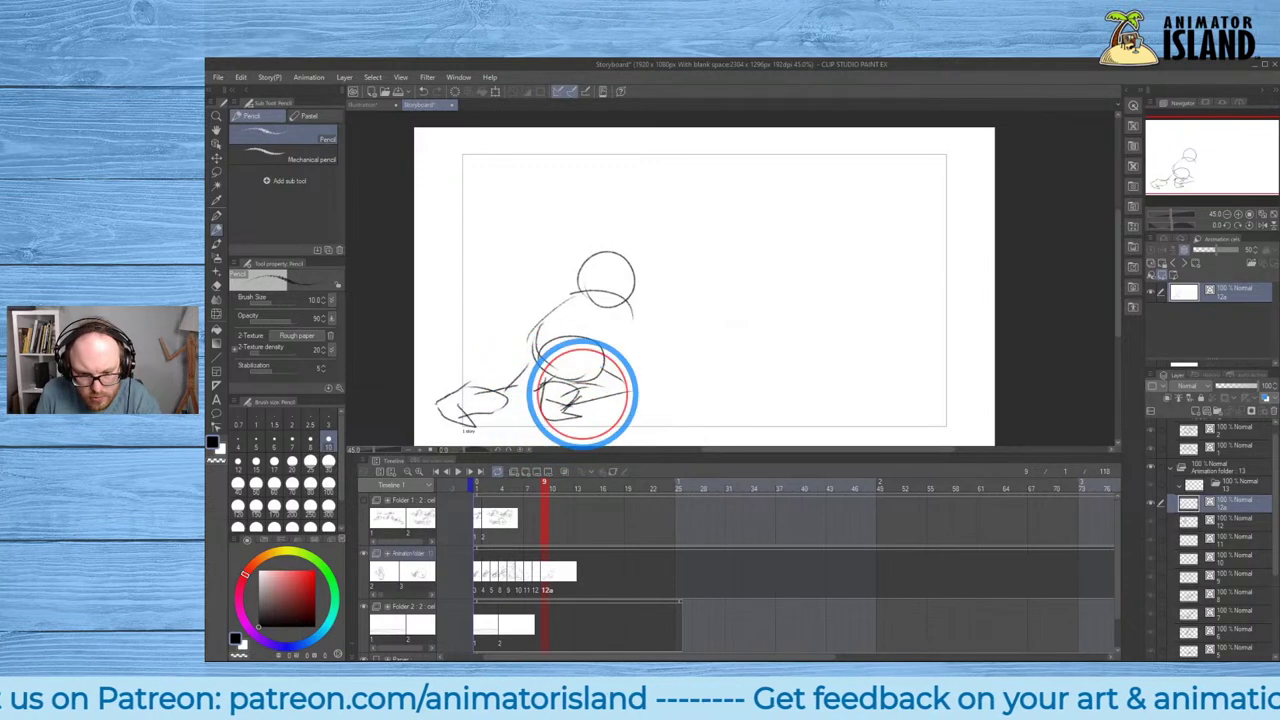
key("ctrl+z")
key("ctrl+z")
key("ctrl+z")
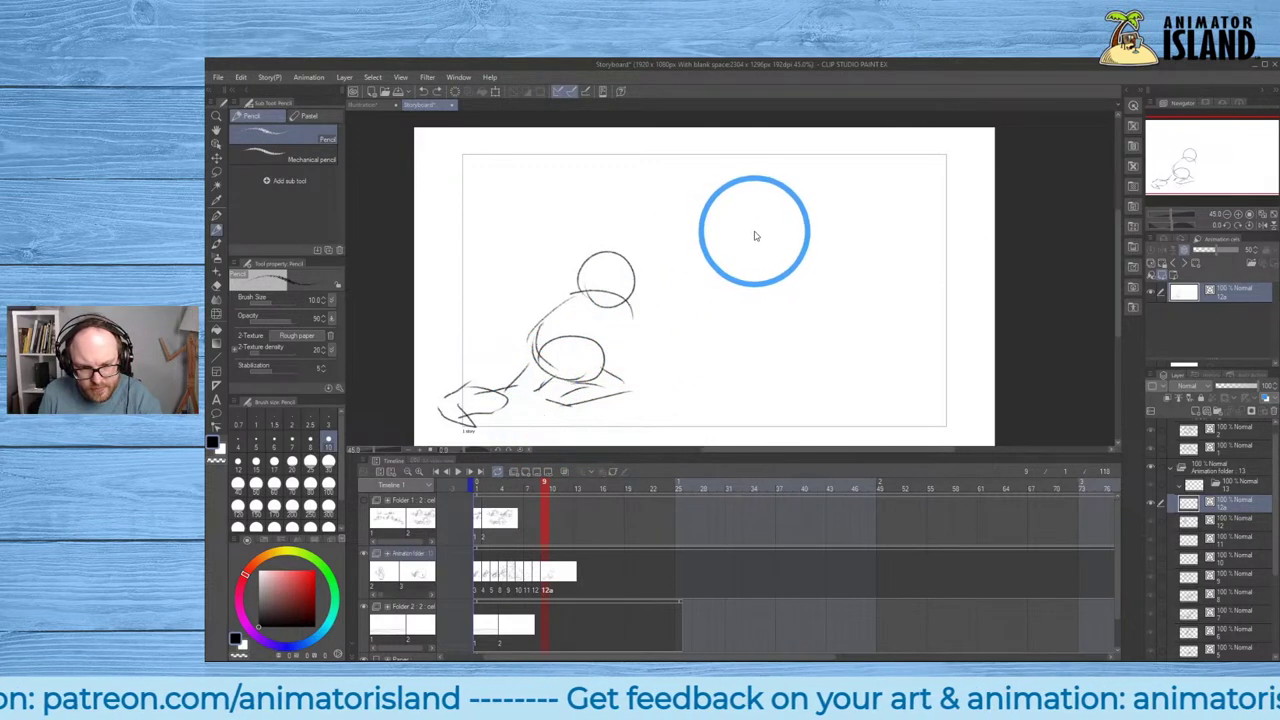
key("ctrl+z")
key("ctrl+z")
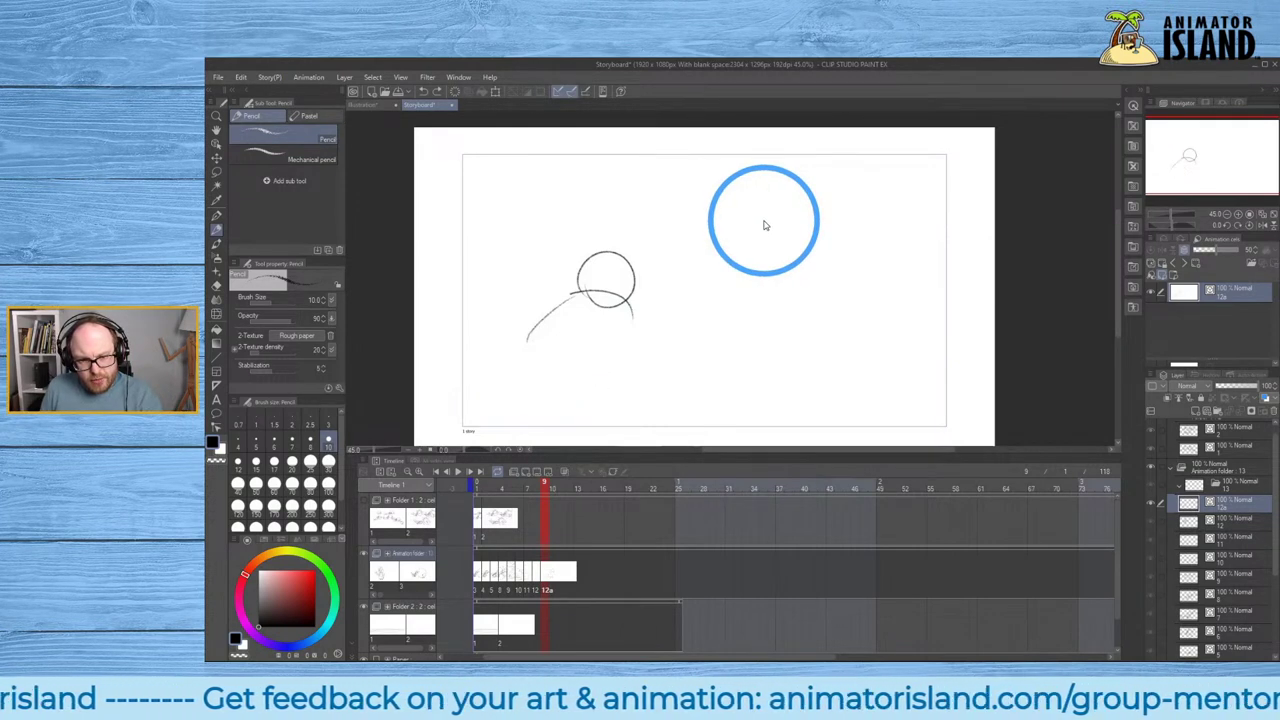
key("ctrl+z")
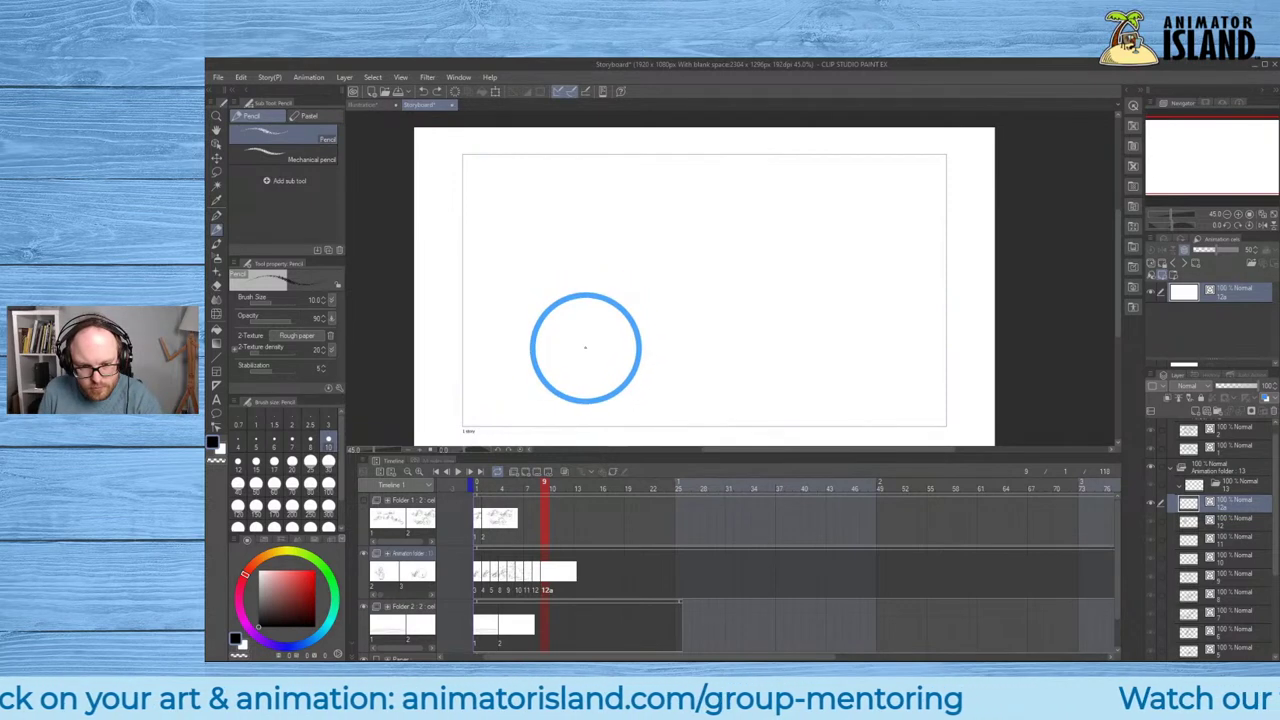
Sketch the girl from behind, sitting and propped on one arm, and a small round creature's body with feet facing her.
mouse_move(533, 393)
left_mouse_down()
mouse_move(500, 402)
mouse_move(553, 409)
mouse_move(556, 376)
mouse_move(570, 406)
mouse_move(537, 432)
mouse_move(523, 419)
mouse_move(548, 409)
mouse_move(540, 434)
mouse_move(533, 410)
mouse_move(507, 417)
mouse_move(494, 445)
left_mouse_up()
mouse_move(490, 392)
left_mouse_down()
mouse_move(522, 398)
mouse_move(475, 390)
mouse_move(460, 421)
mouse_move(529, 376)
mouse_move(523, 360)
mouse_move(515, 371)
mouse_move(595, 377)
mouse_move(514, 353)
mouse_move(578, 303)
mouse_move(604, 351)
mouse_move(548, 316)
mouse_move(525, 321)
mouse_move(605, 285)
mouse_move(575, 265)
mouse_move(558, 290)
mouse_move(567, 317)
mouse_move(622, 320)
mouse_move(645, 290)
mouse_move(575, 248)
mouse_move(627, 254)
mouse_move(624, 389)
mouse_move(626, 325)
mouse_move(641, 386)
mouse_move(641, 369)
mouse_move(619, 371)
mouse_move(622, 393)
mouse_move(658, 391)
mouse_move(653, 331)
left_mouse_up()
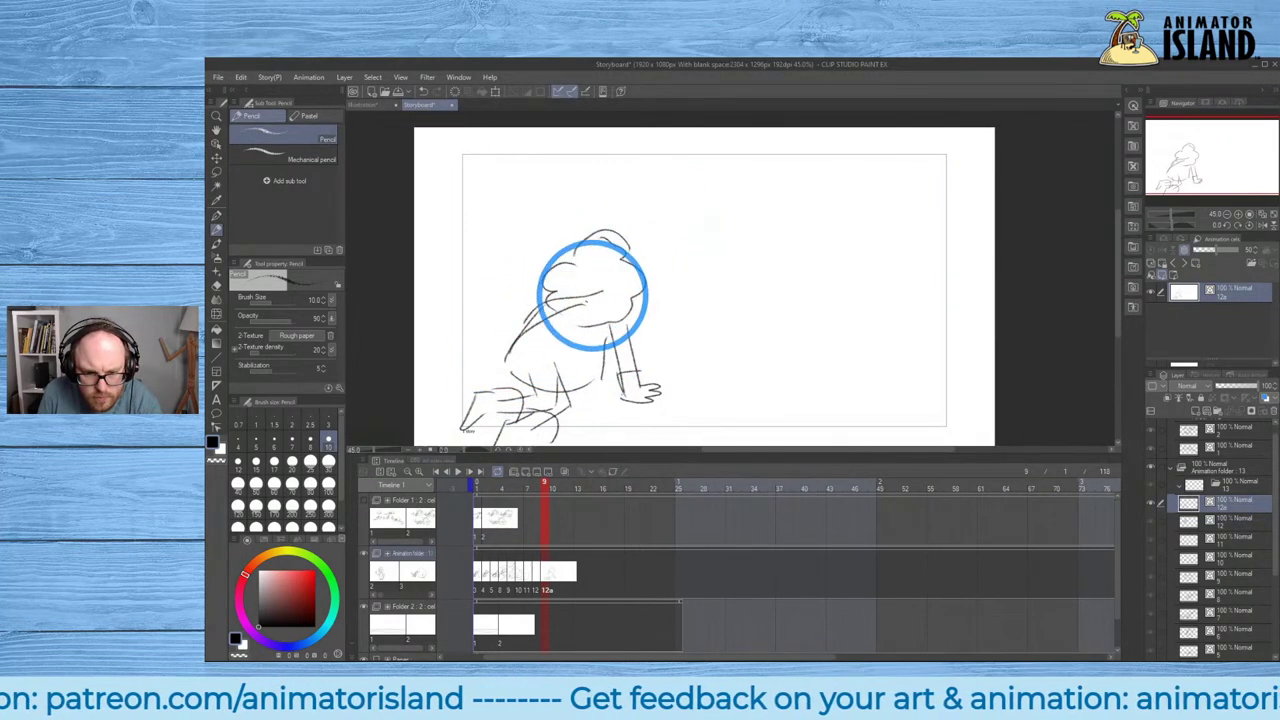
mouse_move(816, 241)
left_mouse_down()
mouse_move(852, 307)
mouse_move(811, 234)
mouse_move(787, 266)
mouse_move(794, 294)
mouse_move(839, 307)
mouse_move(876, 292)
mouse_move(888, 270)
mouse_move(882, 247)
mouse_move(821, 228)
mouse_move(816, 258)
mouse_move(832, 286)
mouse_move(881, 297)
mouse_move(902, 277)
mouse_move(897, 245)
mouse_move(880, 215)
mouse_move(850, 216)
left_mouse_up()
key("ctrl+z")
key("ctrl+z")
mouse_move(838, 304)
left_mouse_down()
mouse_move(885, 298)
mouse_move(909, 271)
left_mouse_up()
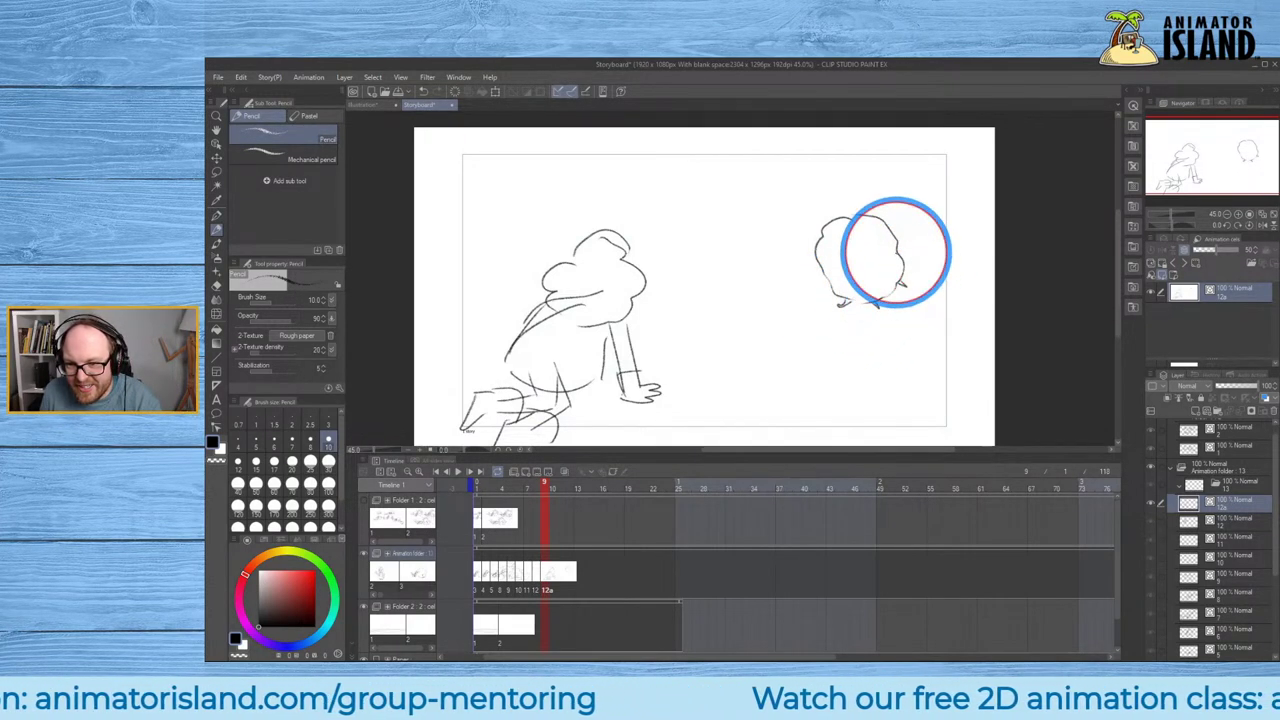
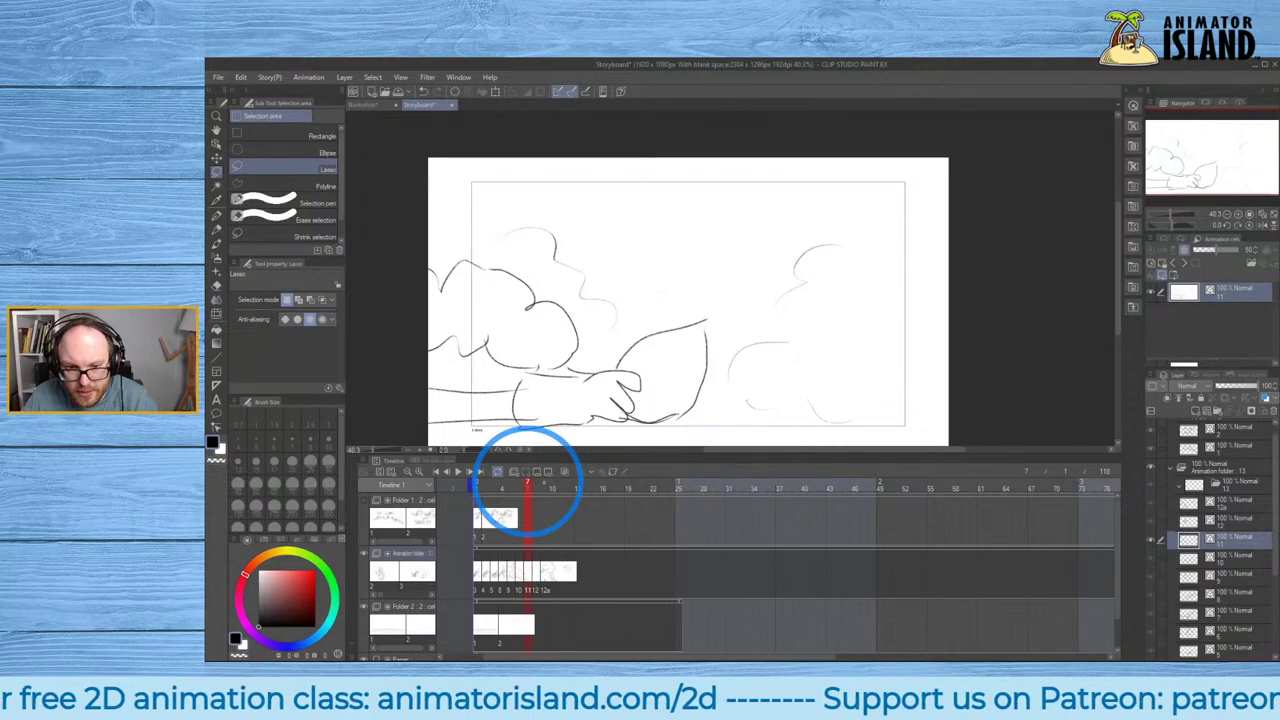
Review the preceding storyboard cels on the timeline and return to cel 12a at frame 9.
left_click(513, 571)
left_click_drag(513, 571, 526, 571)
left_click(545, 577)
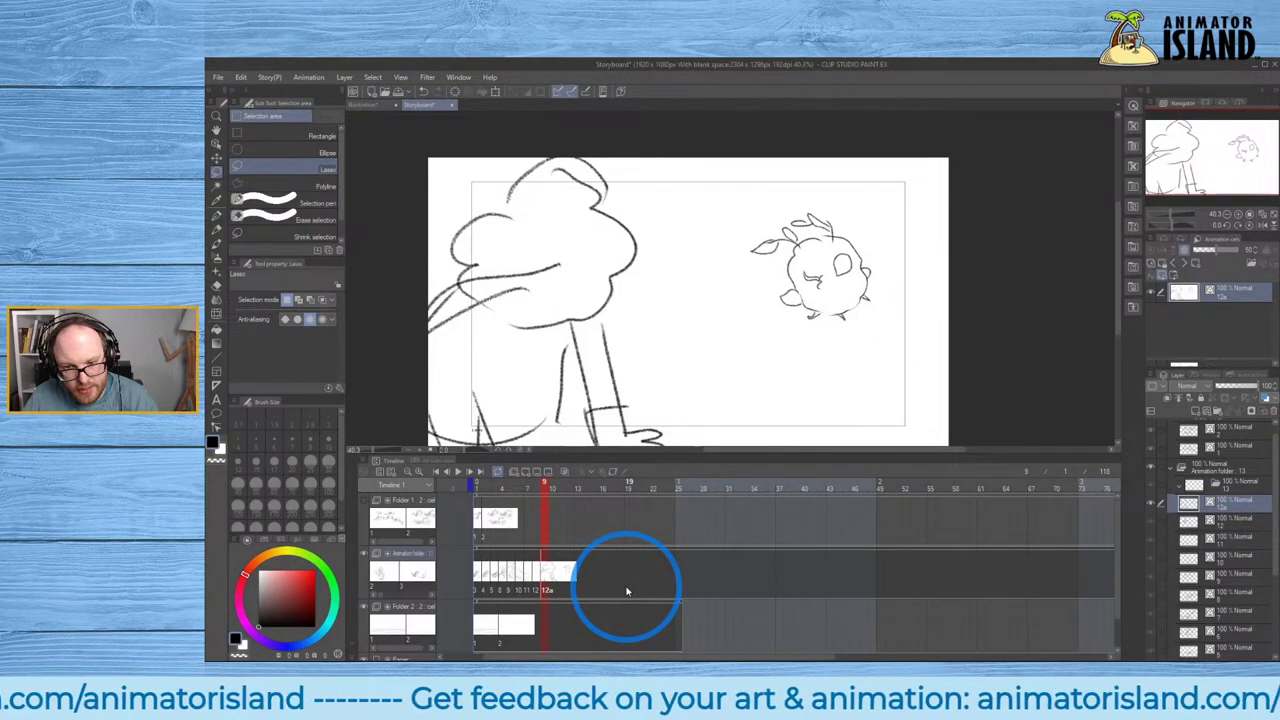
mouse_move(540, 484)
left_mouse_down()
mouse_move(463, 497)
mouse_move(545, 497)
left_mouse_up()
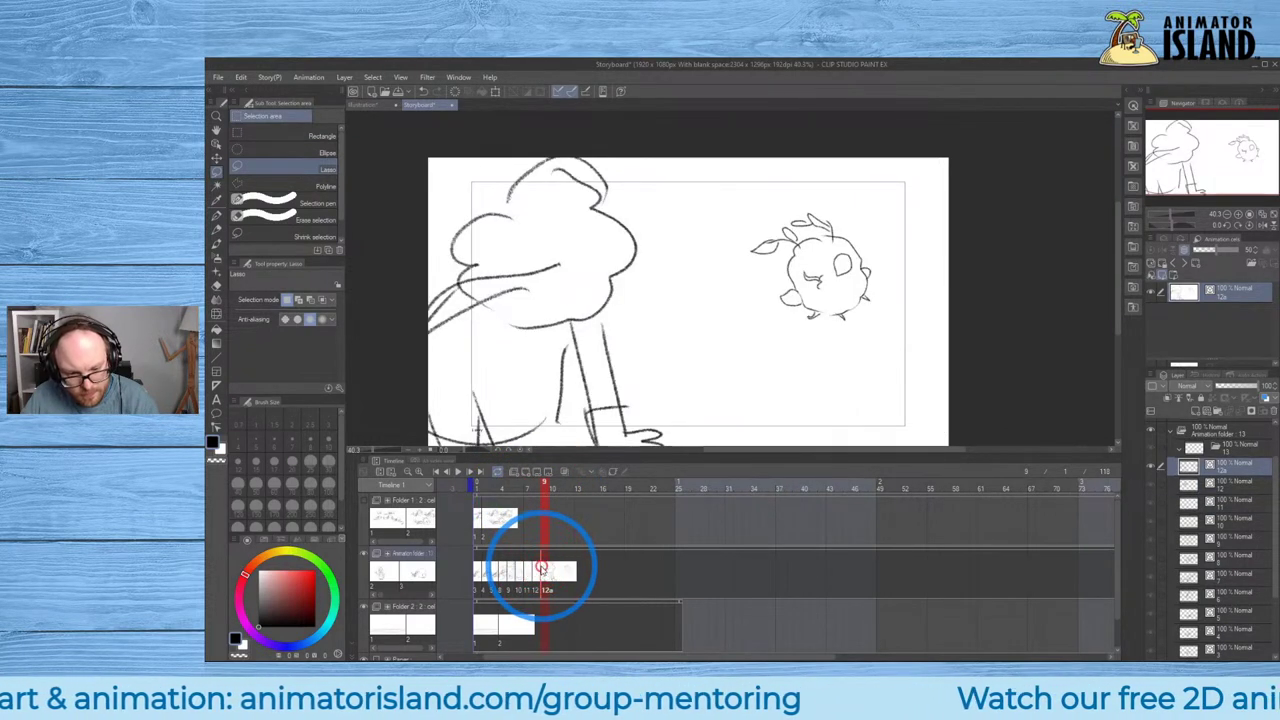
Delete one frame from the timeline at frame 8, where cel 12 sits on the animation folder track.
left_click(539, 568)
right_click(540, 569)
left_click(537, 569)
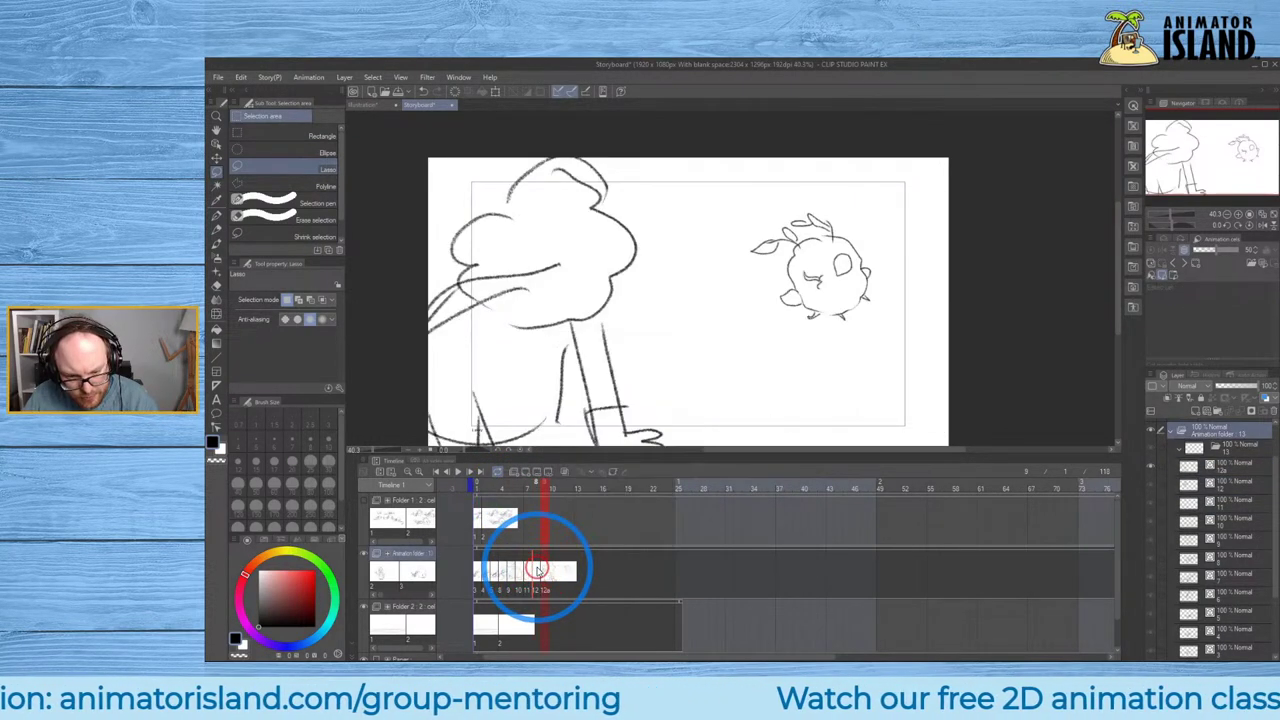
left_click(534, 568)
right_click(534, 563)
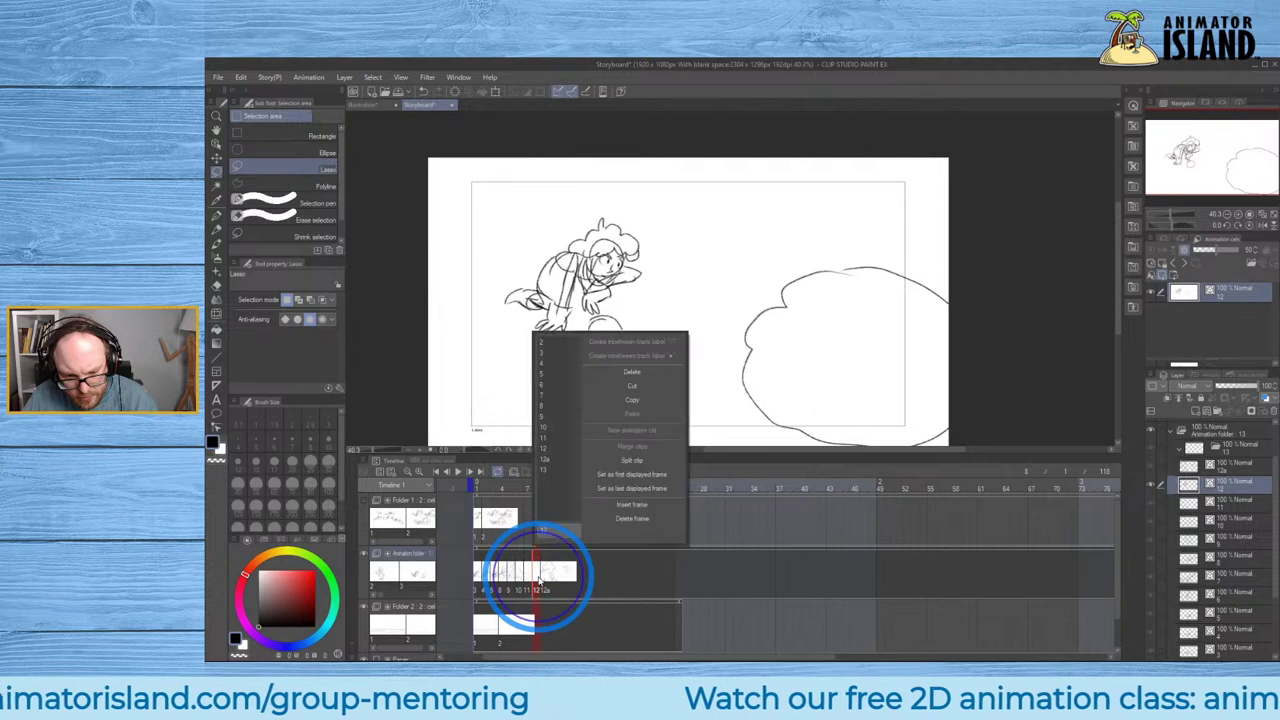
left_click(633, 519)
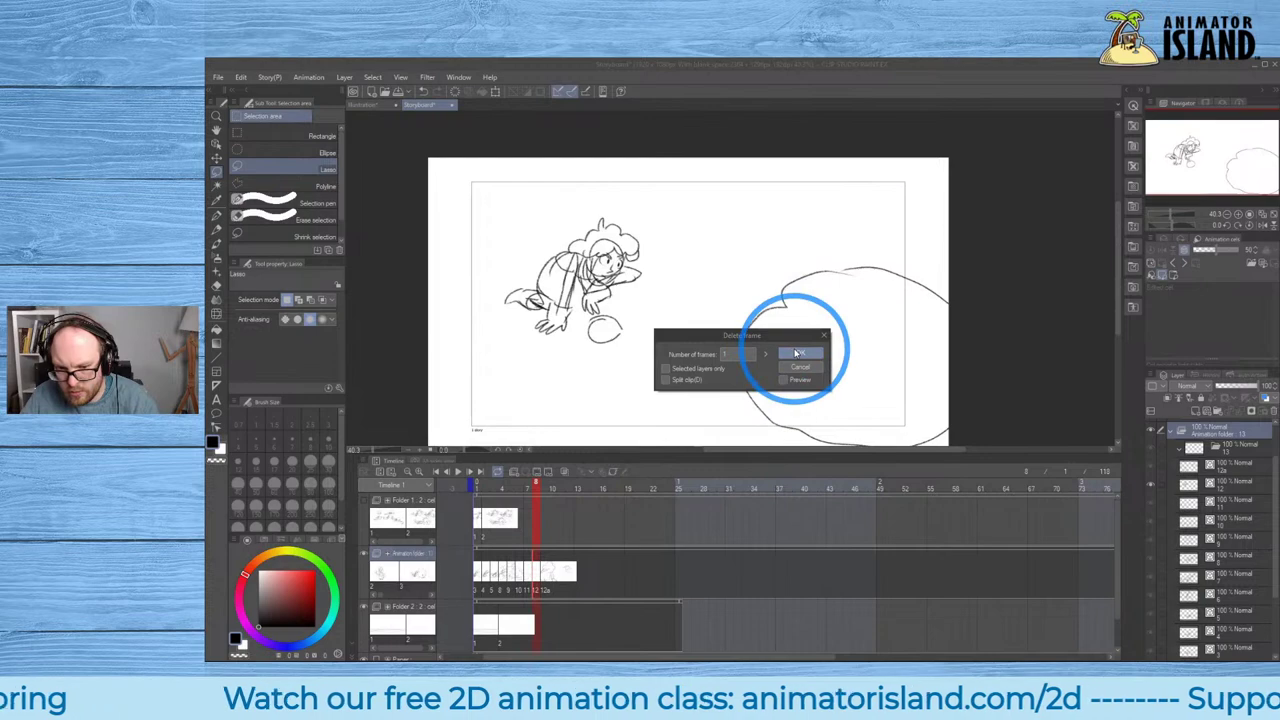
left_click(796, 353)
Check the storyboard drawings from cel 9 at frame 5 through to cel 12a at frame 8.
left_click(528, 570)
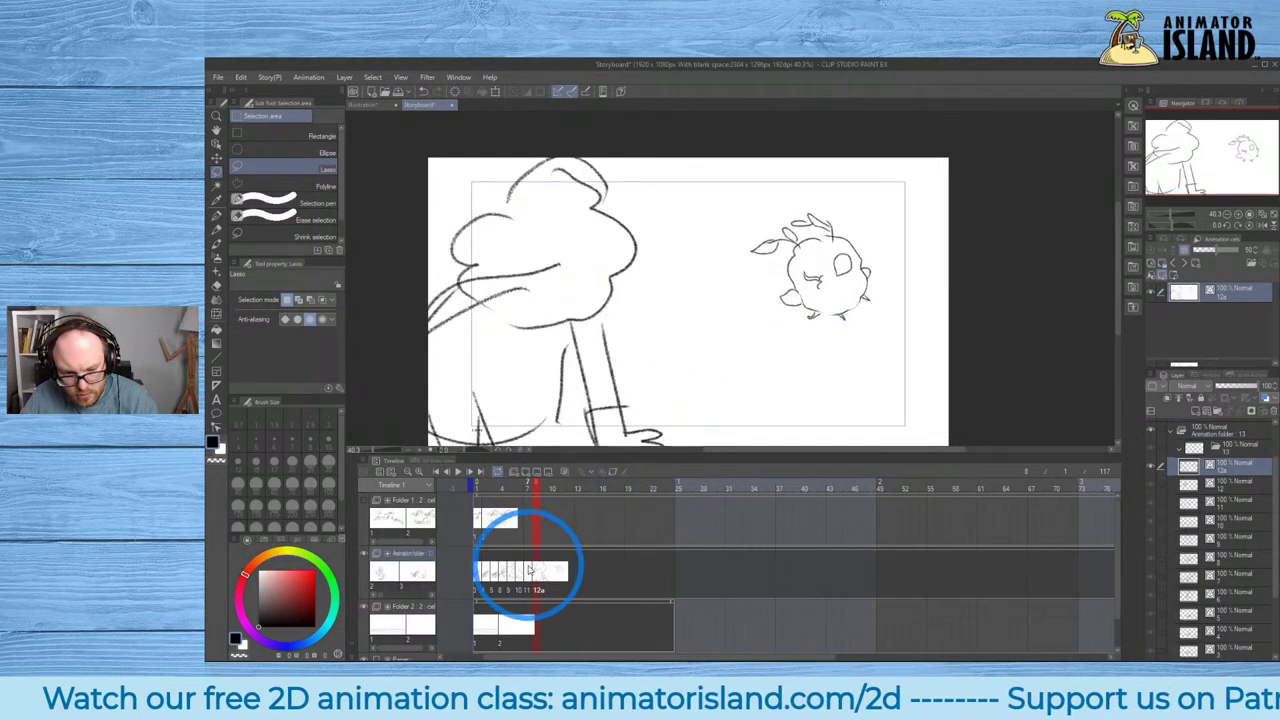
left_click(527, 569)
left_click(513, 568)
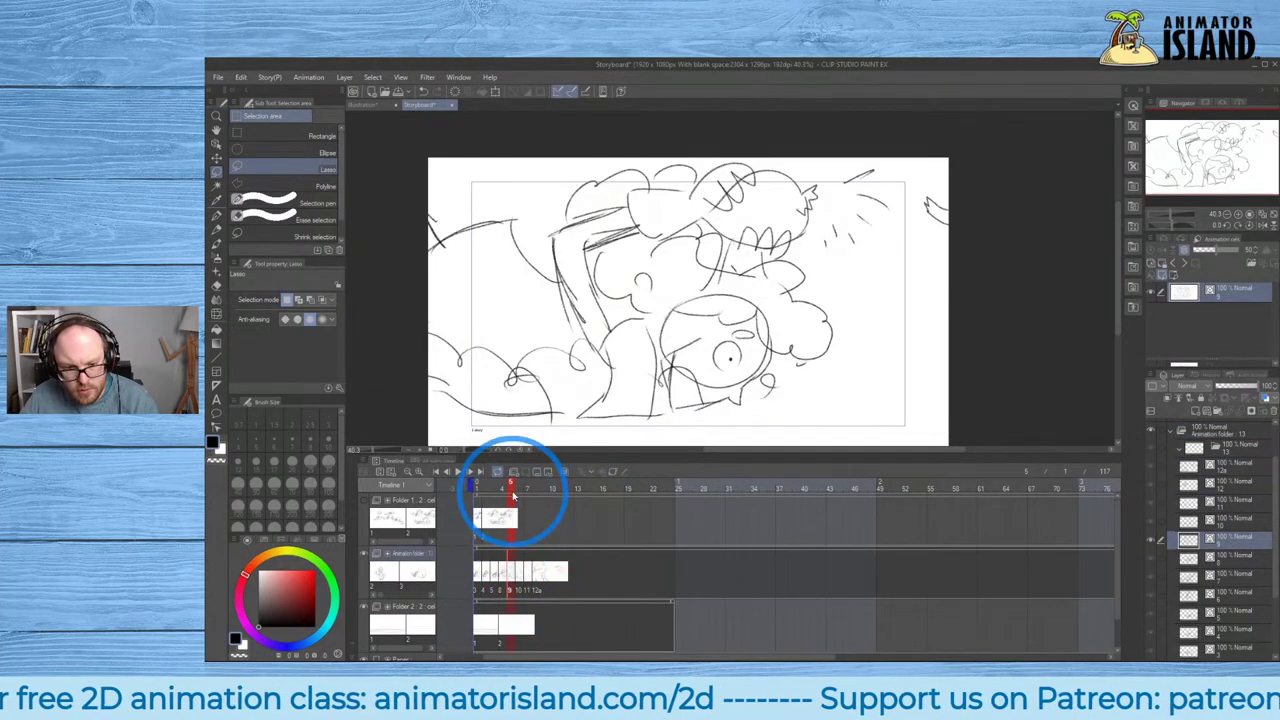
left_click_drag(511, 491, 535, 490)
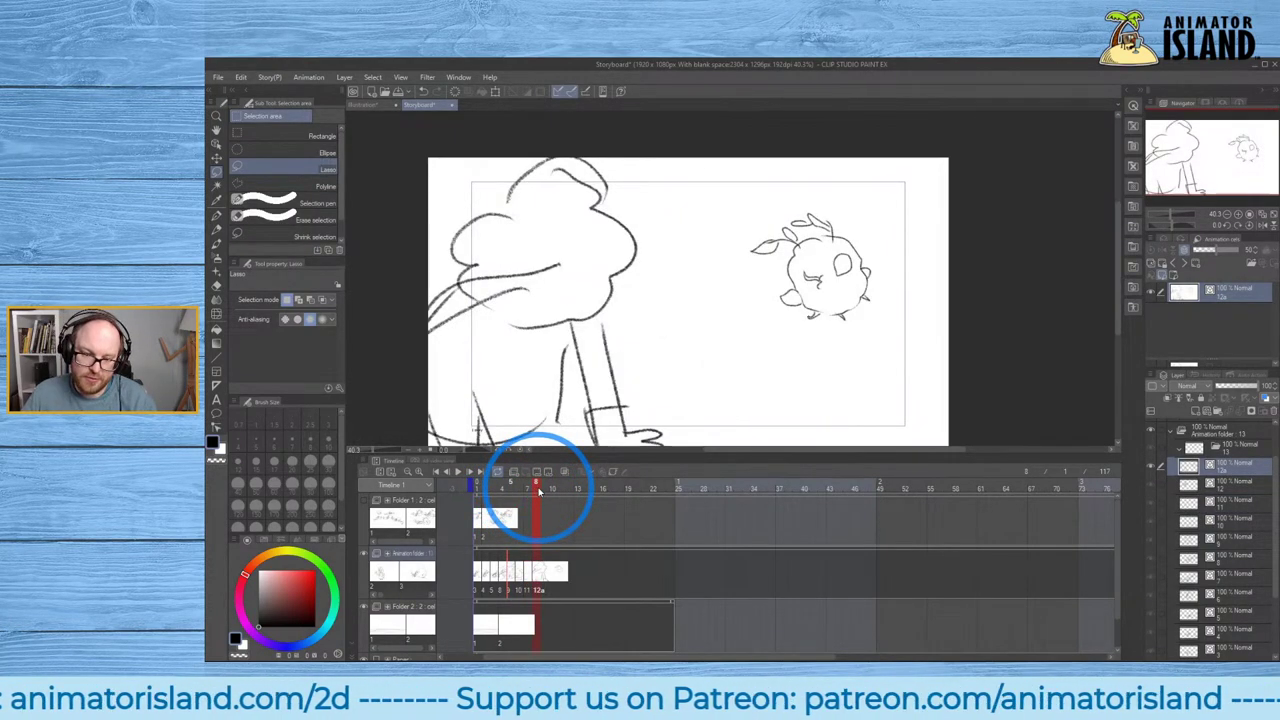
mouse_move(537, 490)
left_mouse_down()
mouse_move(457, 486)
mouse_move(539, 489)
left_mouse_up()
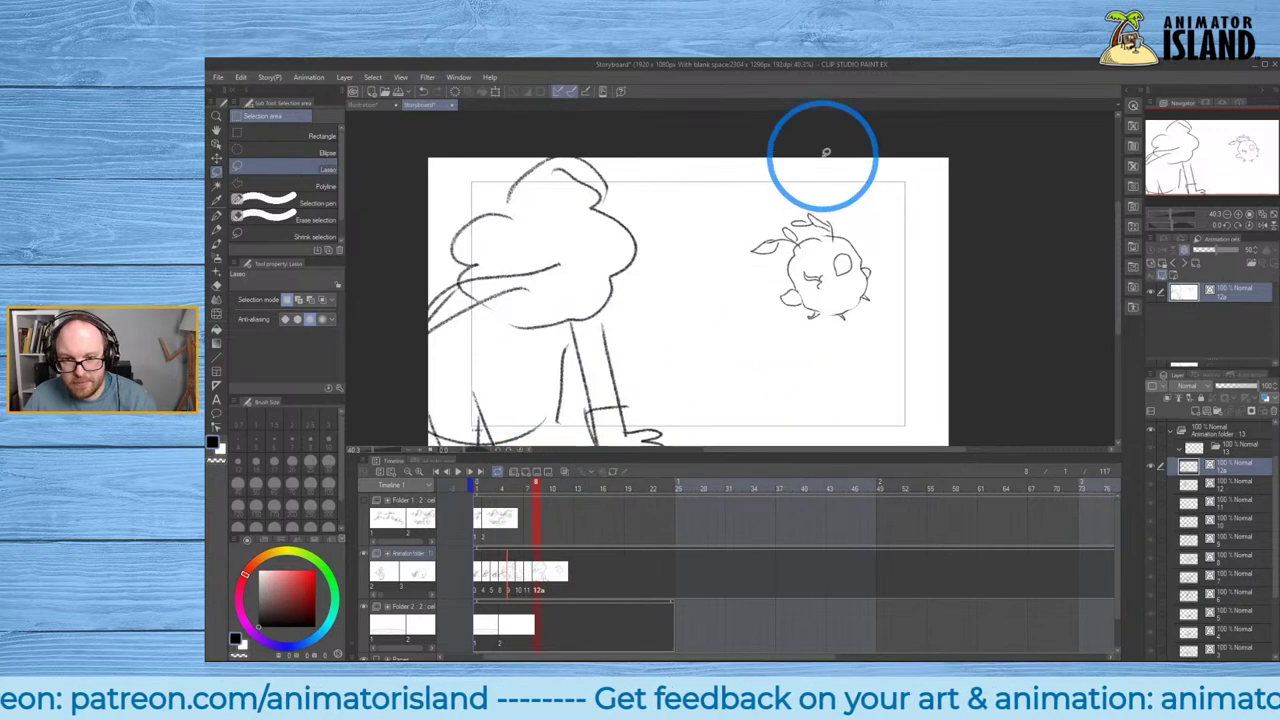
mouse_move(803, 194)
left_mouse_down()
mouse_move(920, 349)
mouse_move(828, 192)
left_mouse_up()
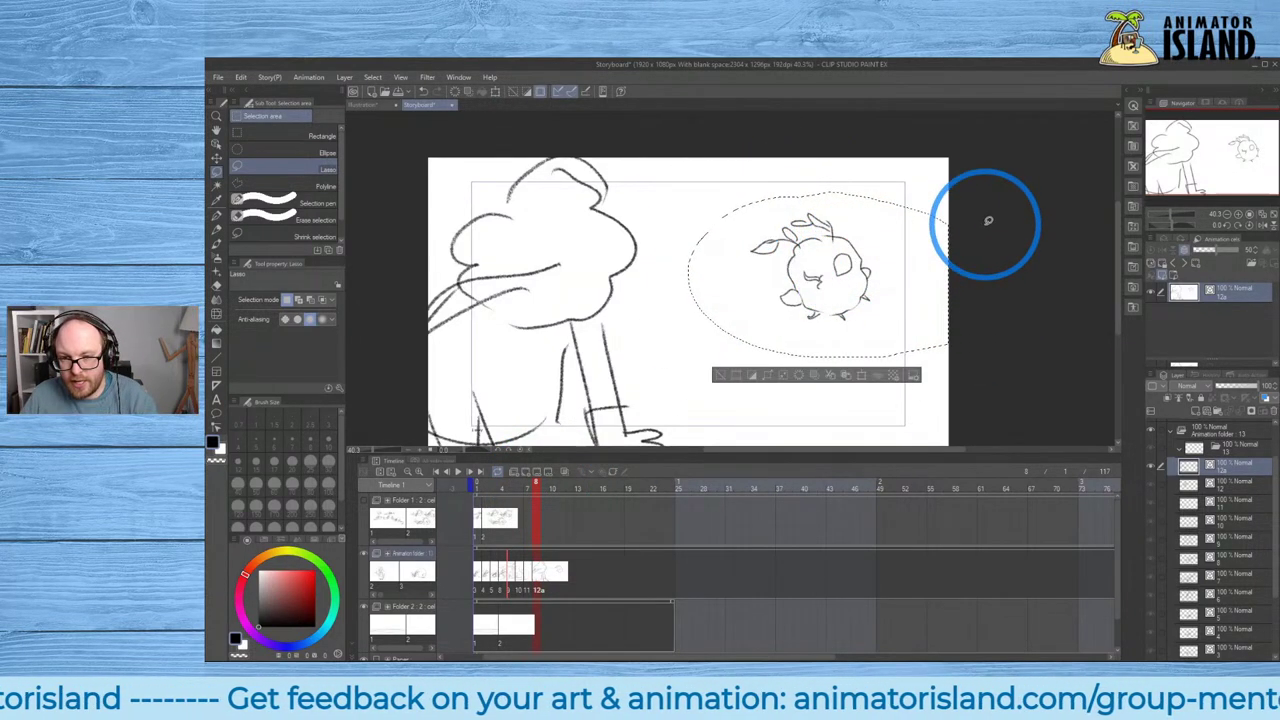
key("ctrl+d")
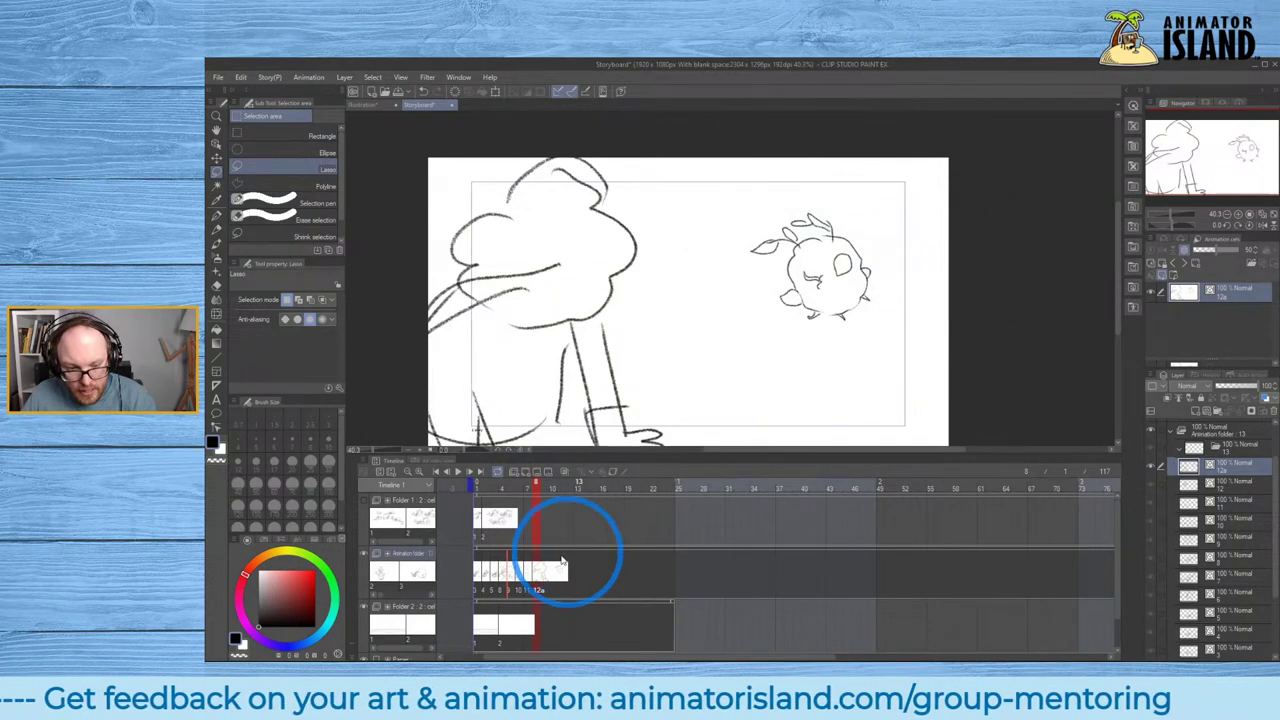
Duplicate the 12a layer and assign the copy, cel 12b, to frame 9 on the animation folder track.
right_click(546, 570)
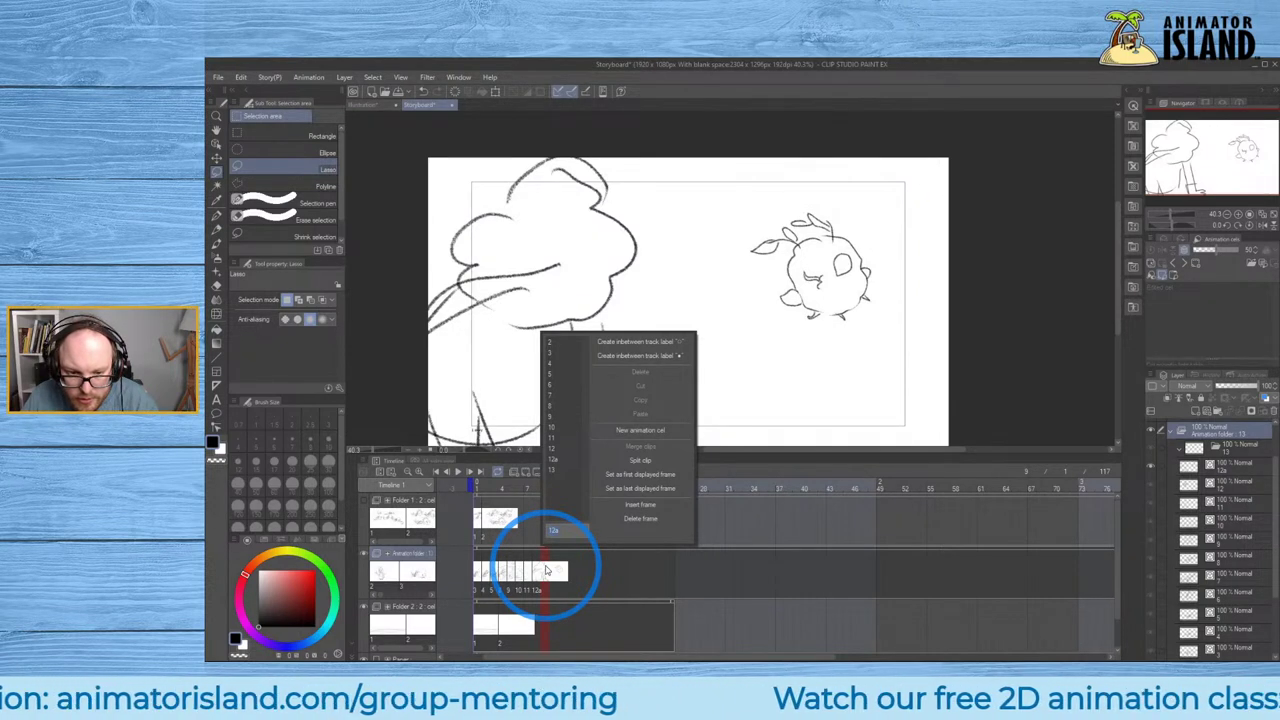
left_click(1237, 462)
right_click(1237, 465)
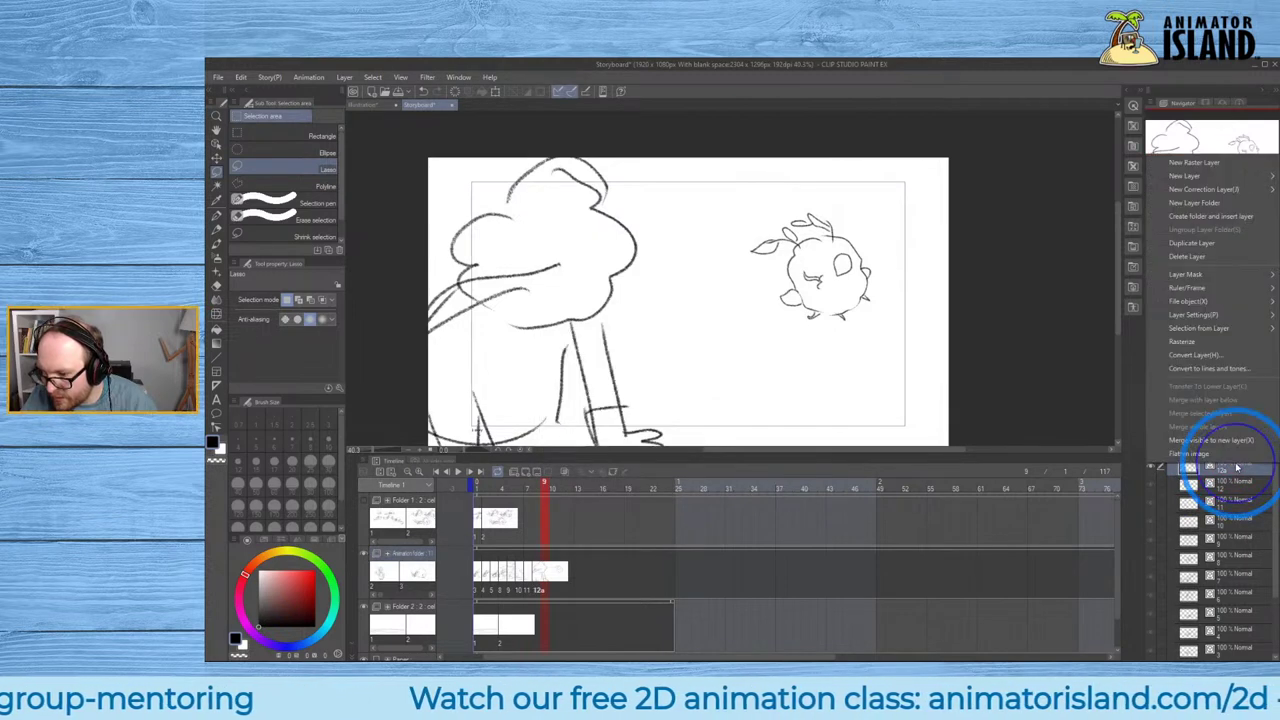
left_click(1208, 243)
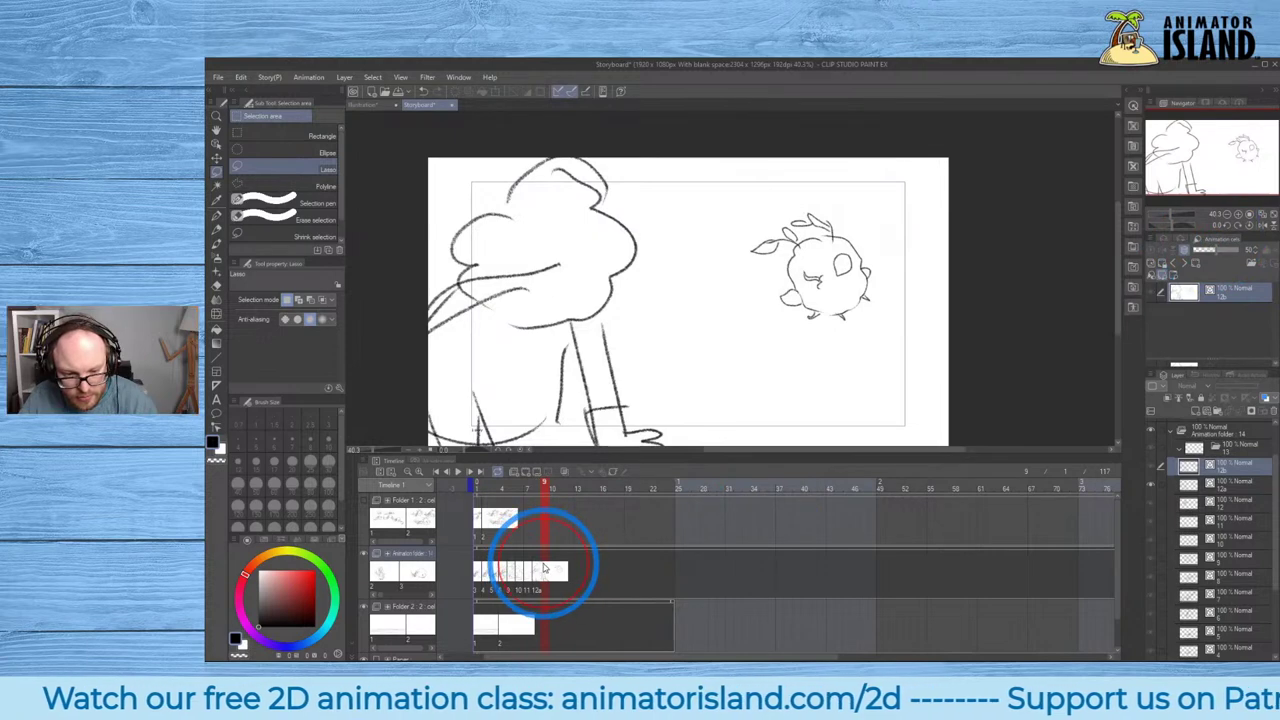
right_click(544, 568)
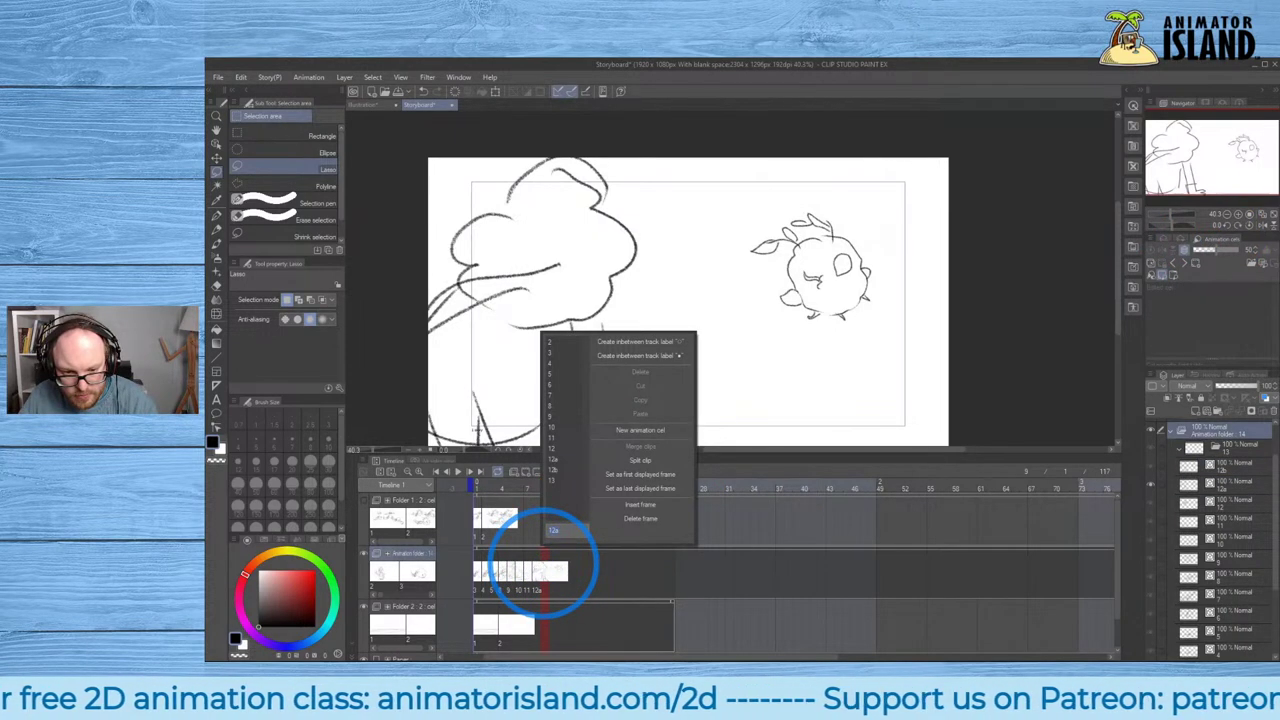
left_click(561, 470)
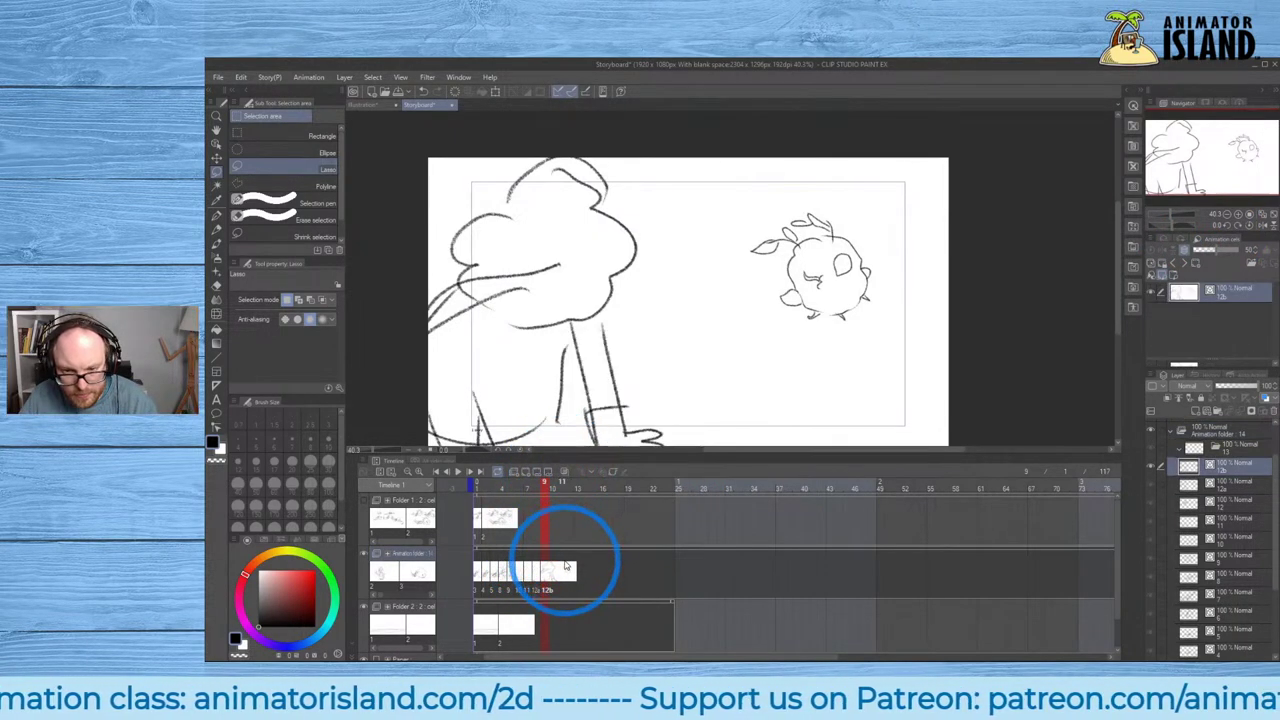
Lasso the small round creature on cel 12b, scale it down to about 84% and move it slightly up and away from the girl.
mouse_move(823, 180)
left_mouse_down()
mouse_move(689, 277)
mouse_move(909, 177)
mouse_move(843, 187)
left_mouse_up()
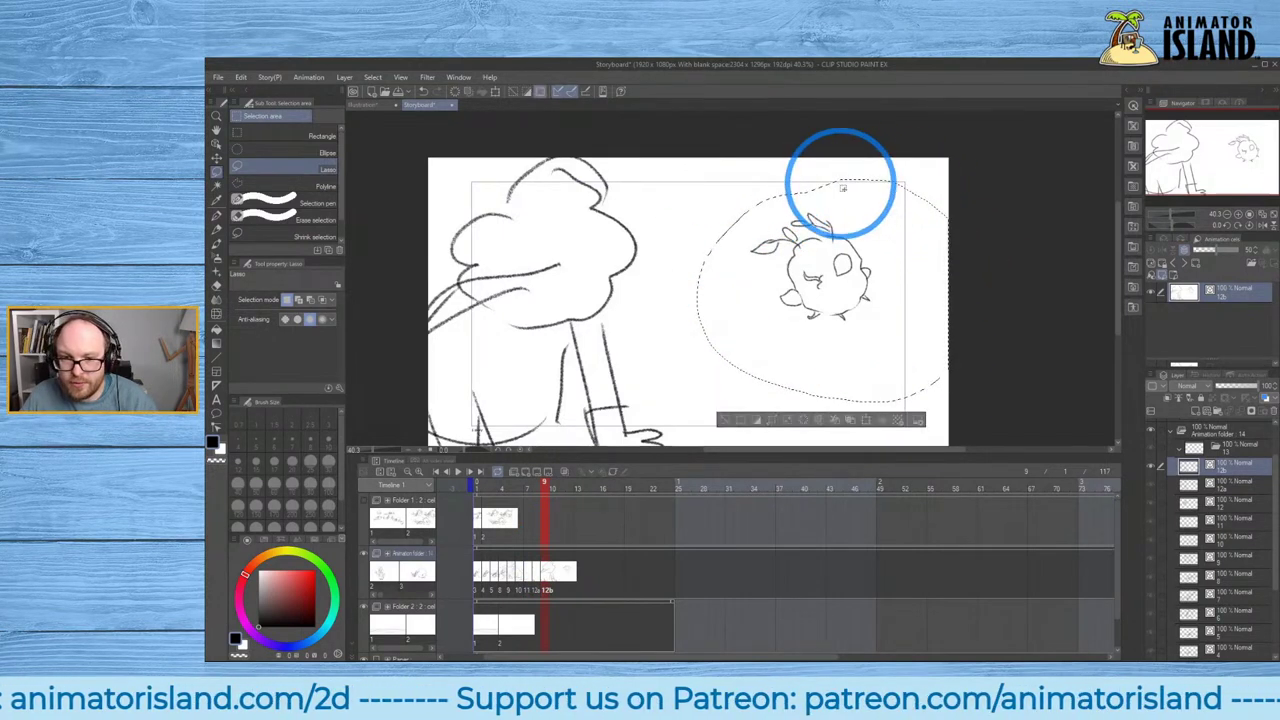
key("ctrl+t")
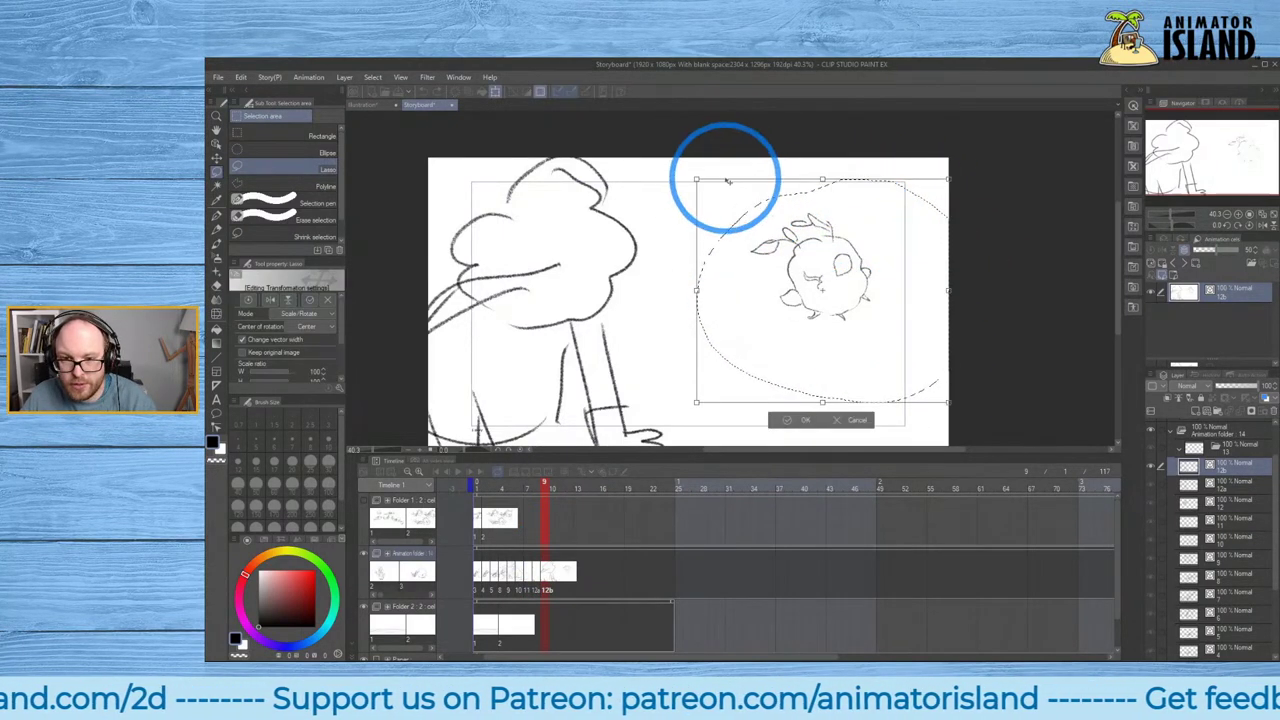
left_click_drag(686, 177, 731, 186)
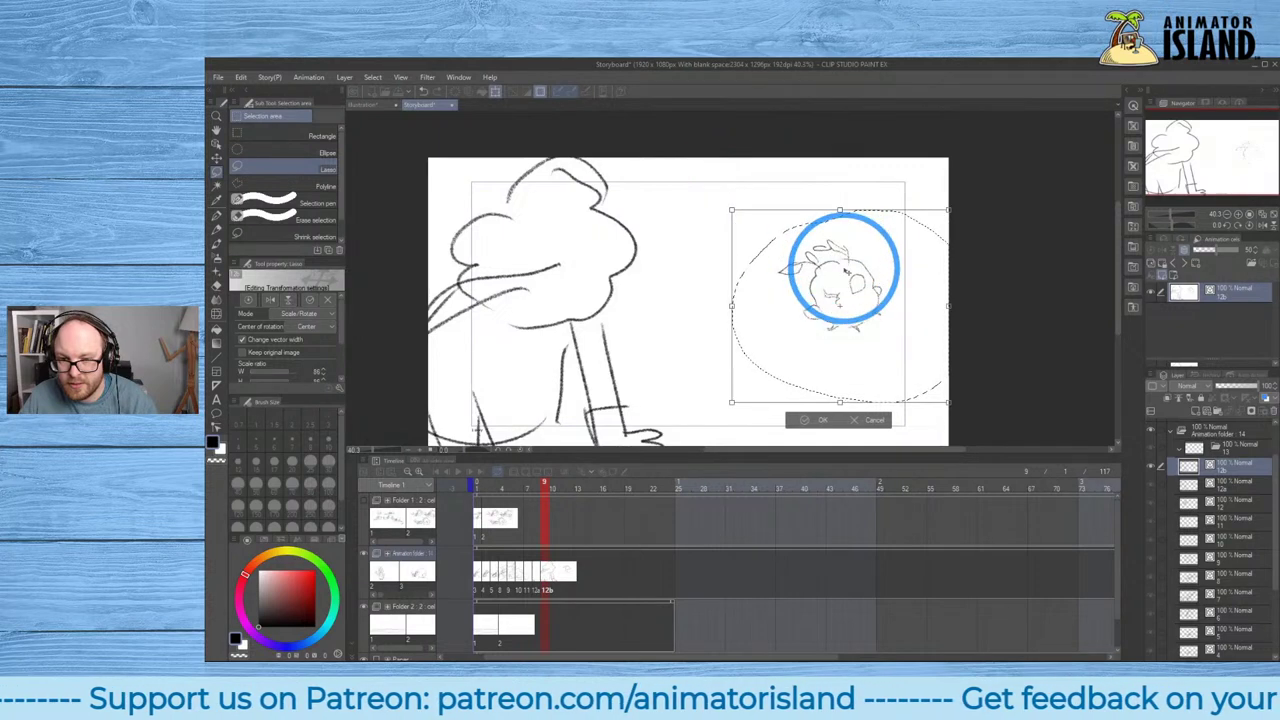
mouse_move(843, 246)
left_mouse_down()
mouse_move(829, 238)
mouse_move(849, 245)
left_mouse_up()
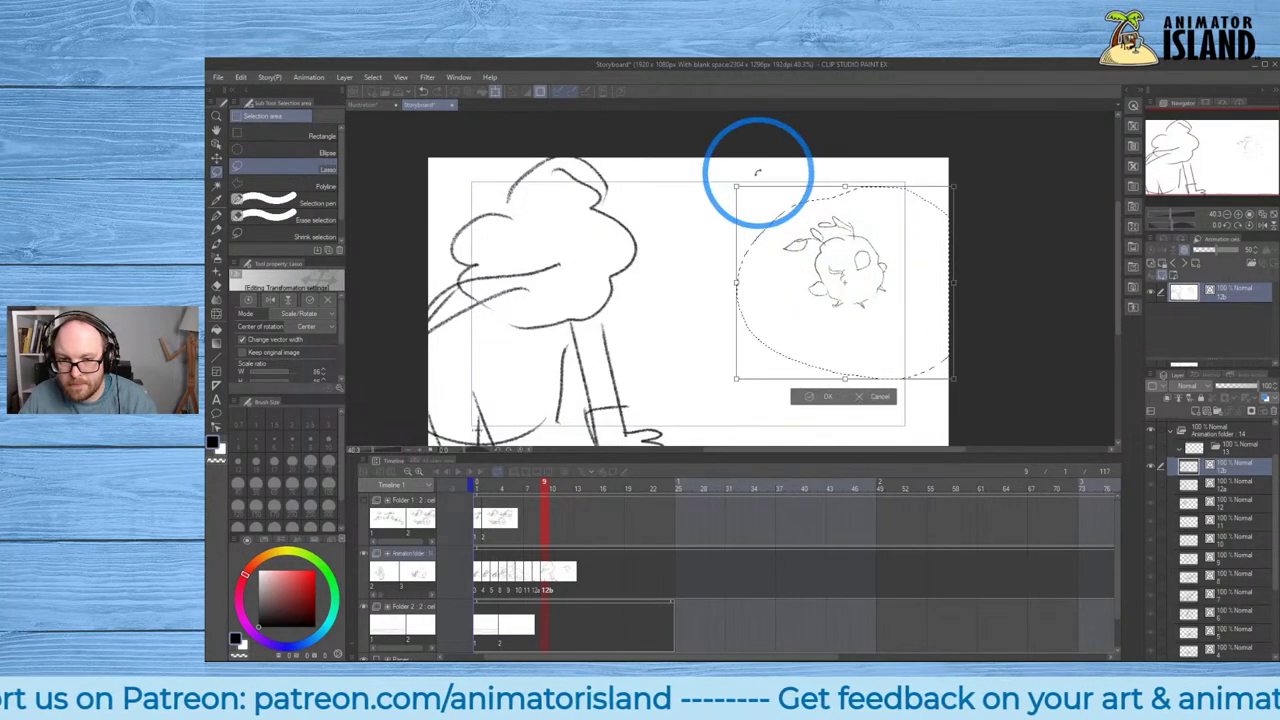
left_click_drag(736, 186, 742, 187)
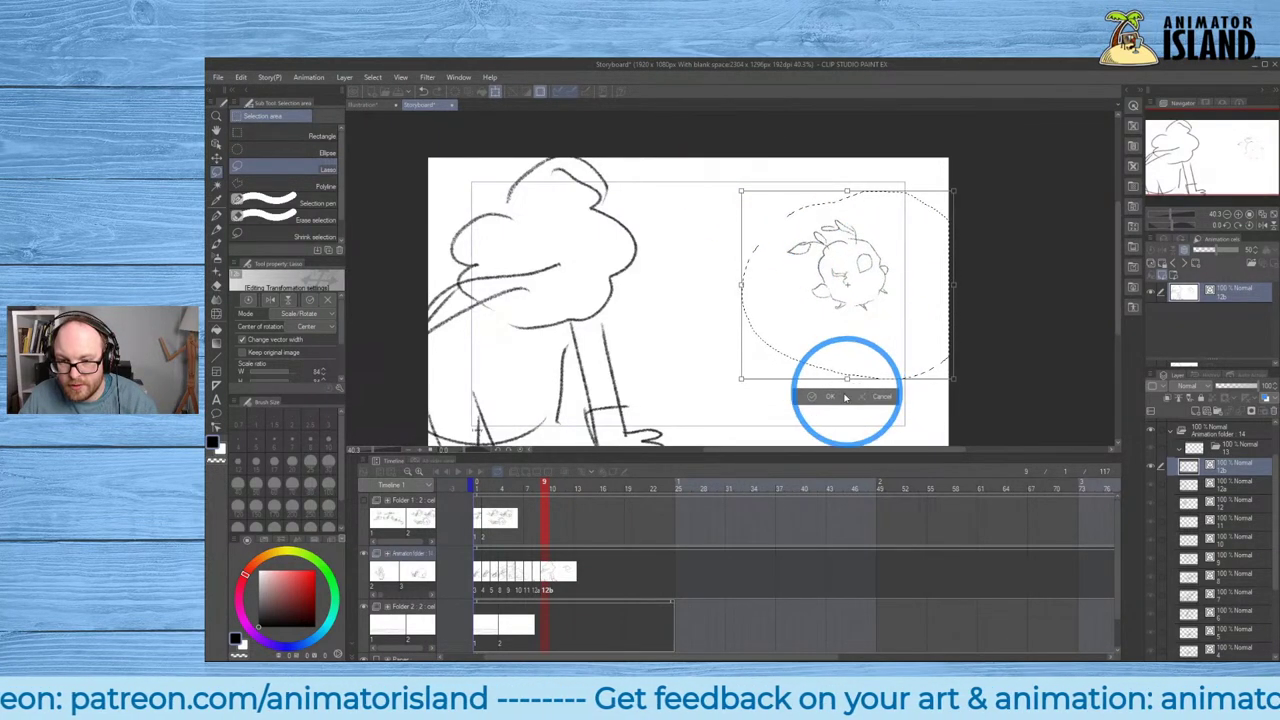
left_click(829, 396)
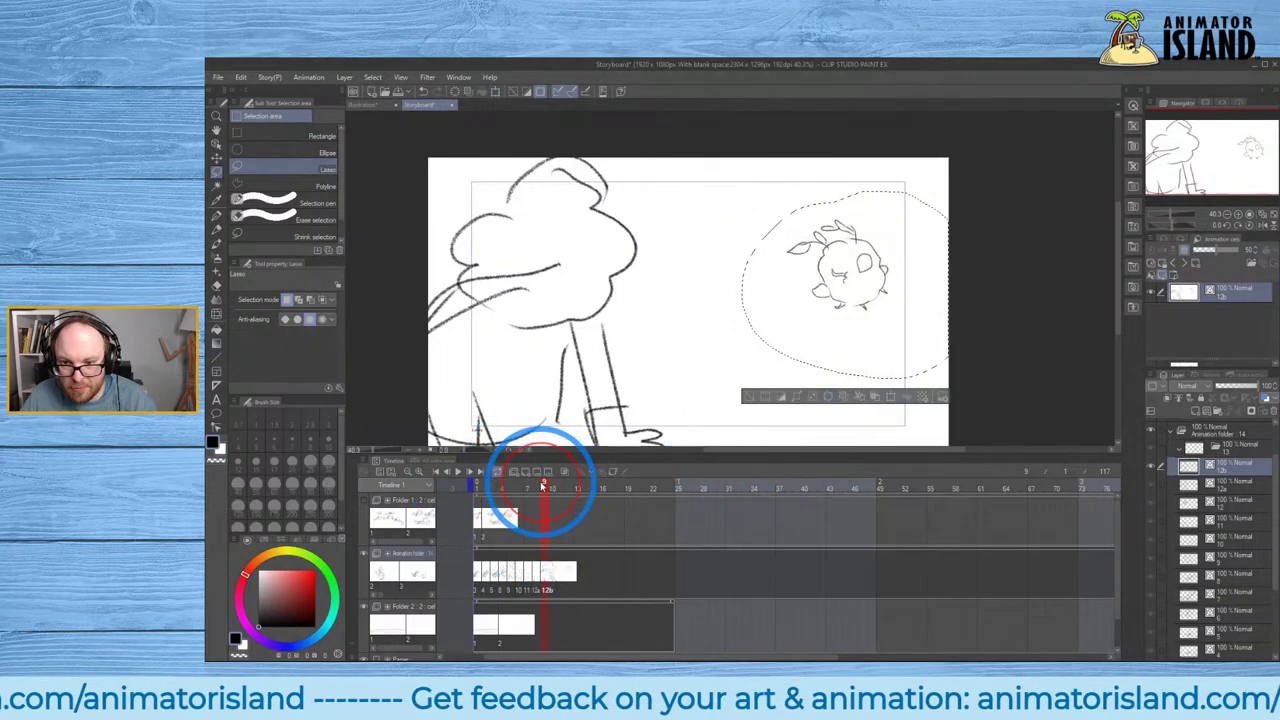
Review the storyboard sequence on the timeline from cel 3 at frame 1 through to cel 12b.
left_click_drag(539, 485, 481, 485)
left_click(994, 394)
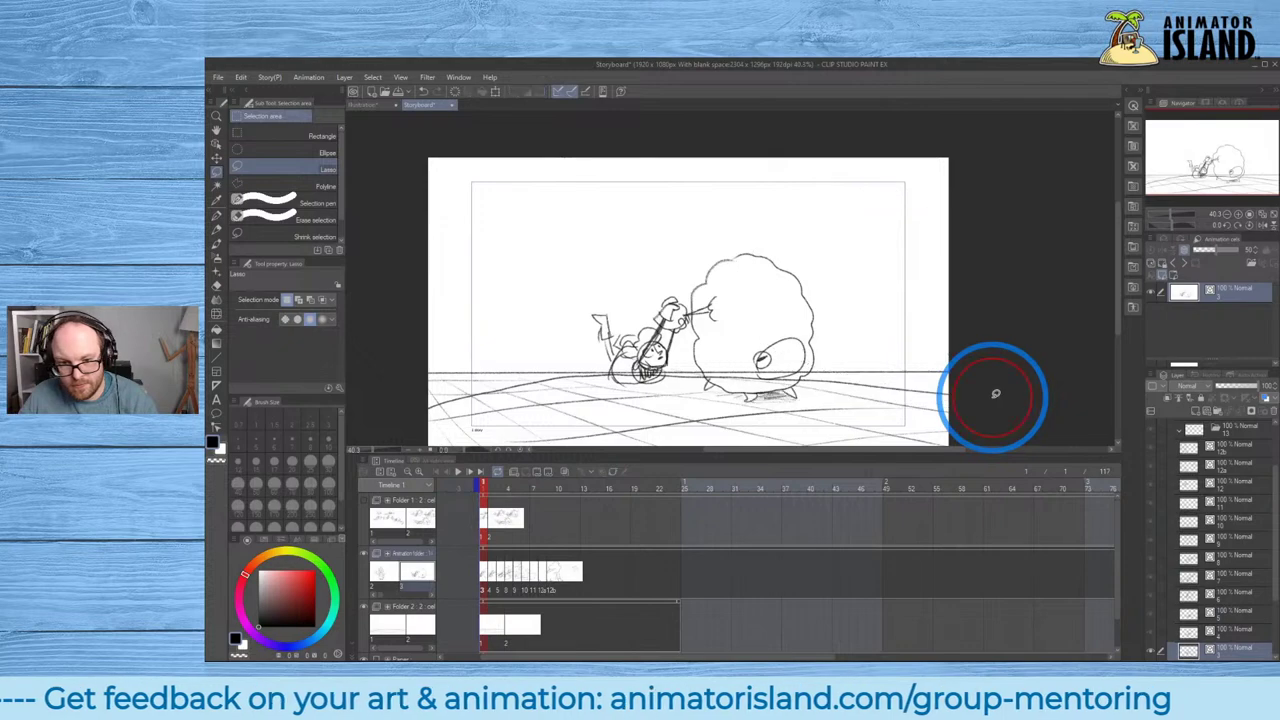
mouse_move(486, 485)
left_mouse_down()
mouse_move(549, 490)
mouse_move(463, 487)
mouse_move(555, 488)
left_mouse_up()
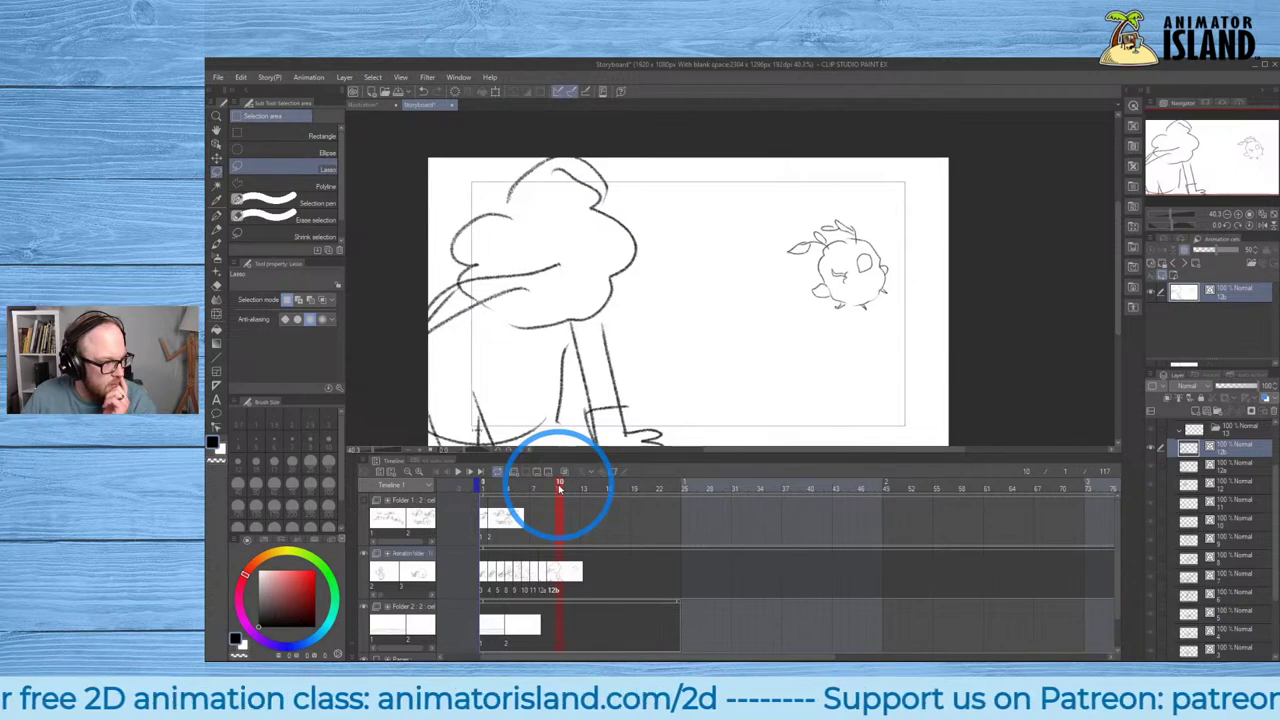
left_click_drag(559, 488, 334, 449)
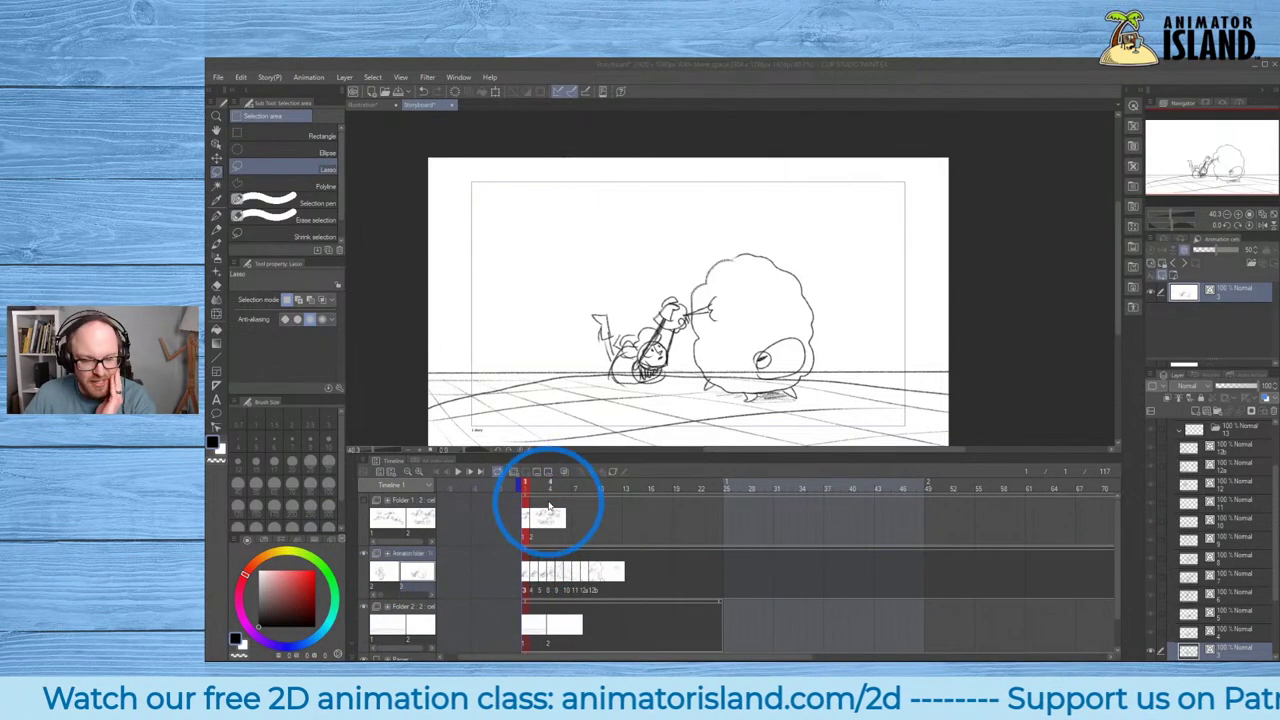
left_click_drag(530, 485, 600, 488)
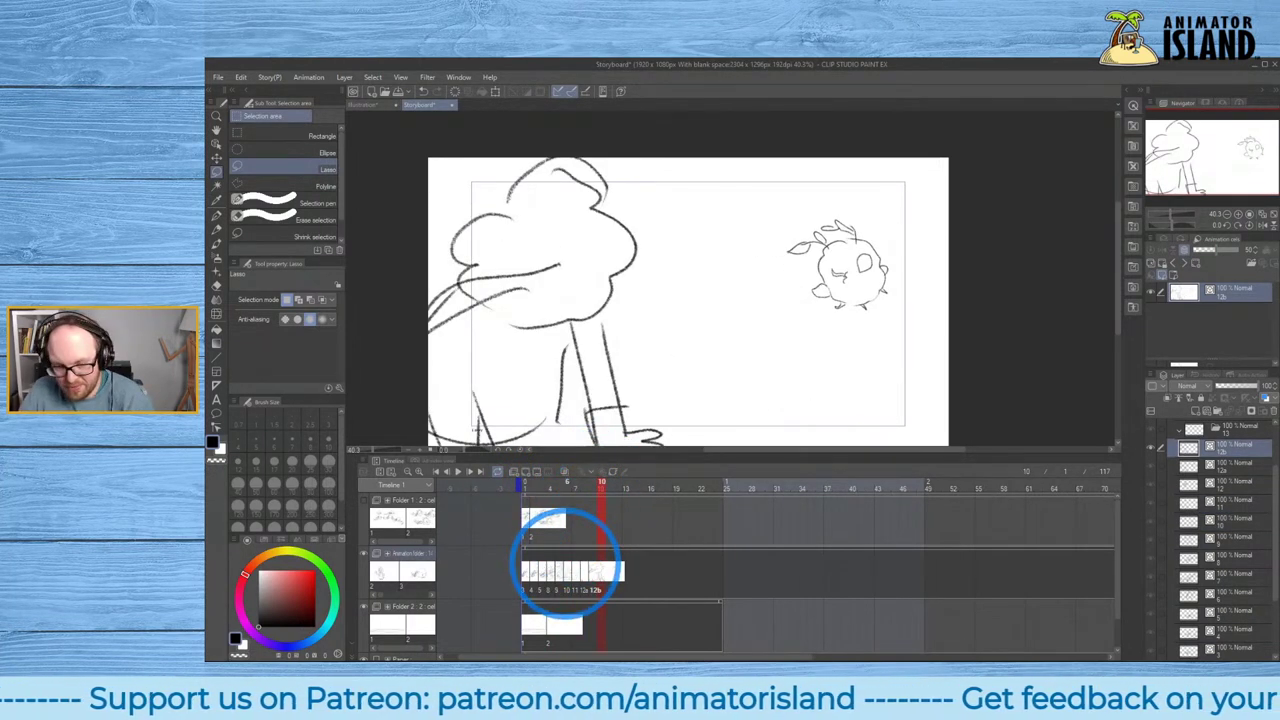
left_click(580, 570)
left_click(605, 575)
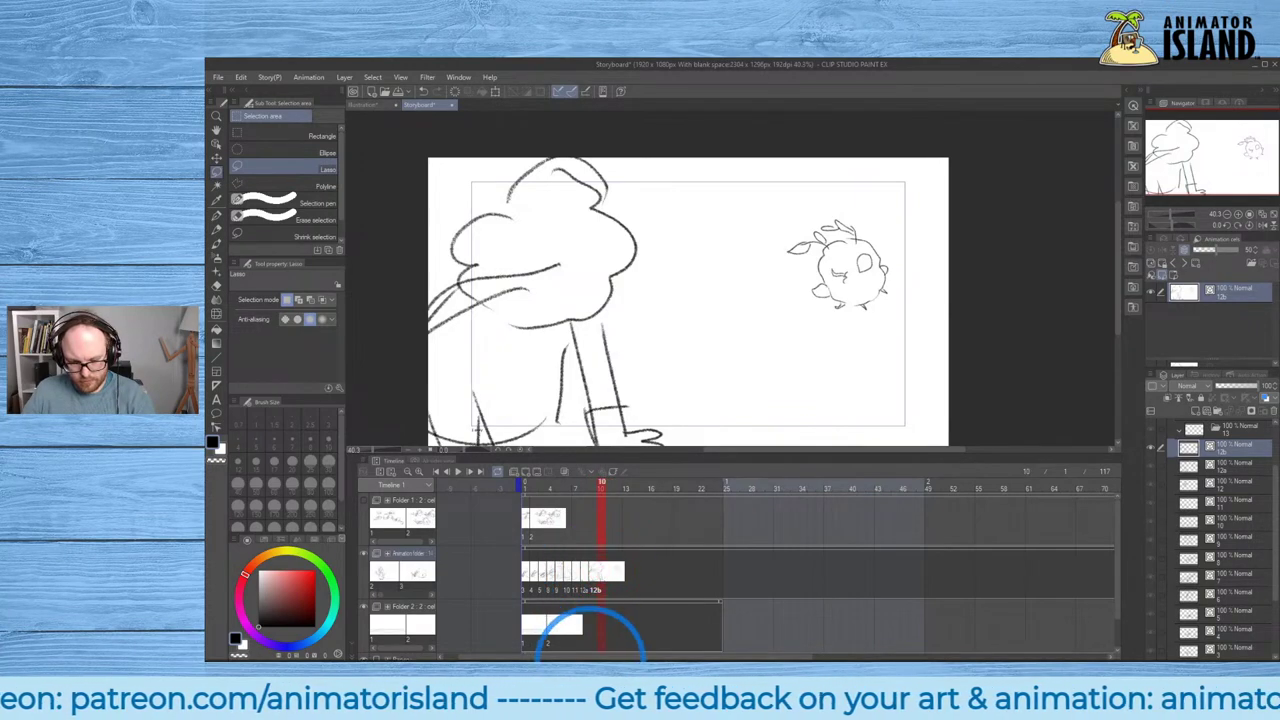
Switch to the StoryboardTurnipTrouble scene in OpenToonz and review its storyboard drawings between frames 5 and 16.
mouse_move(500, 652)
left_click(406, 652)
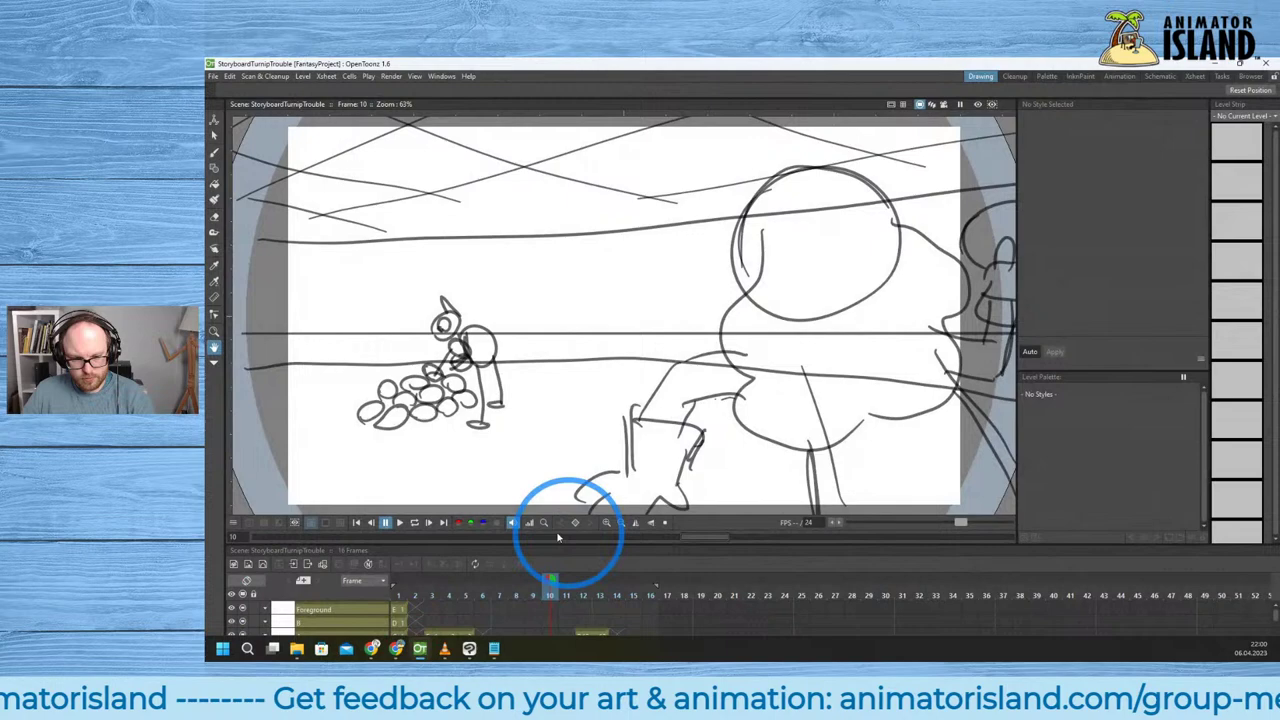
left_click(546, 581)
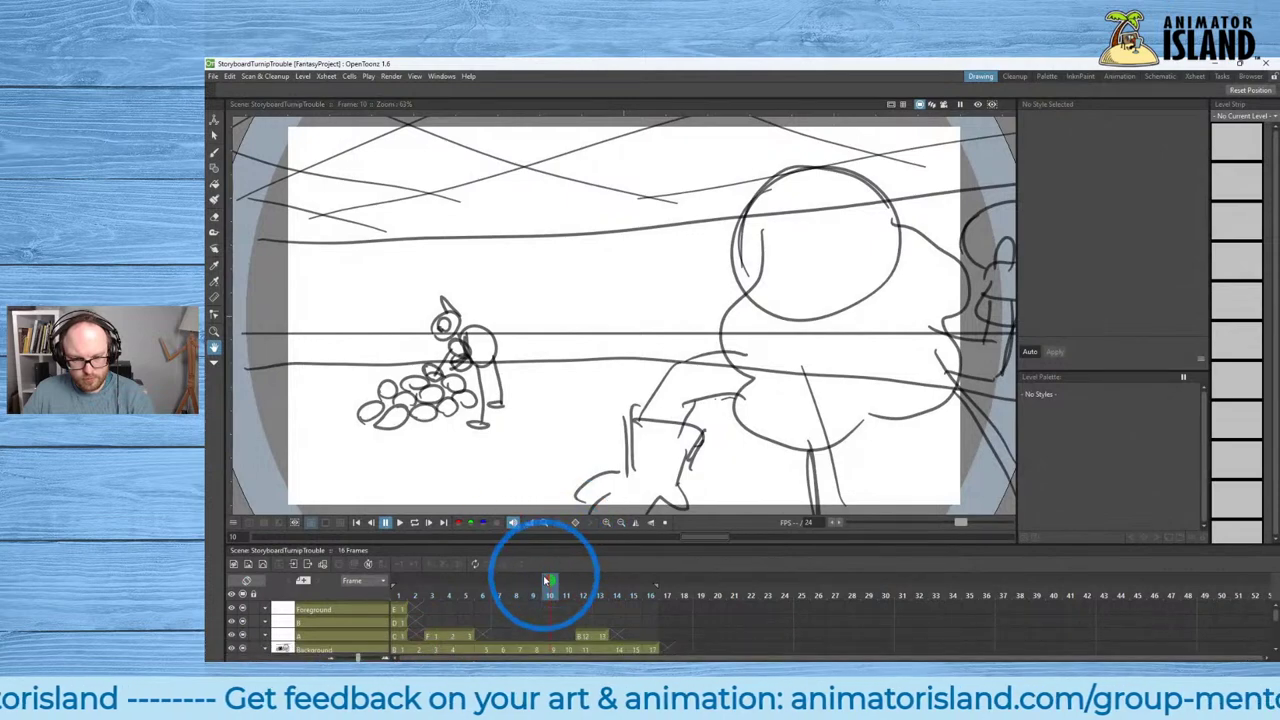
mouse_move(546, 581)
left_mouse_down()
mouse_move(466, 581)
mouse_move(667, 581)
mouse_move(585, 581)
mouse_move(601, 581)
left_mouse_up()
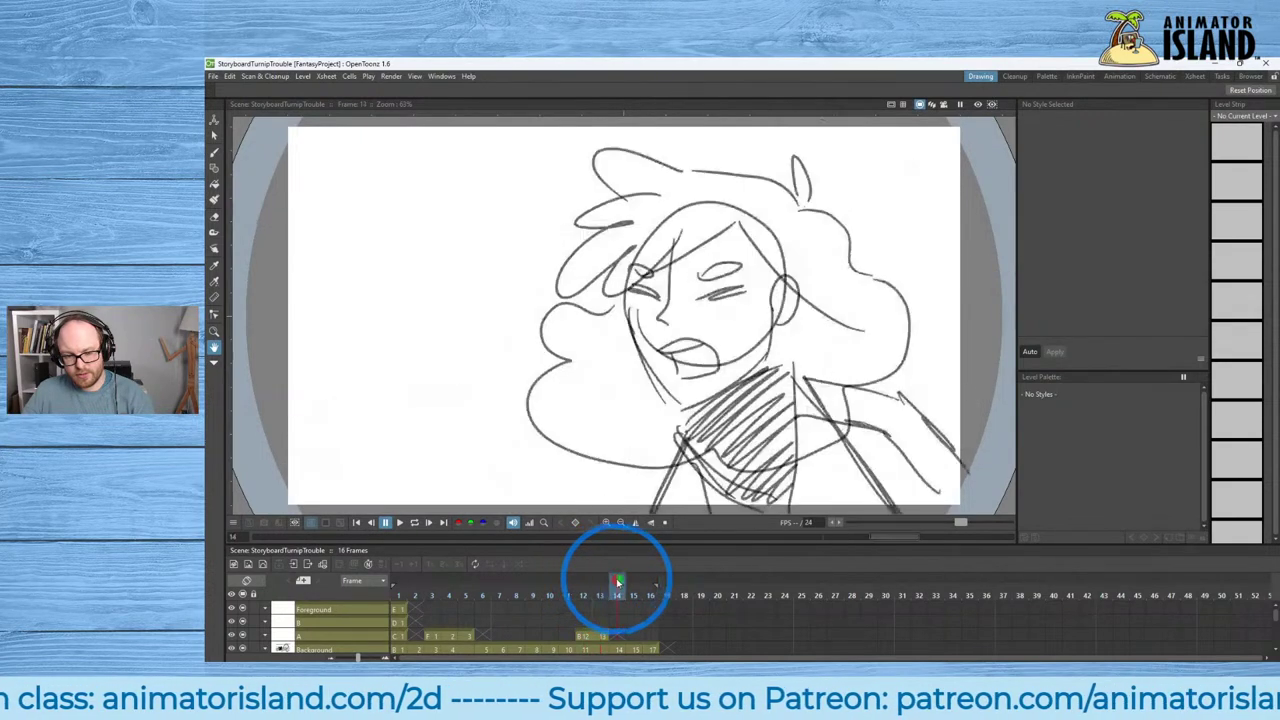
left_click_drag(609, 581, 651, 581)
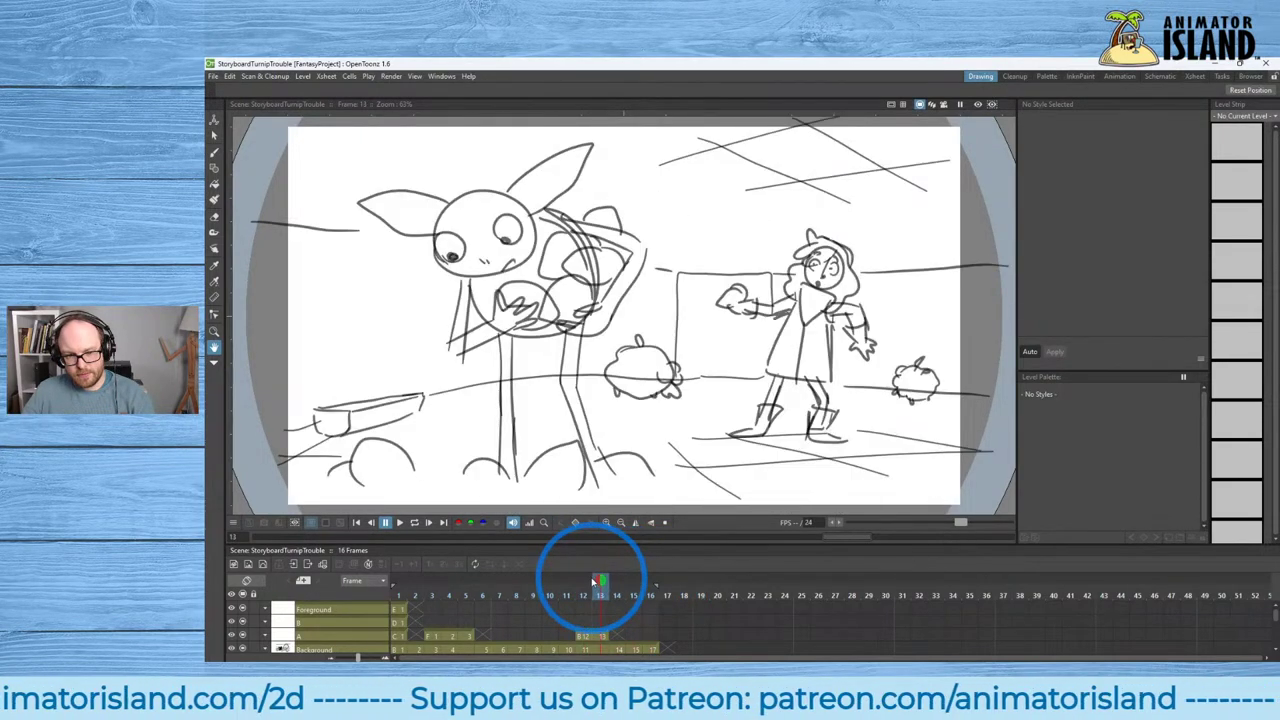
left_click_drag(594, 581, 482, 581)
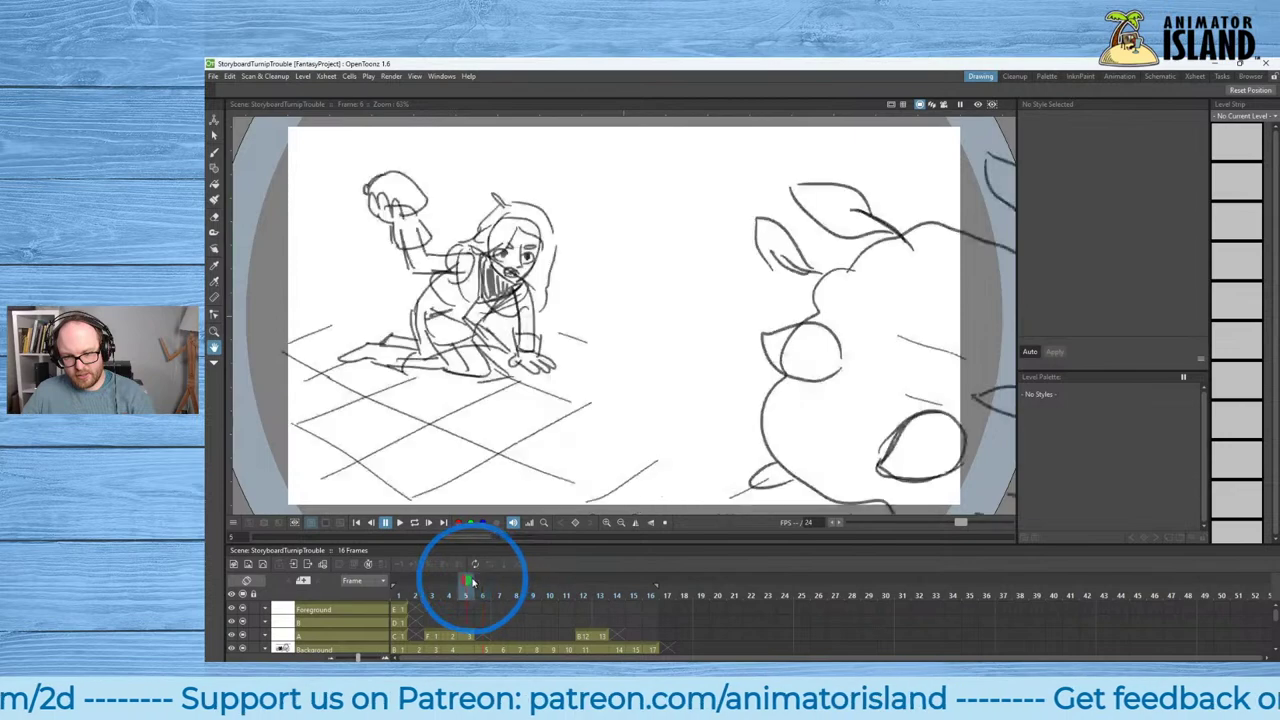
left_click_drag(457, 581, 500, 581)
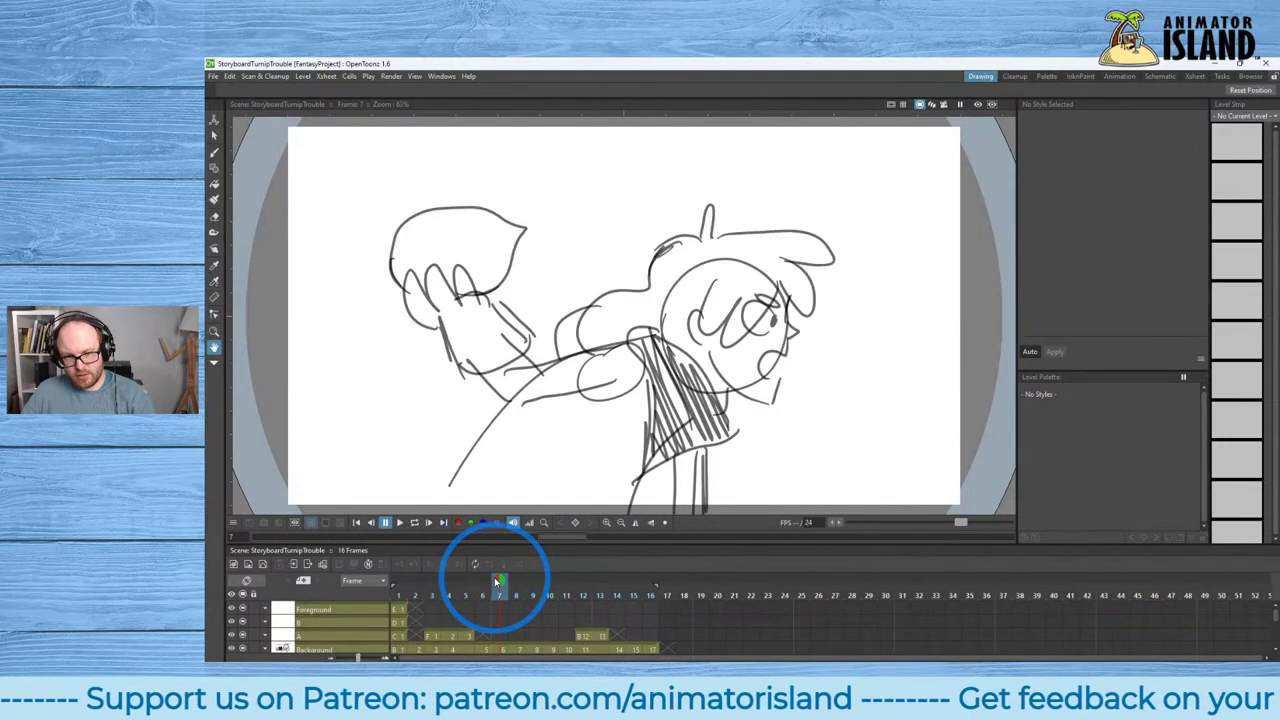
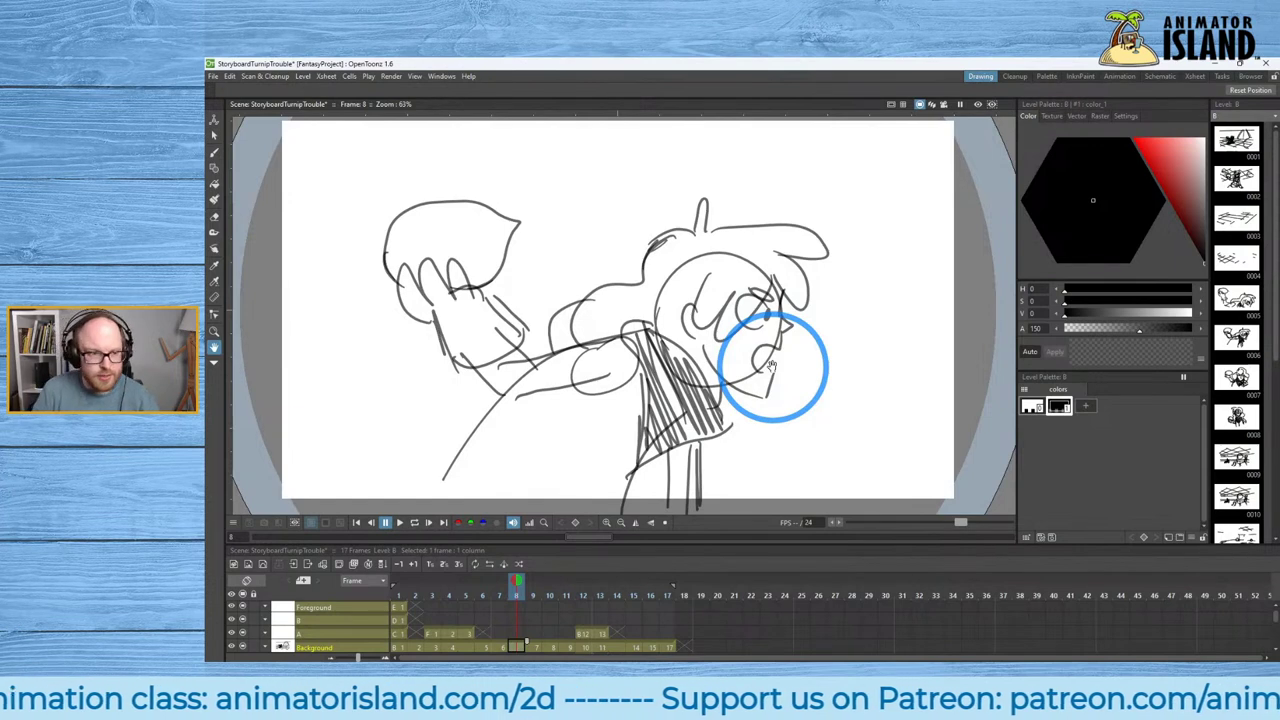
Show frames 7 and 9 as onion skins and sketch the girl's jaw and eyes in a new drawing at frame 8.
left_click(213, 152)
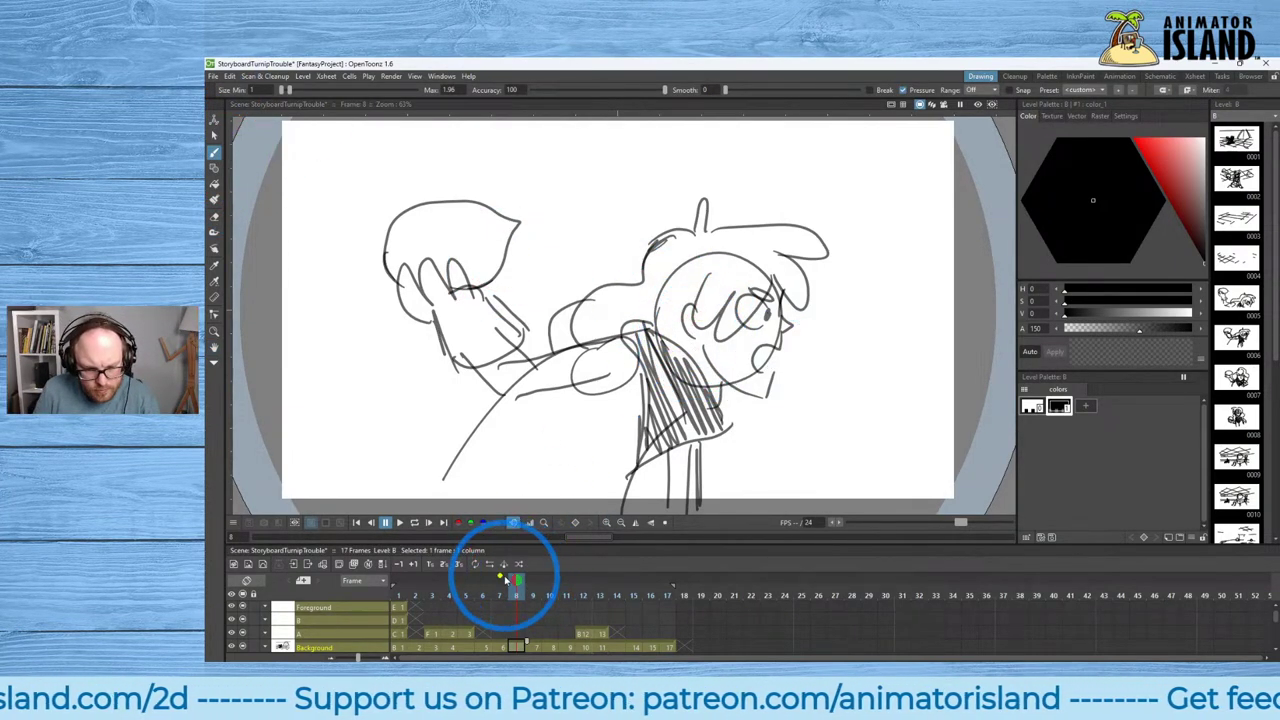
left_click(534, 581)
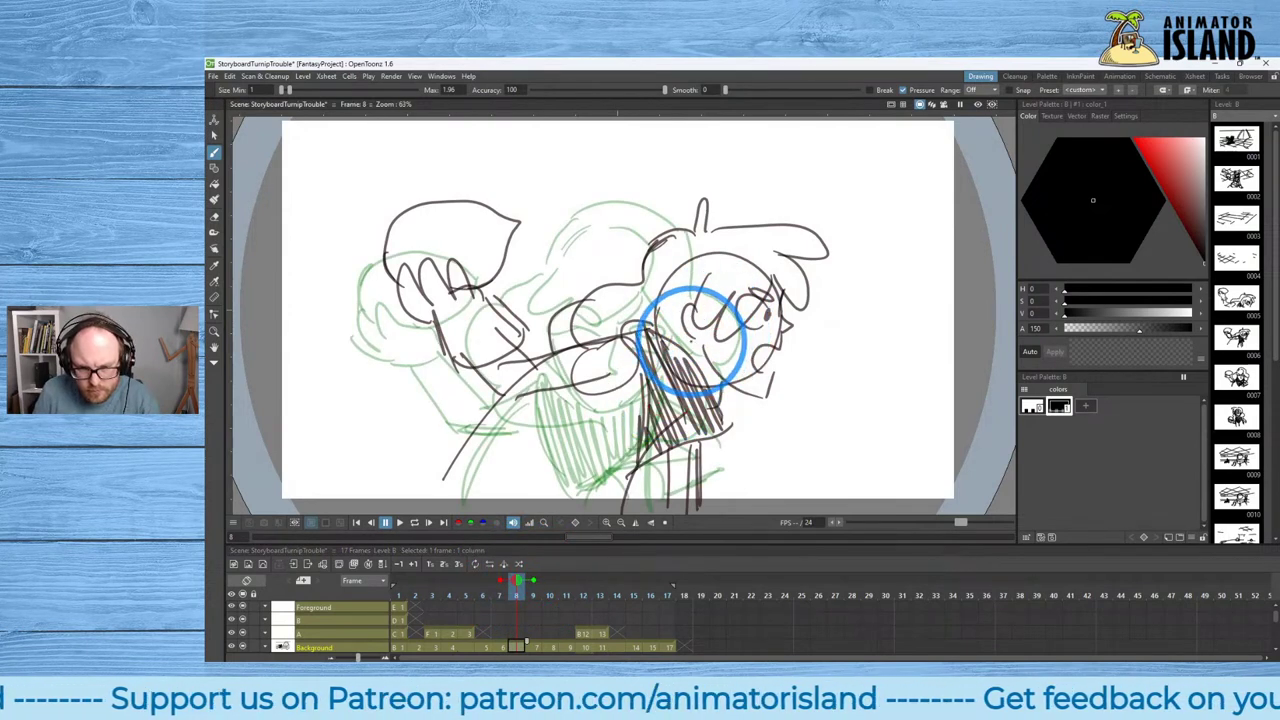
mouse_move(691, 343)
left_mouse_down()
mouse_move(712, 380)
mouse_move(741, 393)
mouse_move(768, 378)
left_mouse_up()
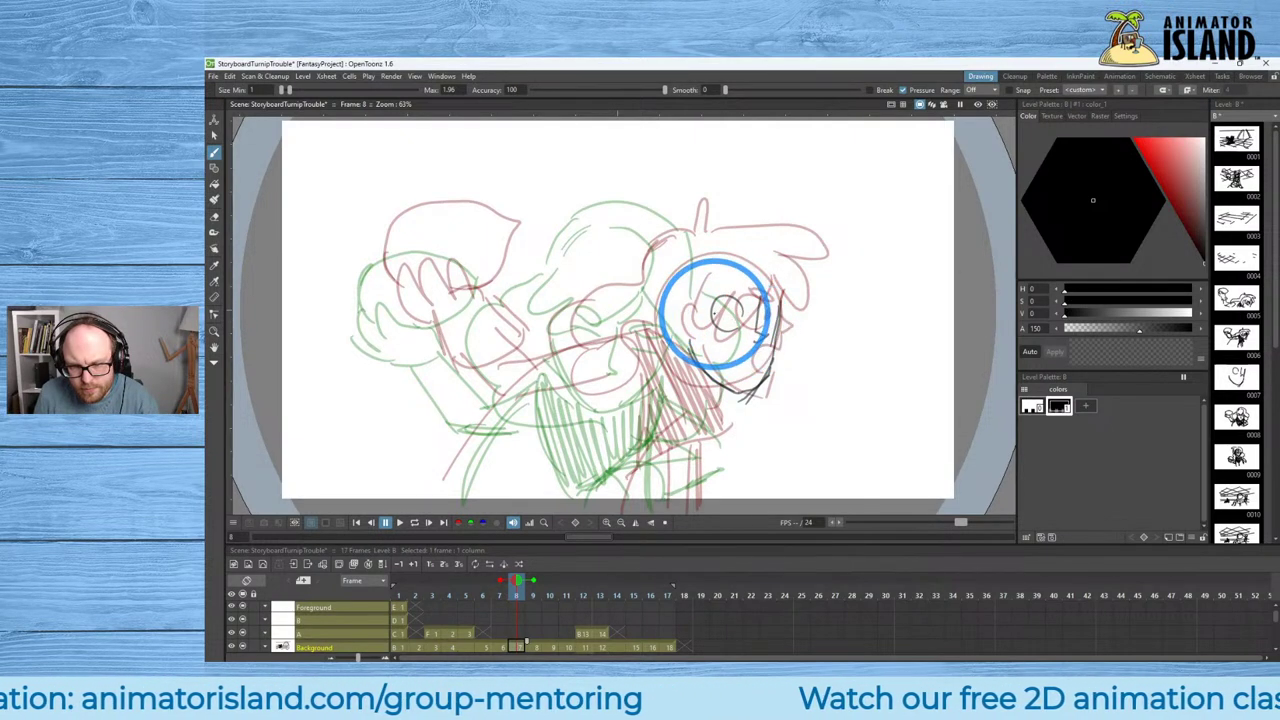
left_click_drag(717, 309, 716, 318)
key("ctrl+z")
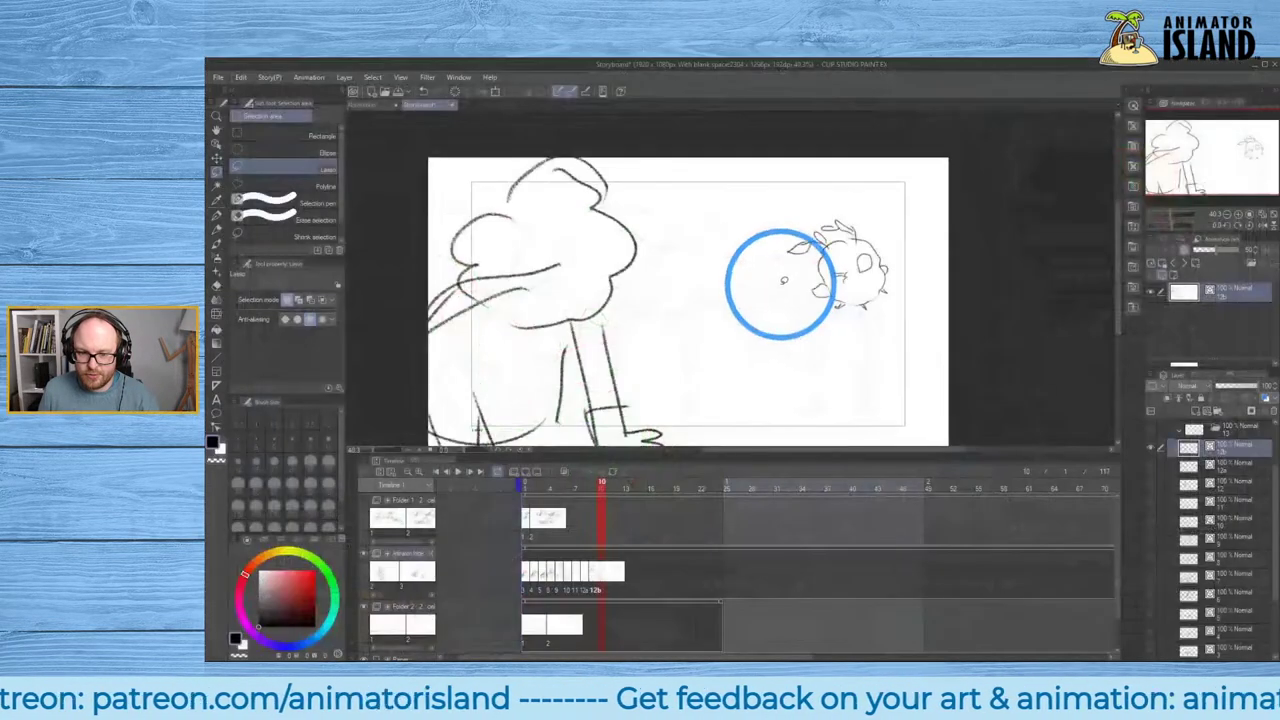
Relaunch OpenToonz and reopen the recent StoryboardTurnipTrouble scene.
mouse_move(625, 660)
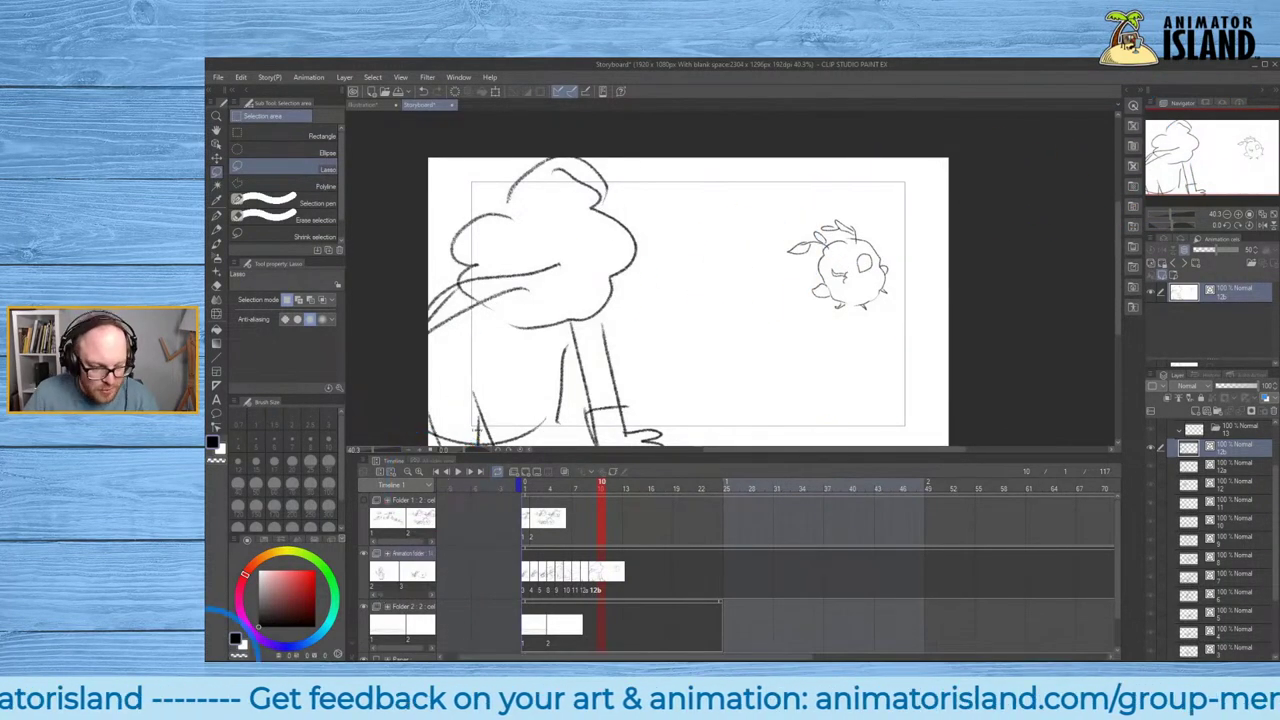
left_click(223, 648)
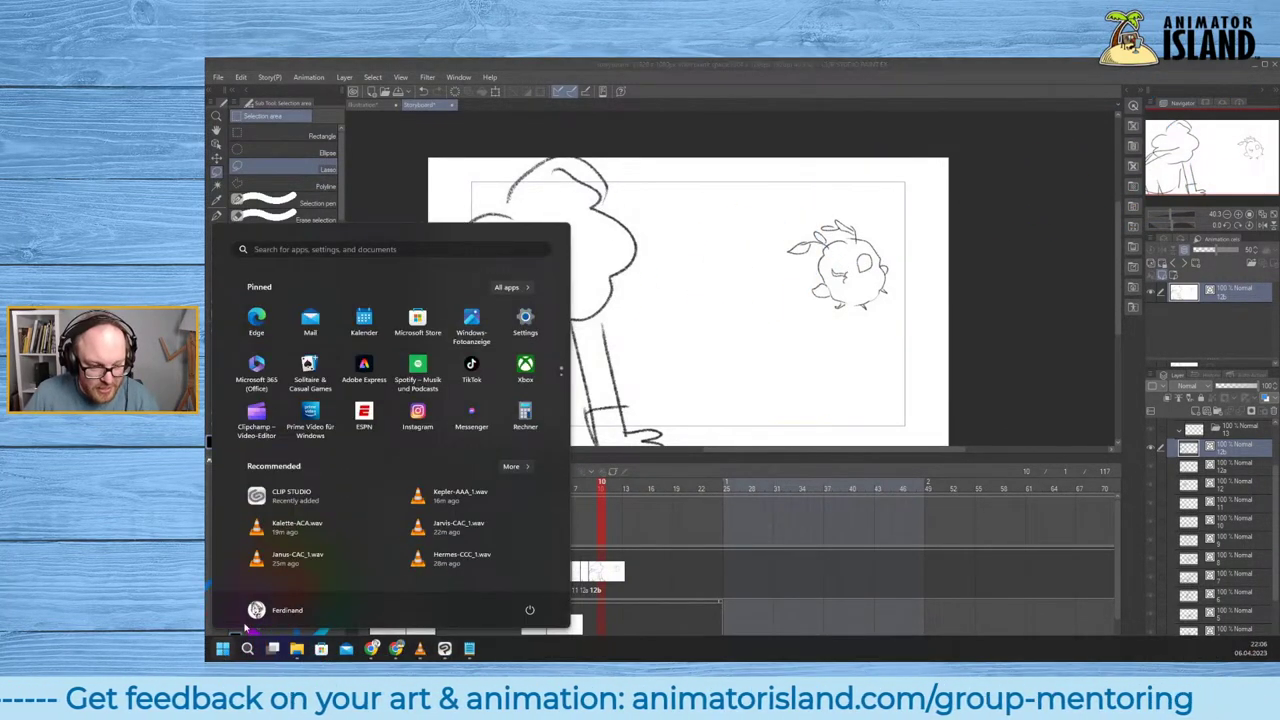
type("Open")
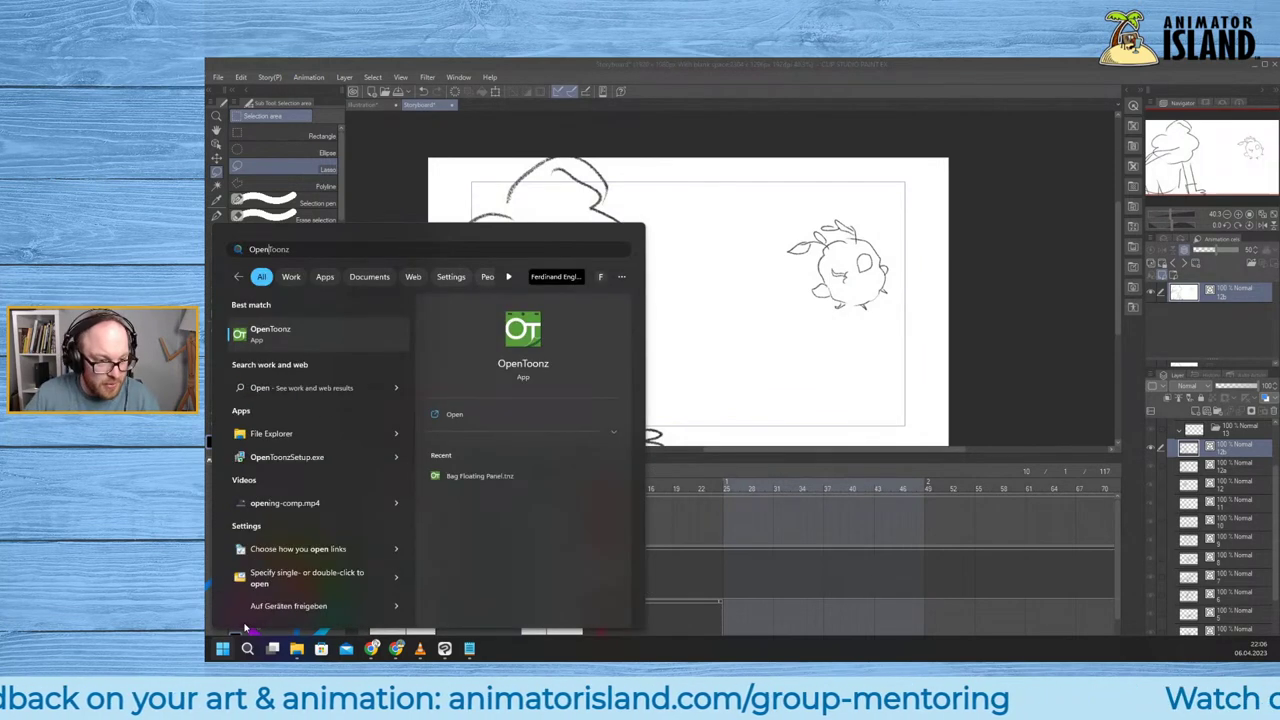
left_click(329, 334)
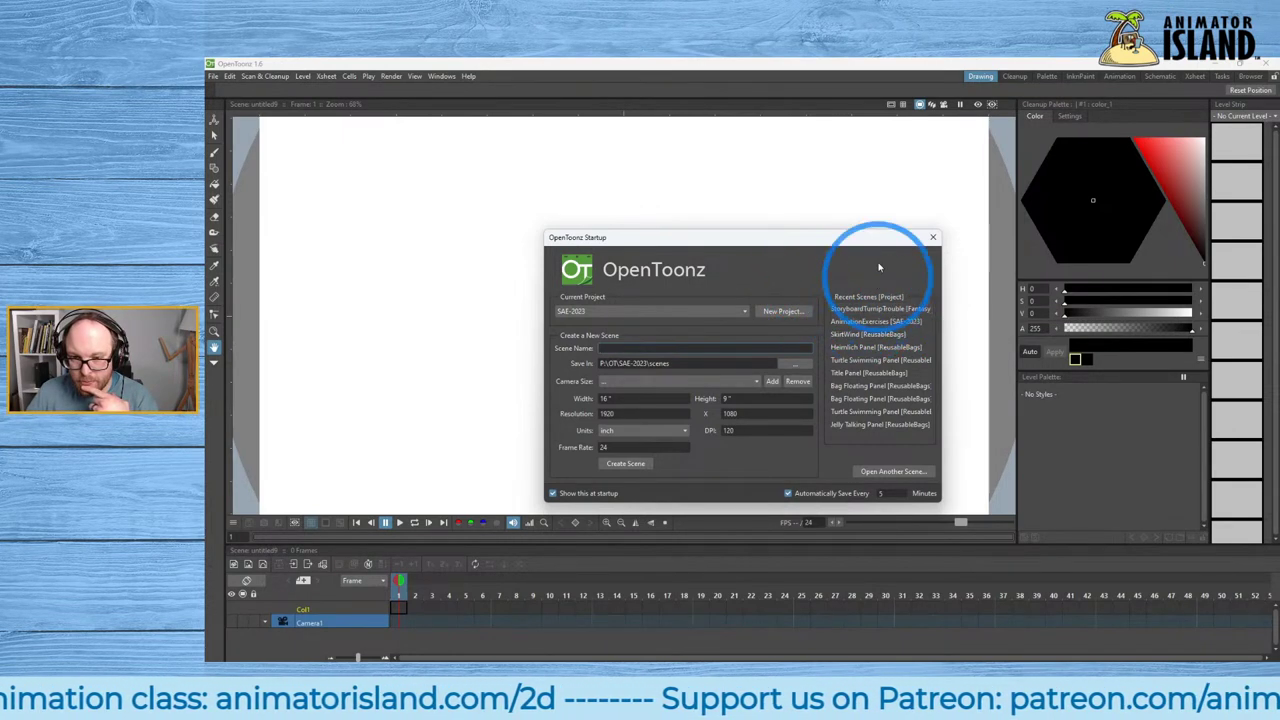
left_click_drag(867, 239, 866, 212)
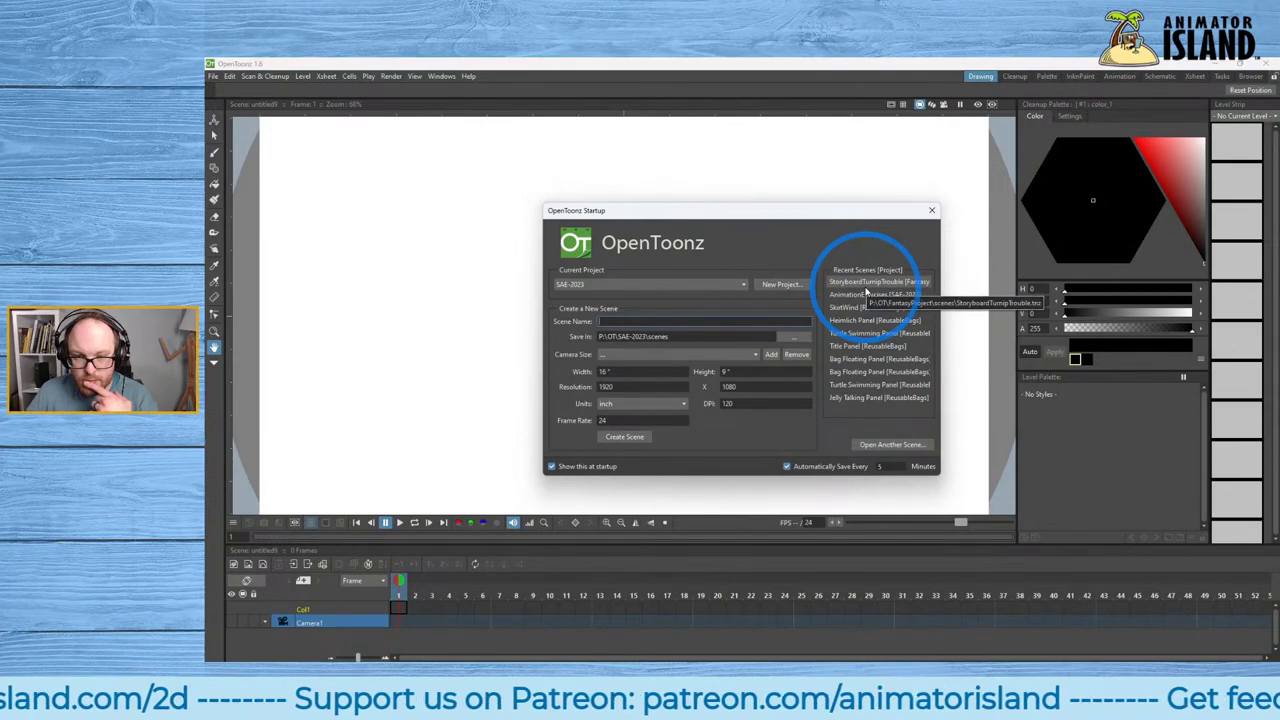
left_click(867, 284)
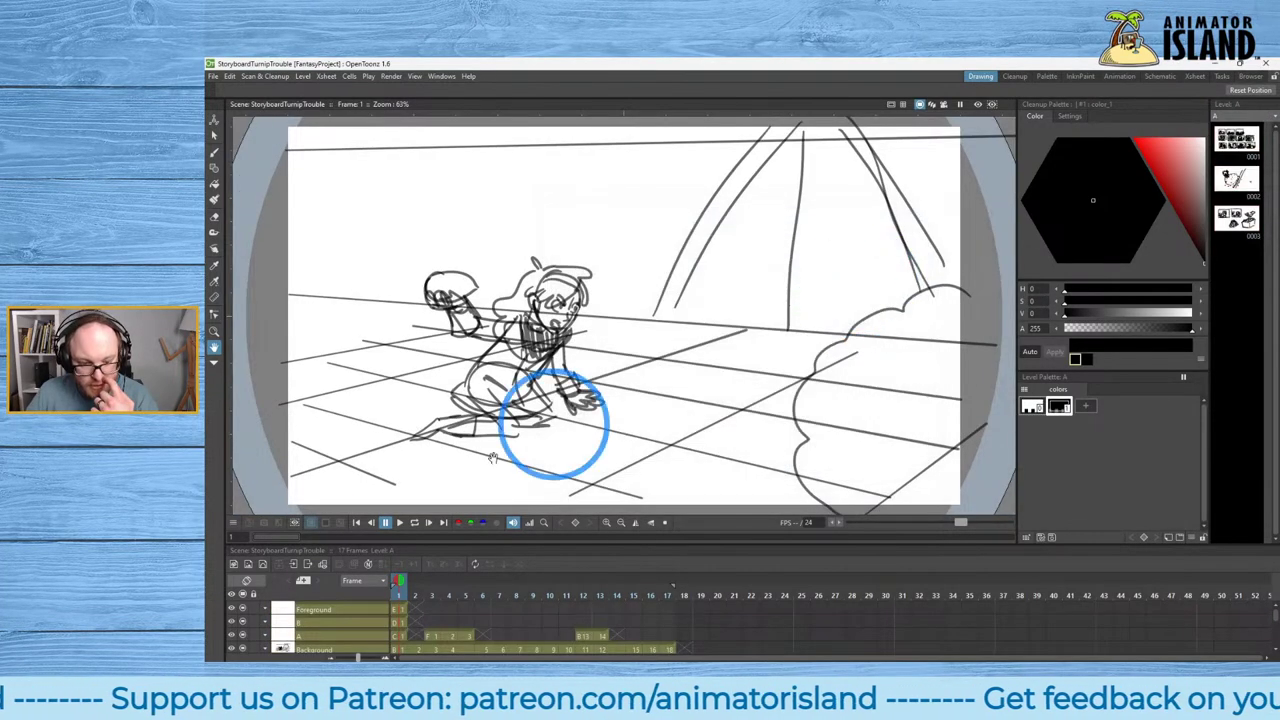
Select the Background cell at frame 8 and show frames 7 and 9 as onion skins.
left_click(550, 580)
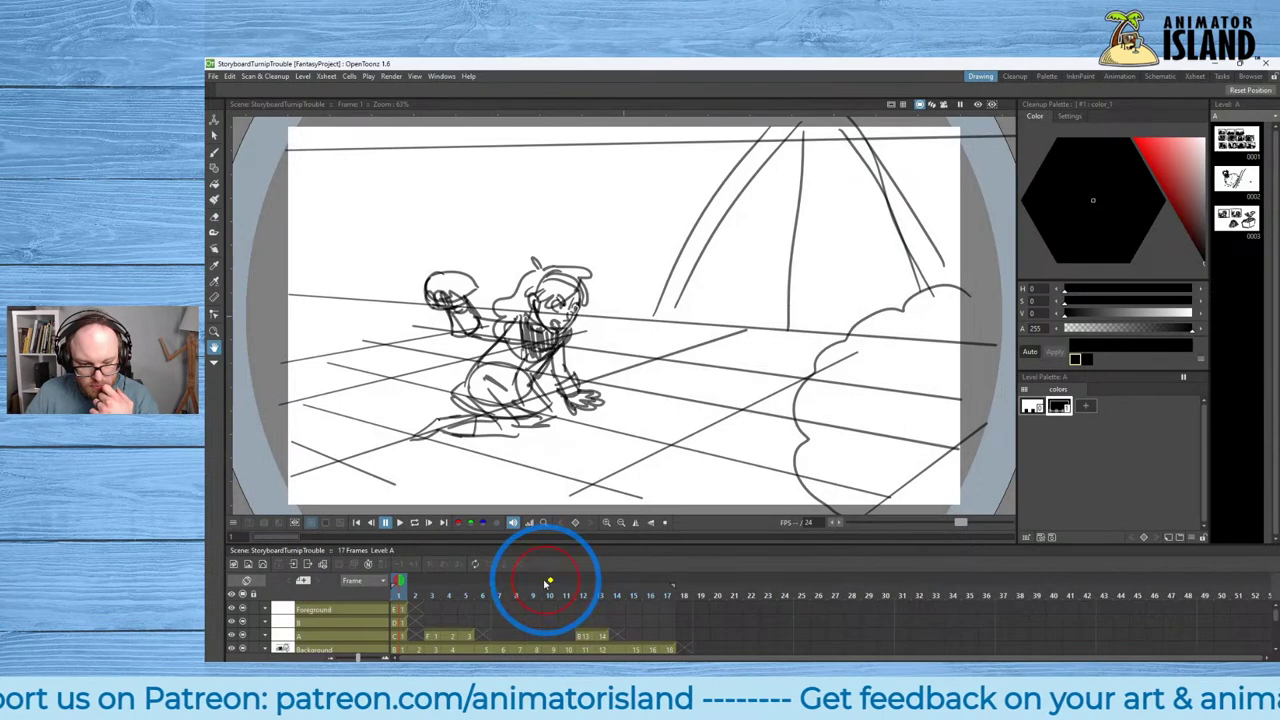
left_click_drag(401, 582, 516, 583)
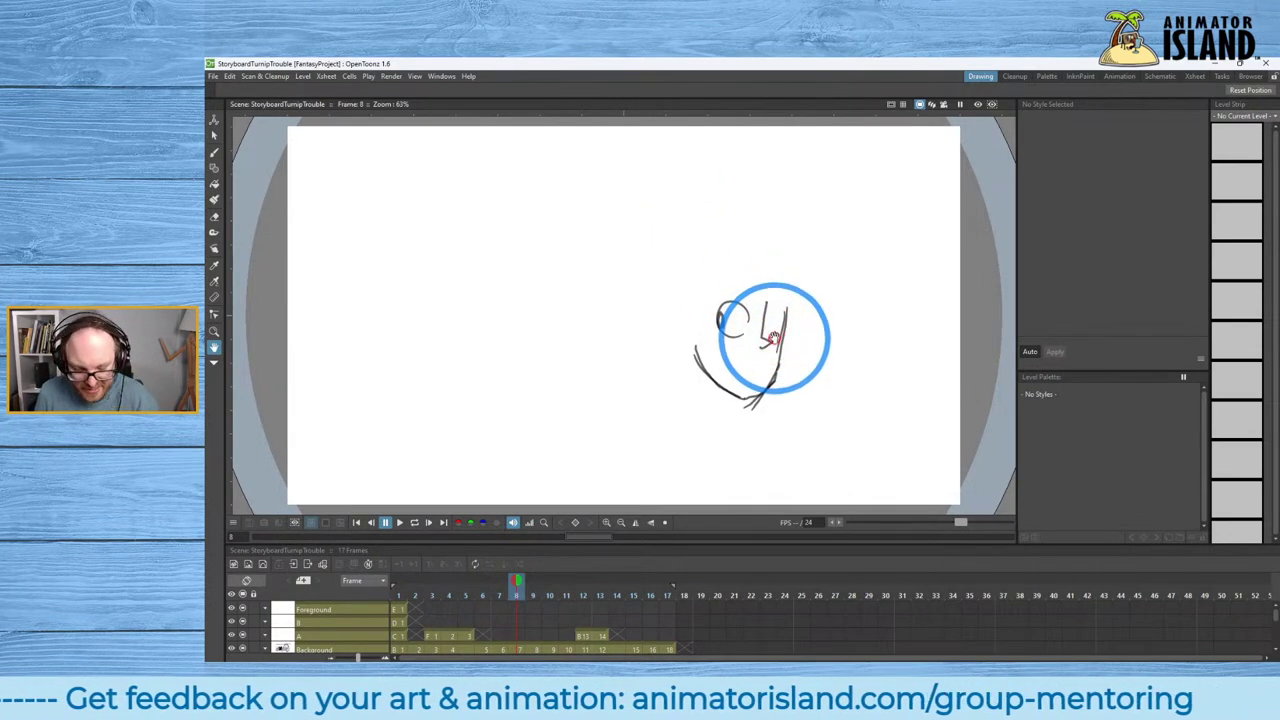
left_click(519, 647)
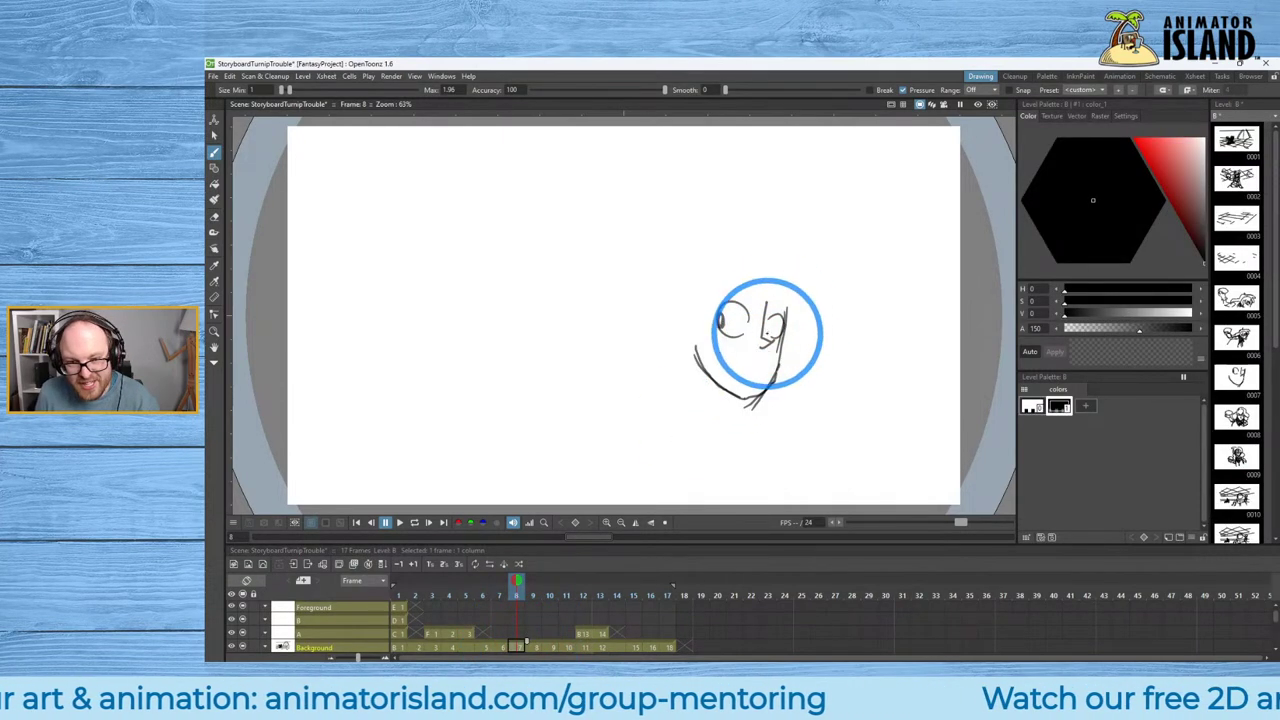
left_click(499, 580)
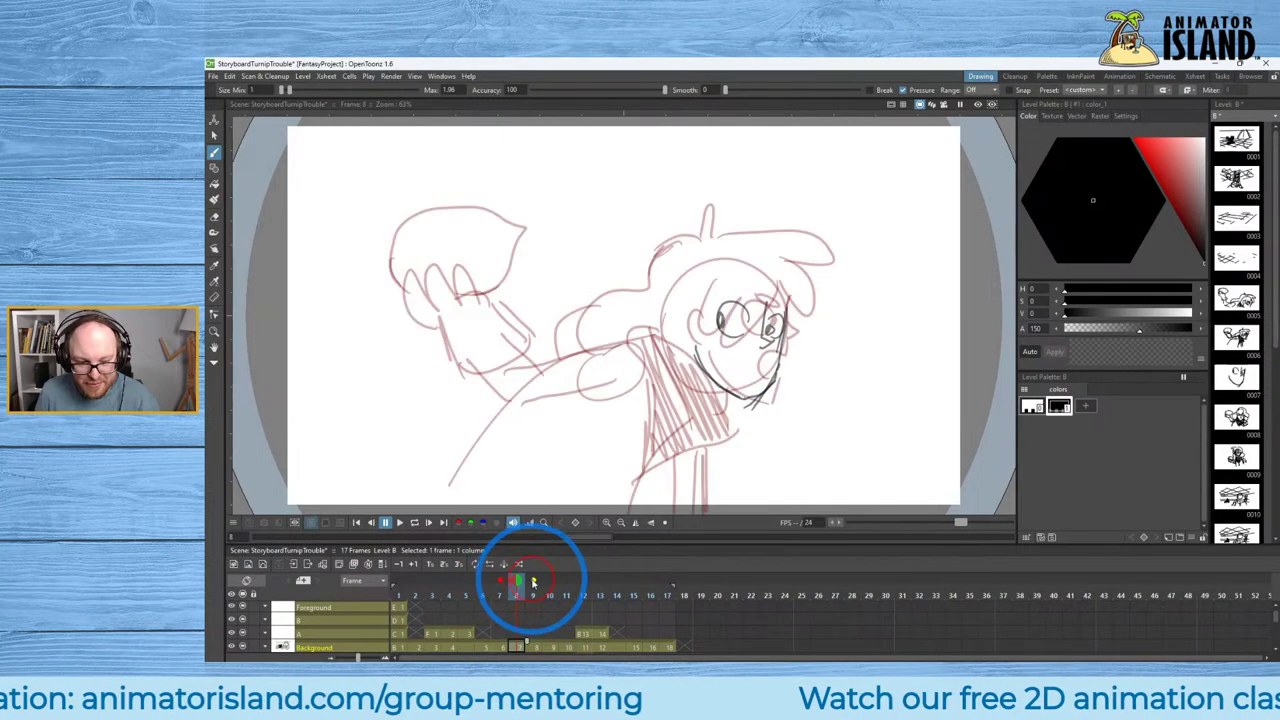
left_click(533, 580)
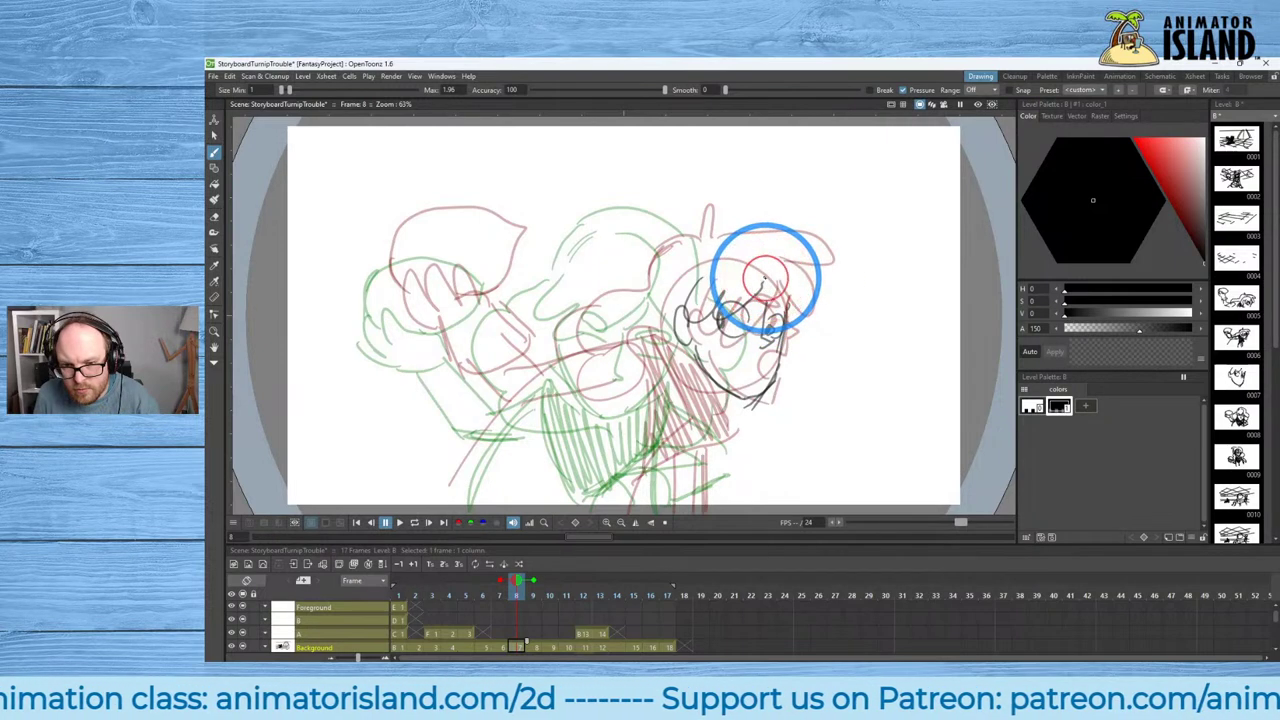
Sketch the girl's spiky bangs, the back of her hair and the outline of her scarf on frame 8.
mouse_move(775, 296)
left_mouse_down()
mouse_move(794, 229)
mouse_move(777, 200)
mouse_move(726, 186)
left_mouse_up()
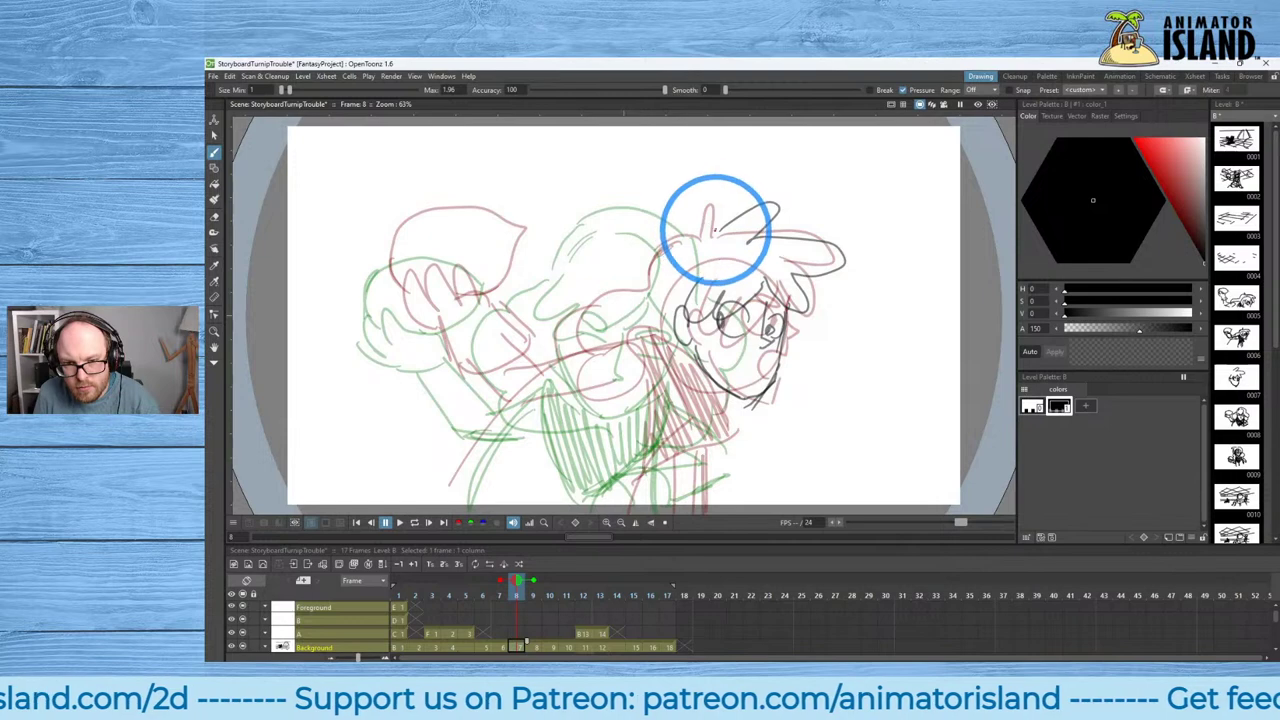
mouse_move(713, 229)
left_mouse_down()
mouse_move(653, 245)
mouse_move(653, 287)
mouse_move(610, 283)
mouse_move(572, 347)
mouse_move(622, 330)
mouse_move(619, 365)
mouse_move(643, 398)
mouse_move(657, 345)
mouse_move(689, 354)
mouse_move(721, 401)
mouse_move(633, 378)
mouse_move(631, 461)
mouse_move(712, 432)
left_mouse_up()
left_click_drag(679, 437, 722, 410)
Add the girl's pupils, eyelids, nose and small mouth, and fill her scarf with diagonal hatching.
left_click(723, 321)
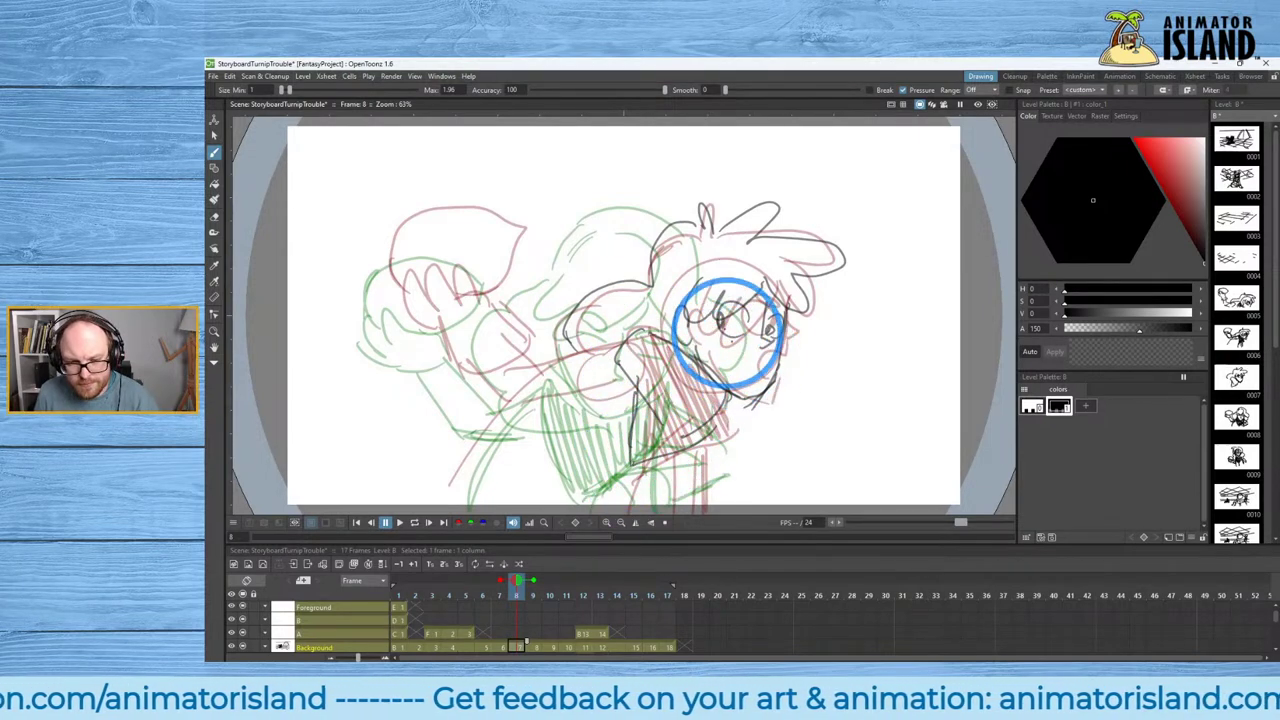
left_click(715, 313)
left_click(764, 321)
mouse_move(764, 323)
left_mouse_down()
mouse_move(788, 330)
mouse_move(752, 362)
left_mouse_up()
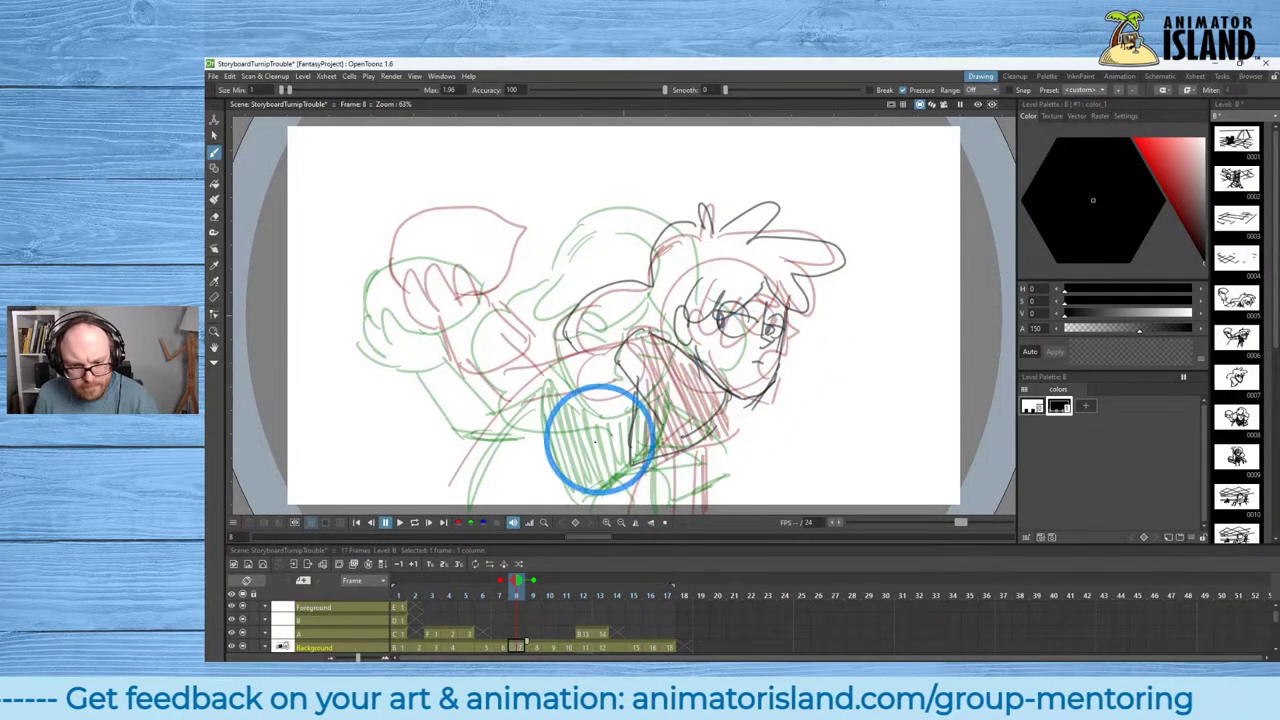
mouse_move(660, 420)
left_mouse_down()
mouse_move(634, 431)
mouse_move(657, 437)
mouse_move(657, 406)
mouse_move(674, 417)
mouse_move(676, 385)
left_mouse_up()
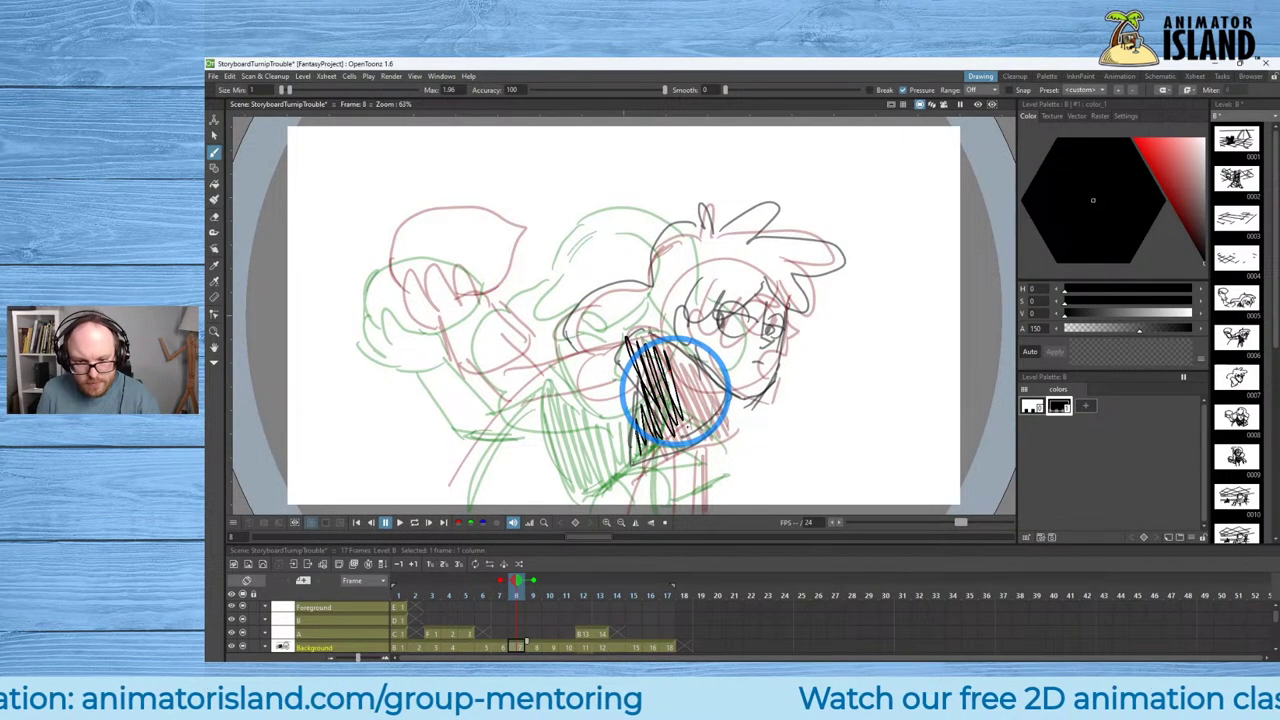
left_click_drag(676, 391, 686, 426)
Hide the onion skins and flip between frames 7 and 8 to compare the girl's pose while trying a torso line.
double_click(517, 581)
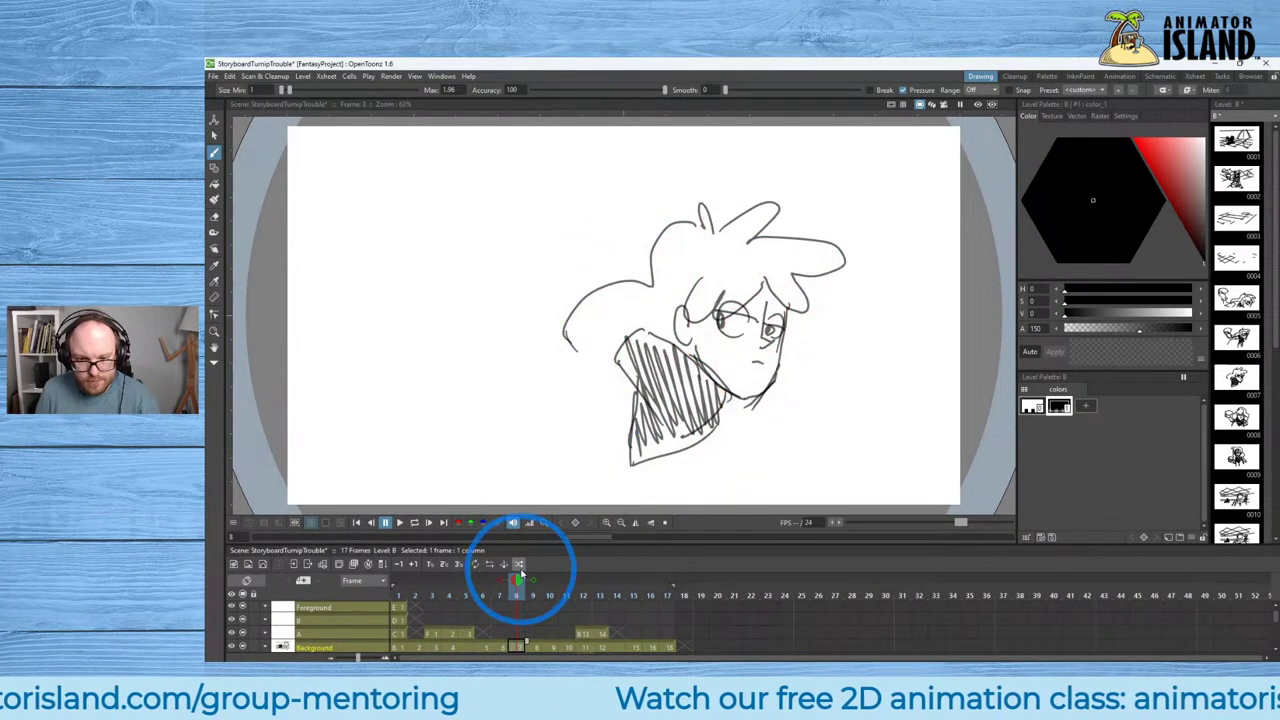
key("period")
key("comma")
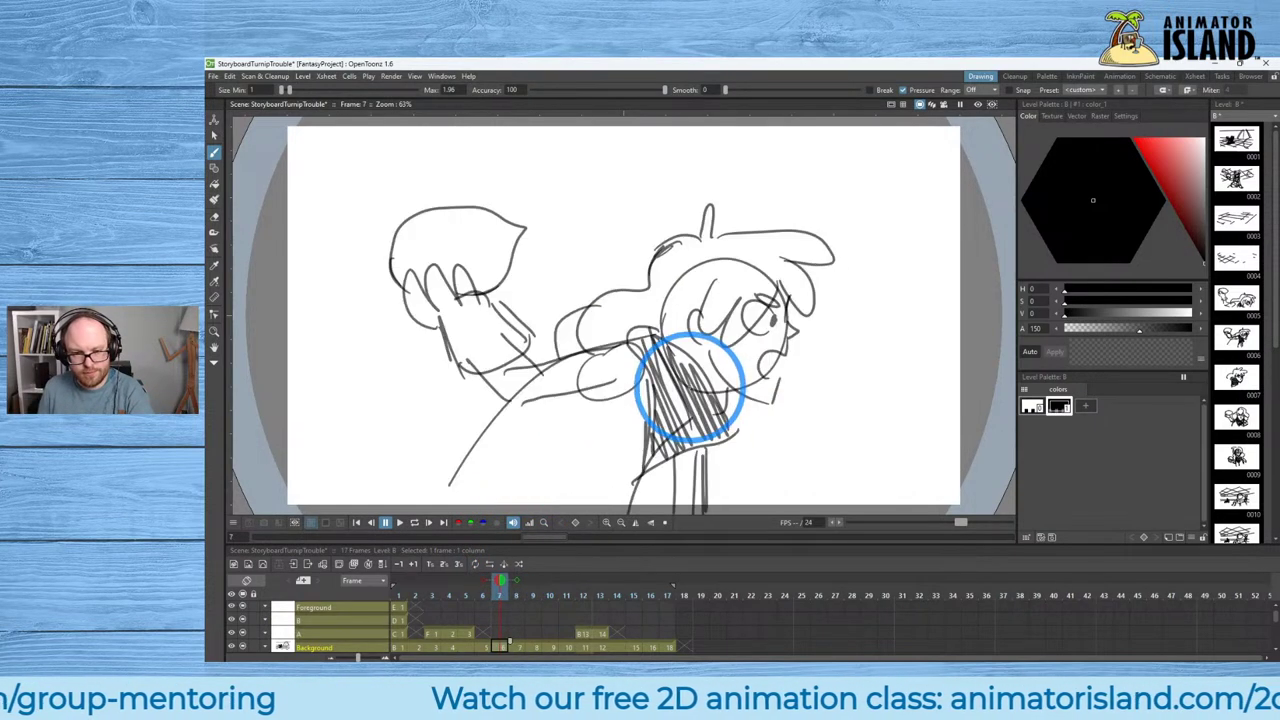
key("period")
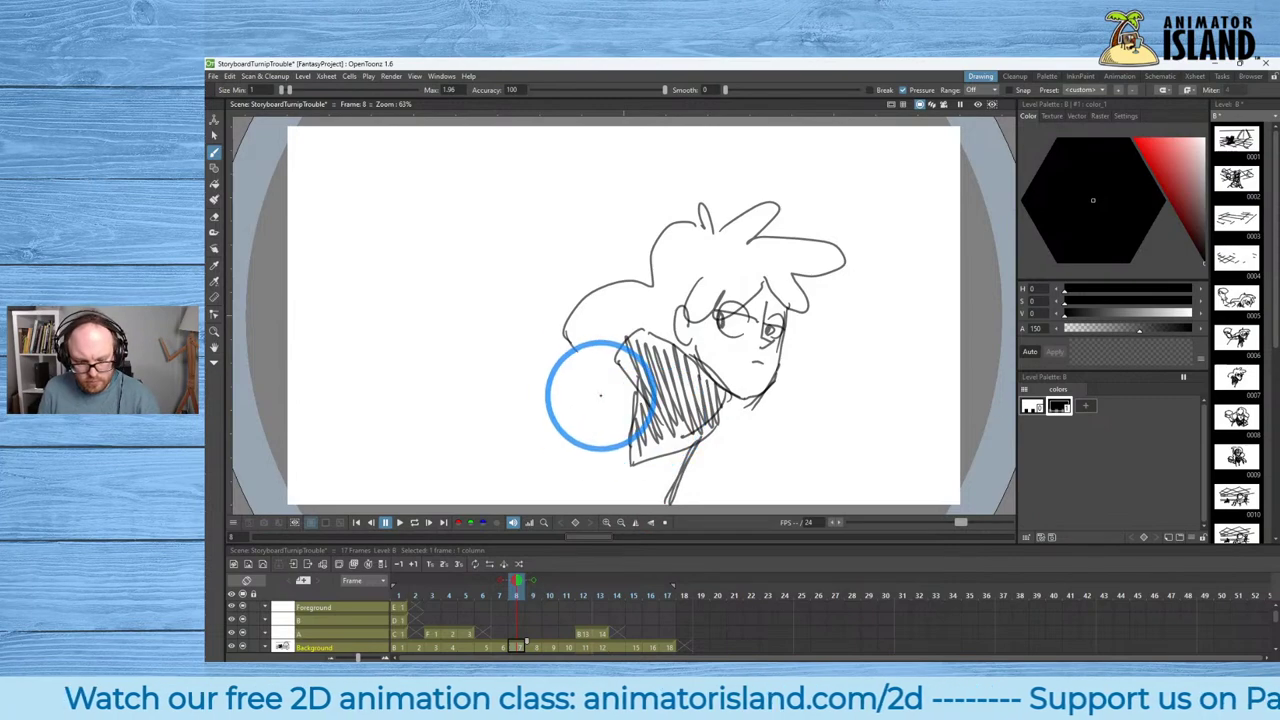
key("comma")
key("period")
key("comma")
key("period")
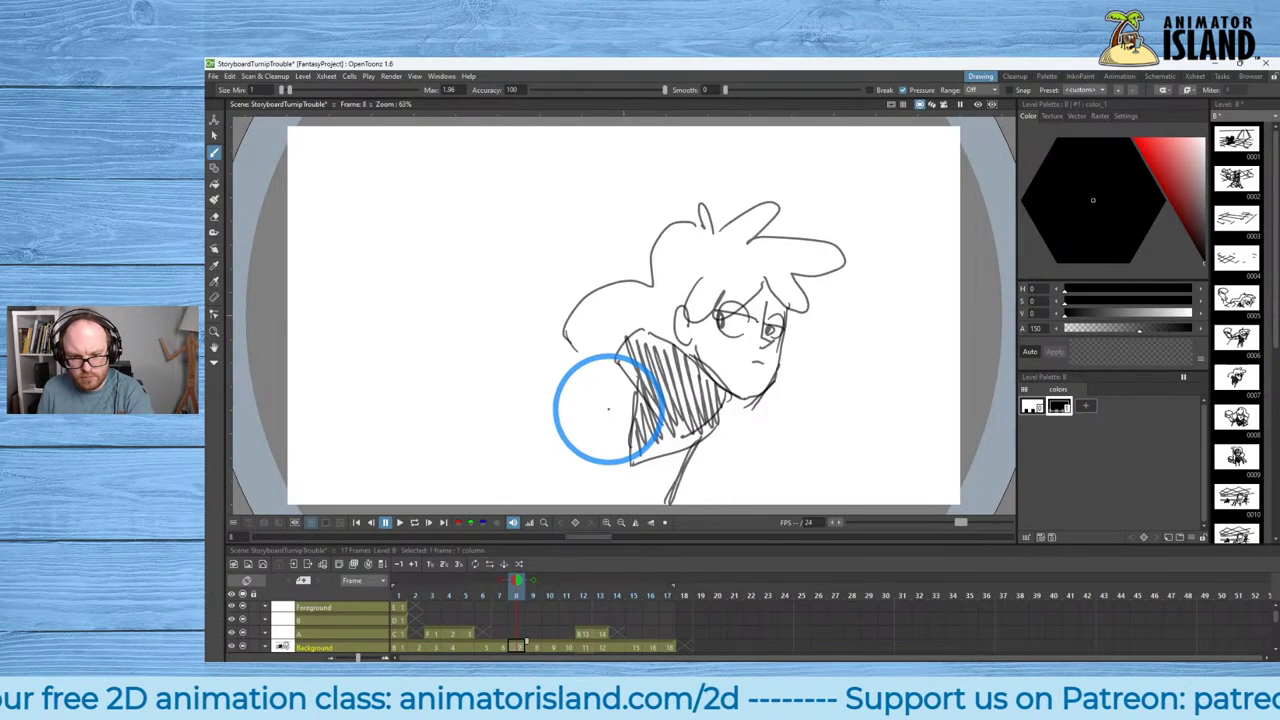
key("comma")
key("period")
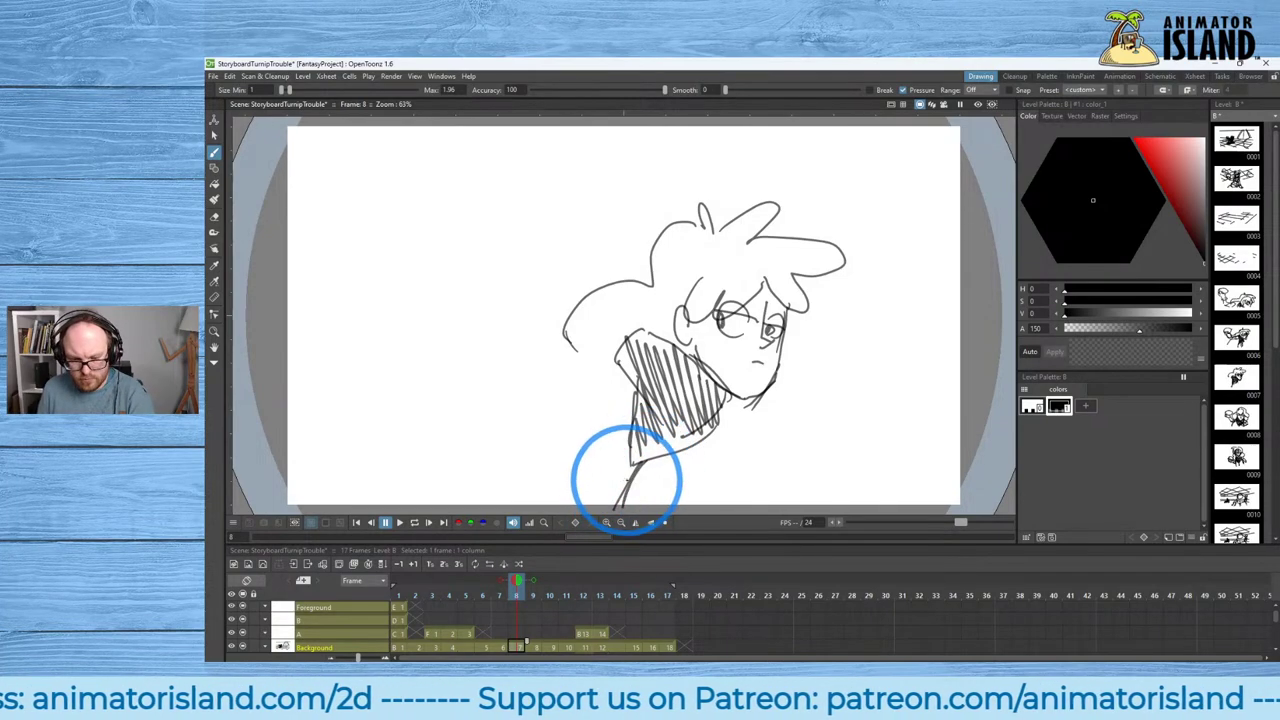
Draw the girl's torso lines below the scarf on frame 8, flipping to frame 7 to check the pose.
key("comma")
key("period")
key("comma")
key("period")
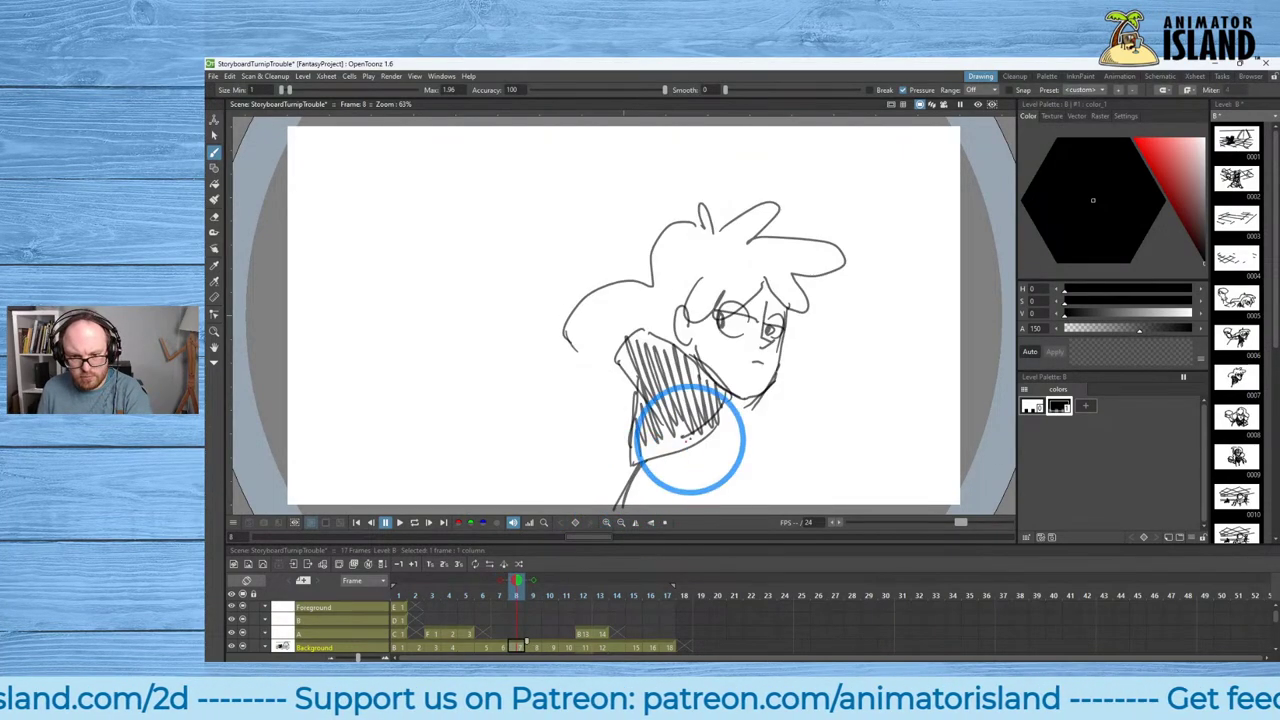
mouse_move(709, 432)
left_mouse_down()
mouse_move(696, 463)
mouse_move(673, 463)
mouse_move(693, 507)
mouse_move(705, 475)
mouse_move(720, 503)
left_mouse_up()
key("comma")
key("period")
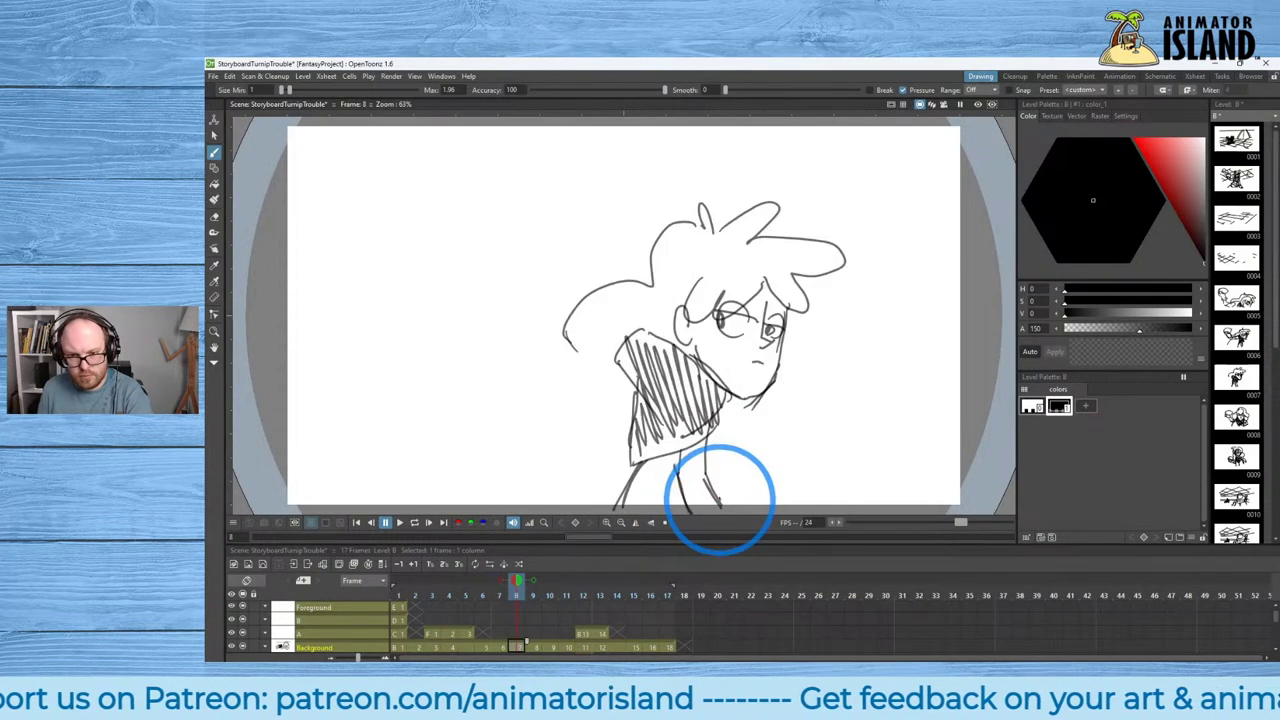
Sketch the girl's back line and shoulder on frame 8, redrawing them against the frame 7 and 9 onion skins.
left_click_drag(600, 360, 560, 402)
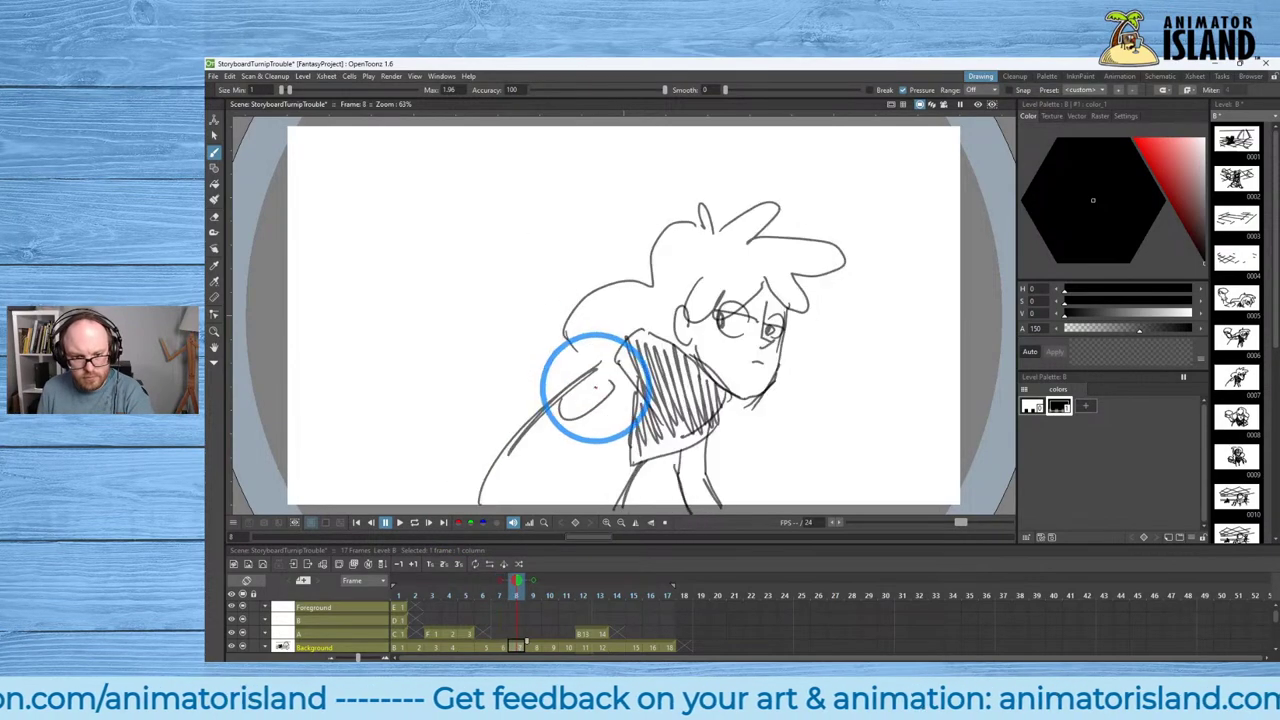
mouse_move(457, 506)
left_mouse_down()
mouse_move(505, 427)
mouse_move(614, 334)
left_mouse_up()
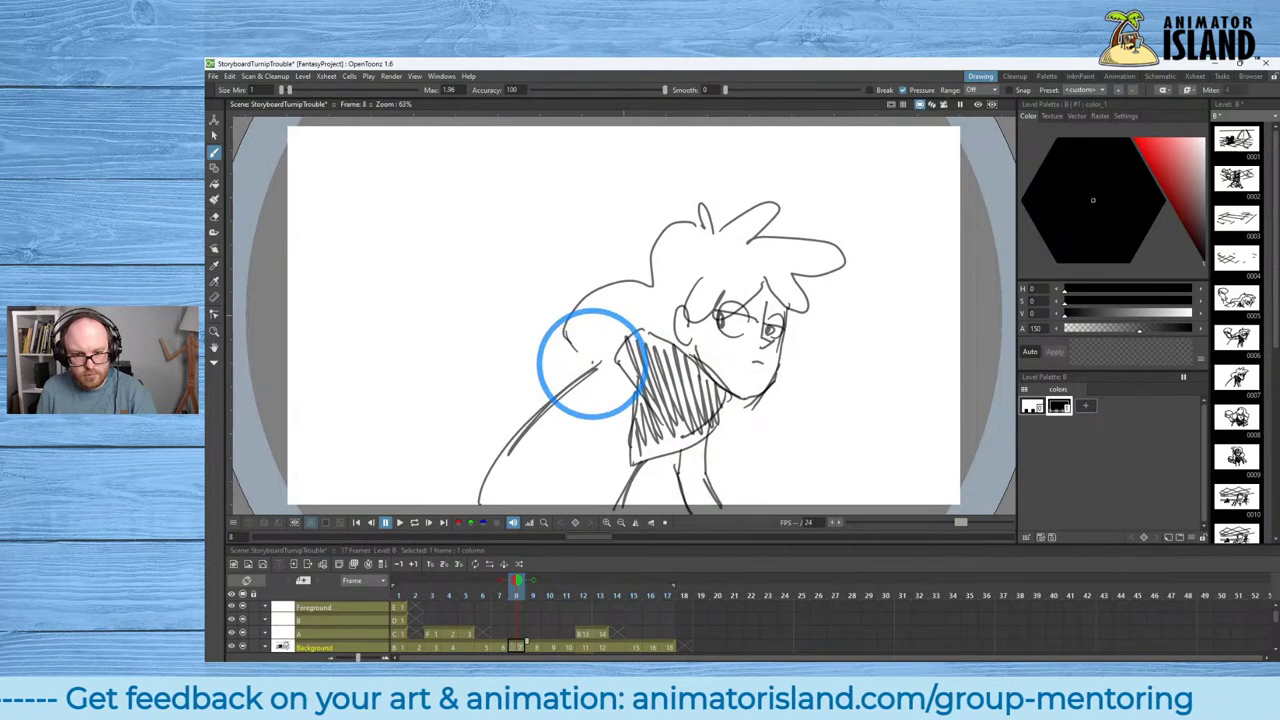
left_click(516, 578)
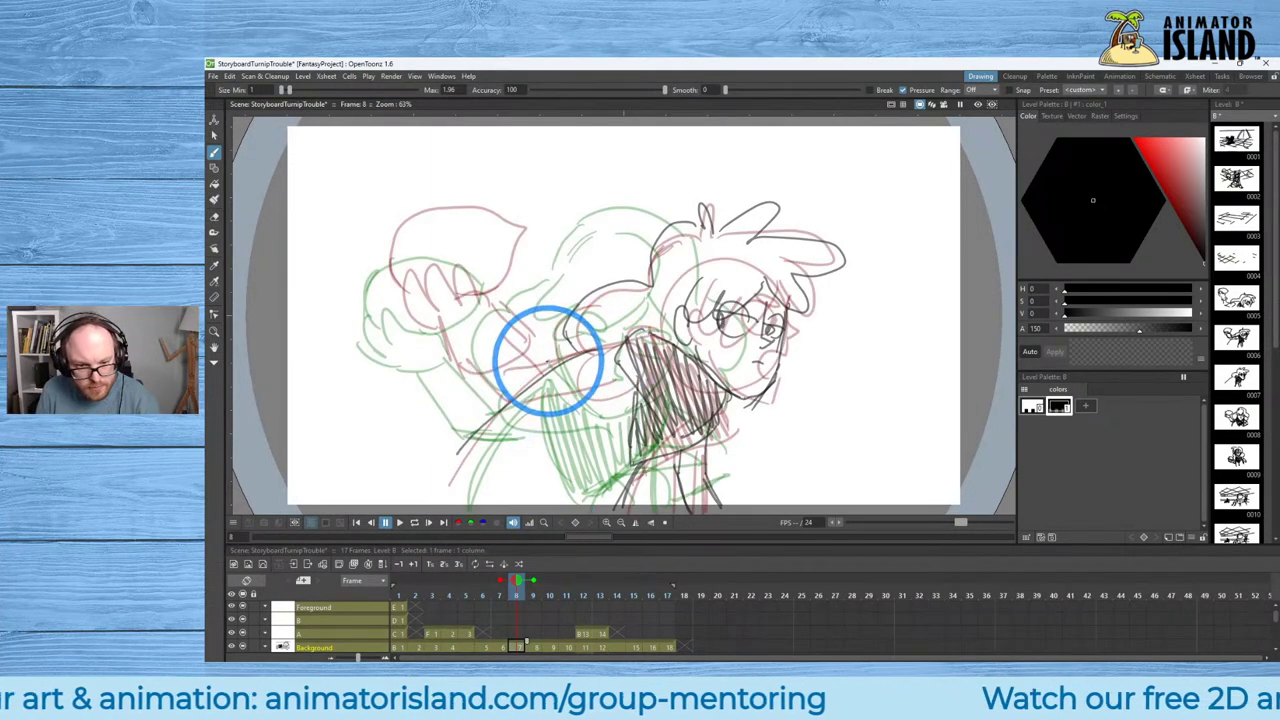
left_click_drag(577, 347, 450, 485)
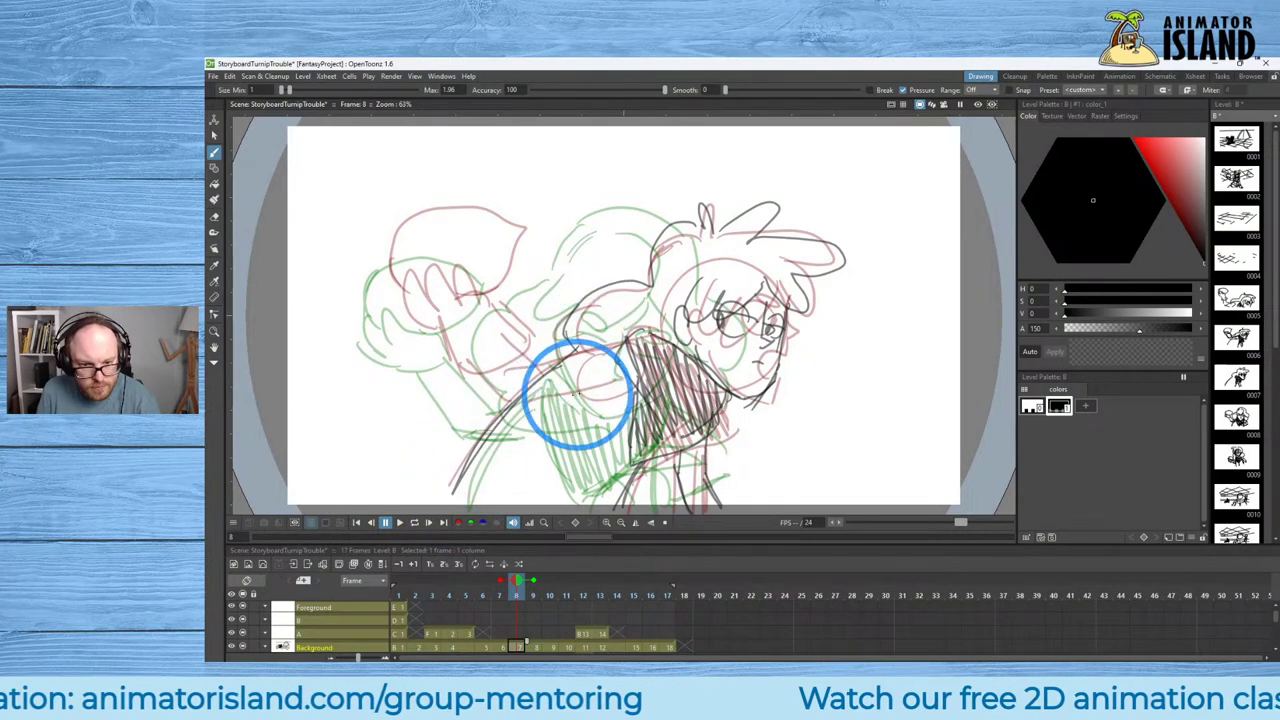
left_click_drag(589, 353, 600, 398)
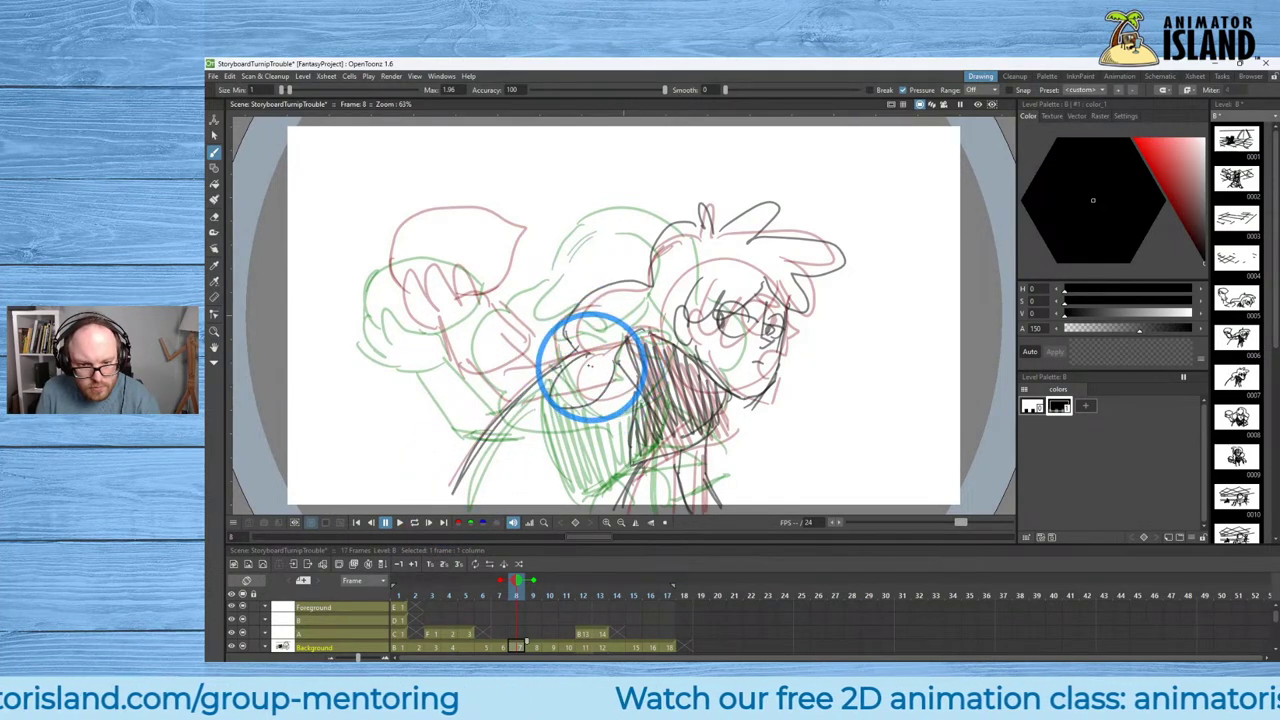
Draw the girl's sleeve edge and raised arm up to the forearm on frame 8.
left_click_drag(593, 351, 509, 366)
left_click_drag(587, 389, 510, 402)
mouse_move(459, 344)
left_mouse_down()
mouse_move(508, 365)
mouse_move(504, 405)
left_mouse_up()
mouse_move(433, 374)
left_mouse_down()
mouse_move(450, 378)
mouse_move(460, 321)
mouse_move(409, 338)
mouse_move(420, 293)
mouse_move(372, 277)
mouse_move(411, 271)
mouse_move(386, 260)
mouse_move(463, 229)
left_mouse_up()
mouse_move(445, 303)
left_mouse_down()
mouse_move(498, 282)
mouse_move(480, 239)
mouse_move(434, 217)
left_mouse_up()
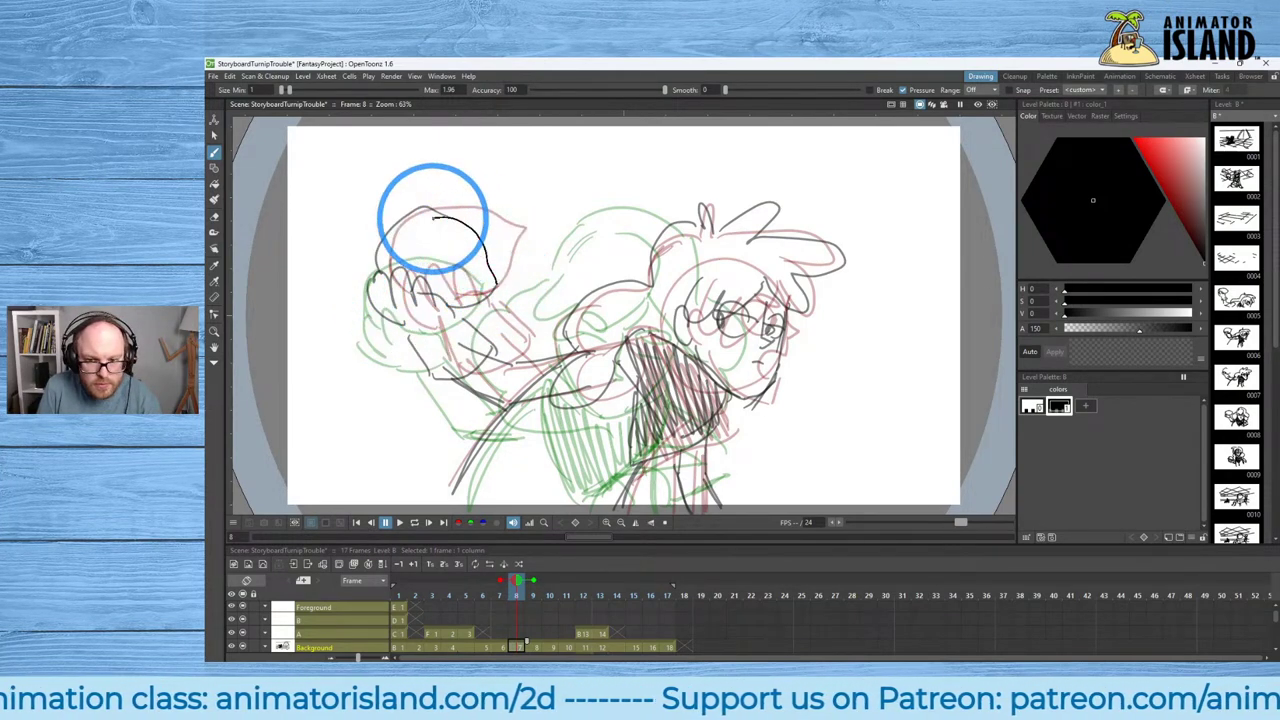
key("ctrl+z")
key("ctrl+z")
key("ctrl+z")
key("ctrl+z")
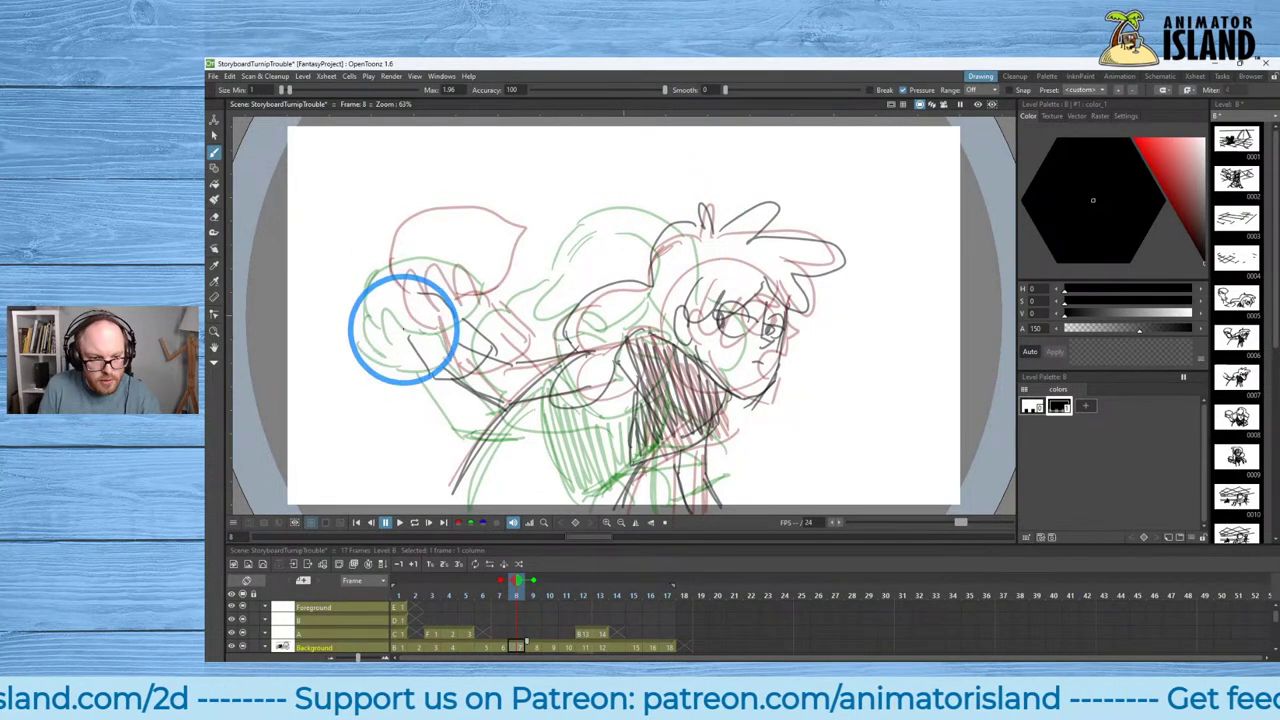
Draw the girl's hand with fingers gripping the round turnip on frame 8 and hide the onion skins.
mouse_move(403, 328)
left_mouse_down()
mouse_move(391, 289)
mouse_move(428, 297)
mouse_move(366, 280)
mouse_move(430, 215)
left_mouse_up()
mouse_move(421, 300)
left_mouse_down()
mouse_move(474, 296)
mouse_move(454, 304)
mouse_move(488, 262)
mouse_move(440, 218)
mouse_move(394, 320)
left_mouse_up()
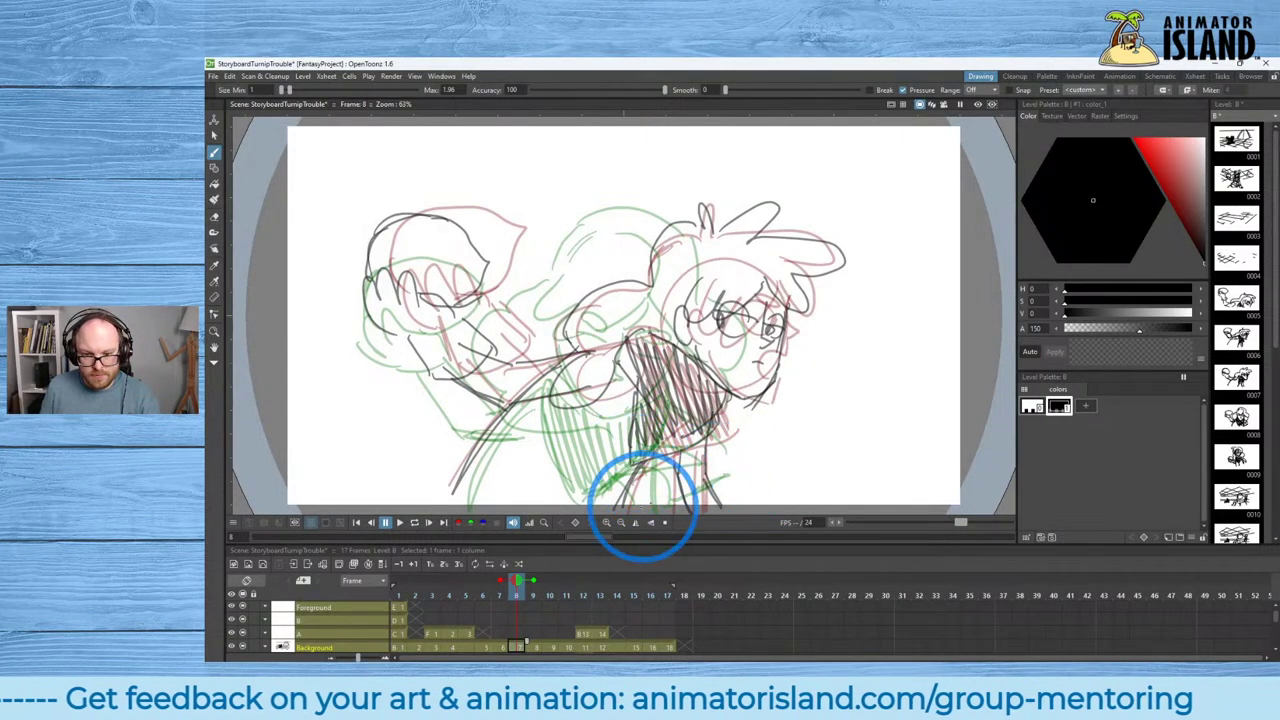
double_click(514, 580)
left_click_drag(514, 580, 513, 582)
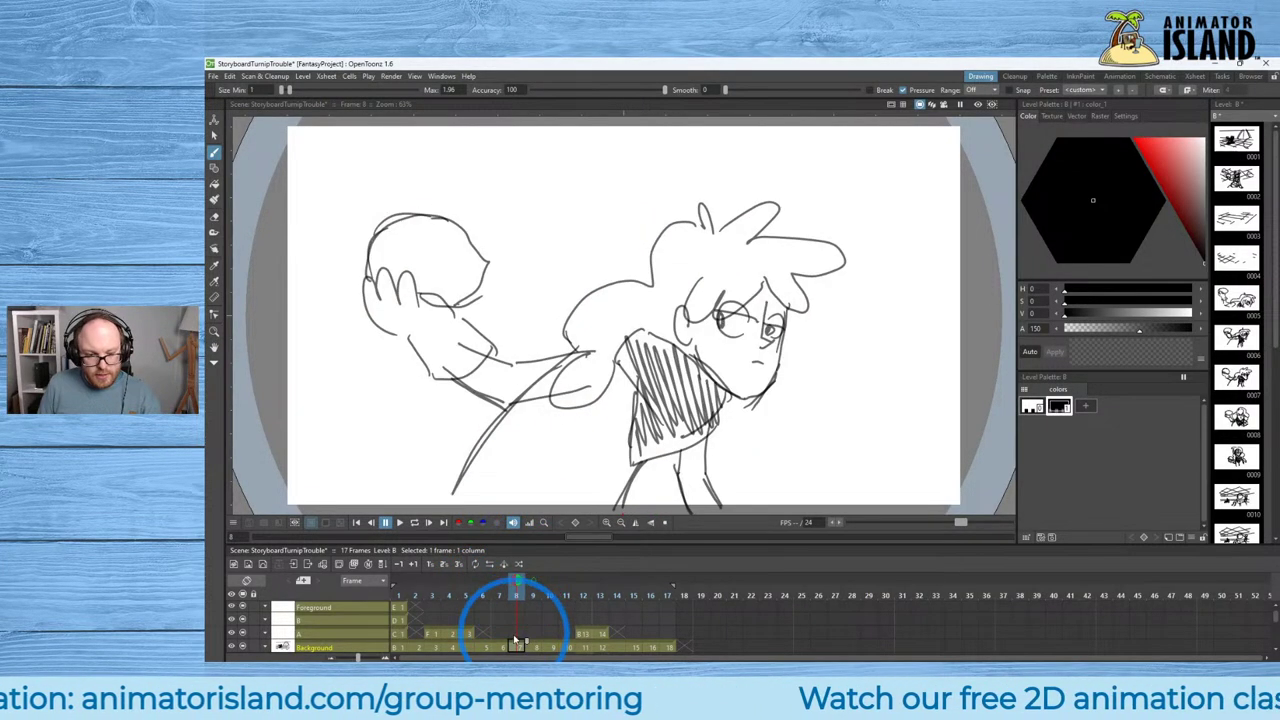
Select the girl's entire drawing on frame 8 and delete it to leave the frame blank.
left_click(565, 506)
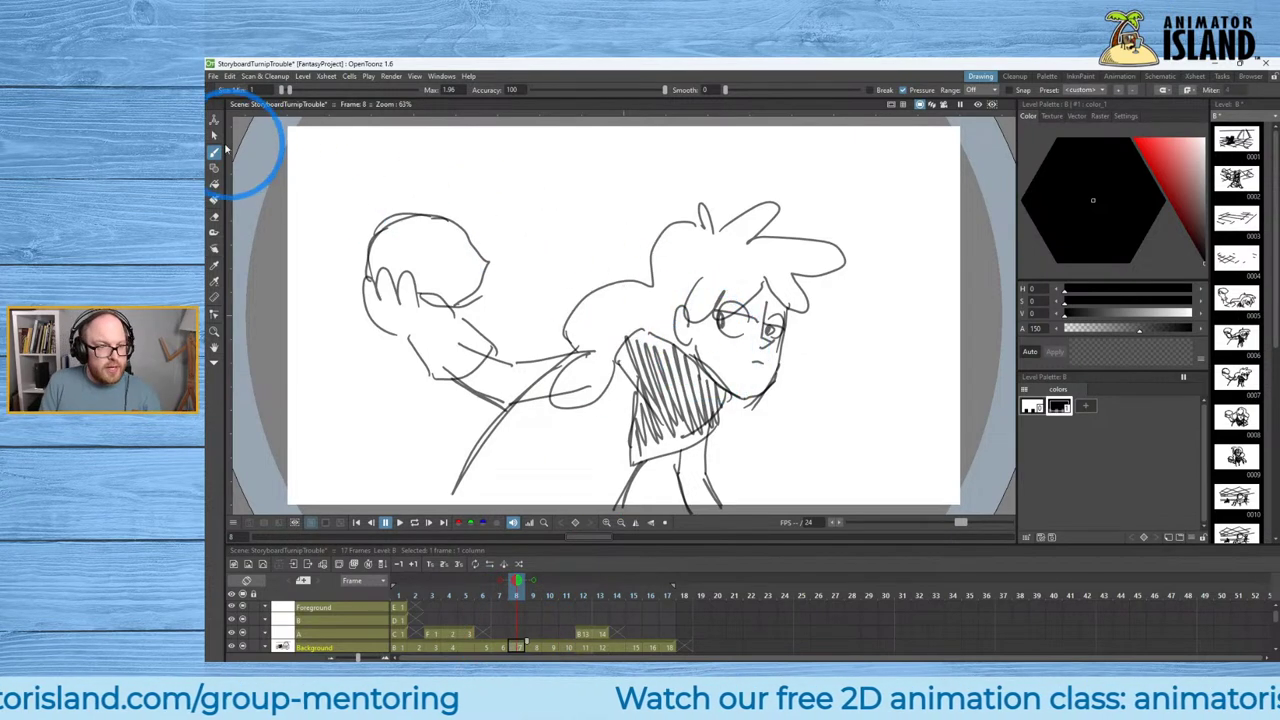
left_click(213, 134)
left_click(294, 161)
key("Delete")
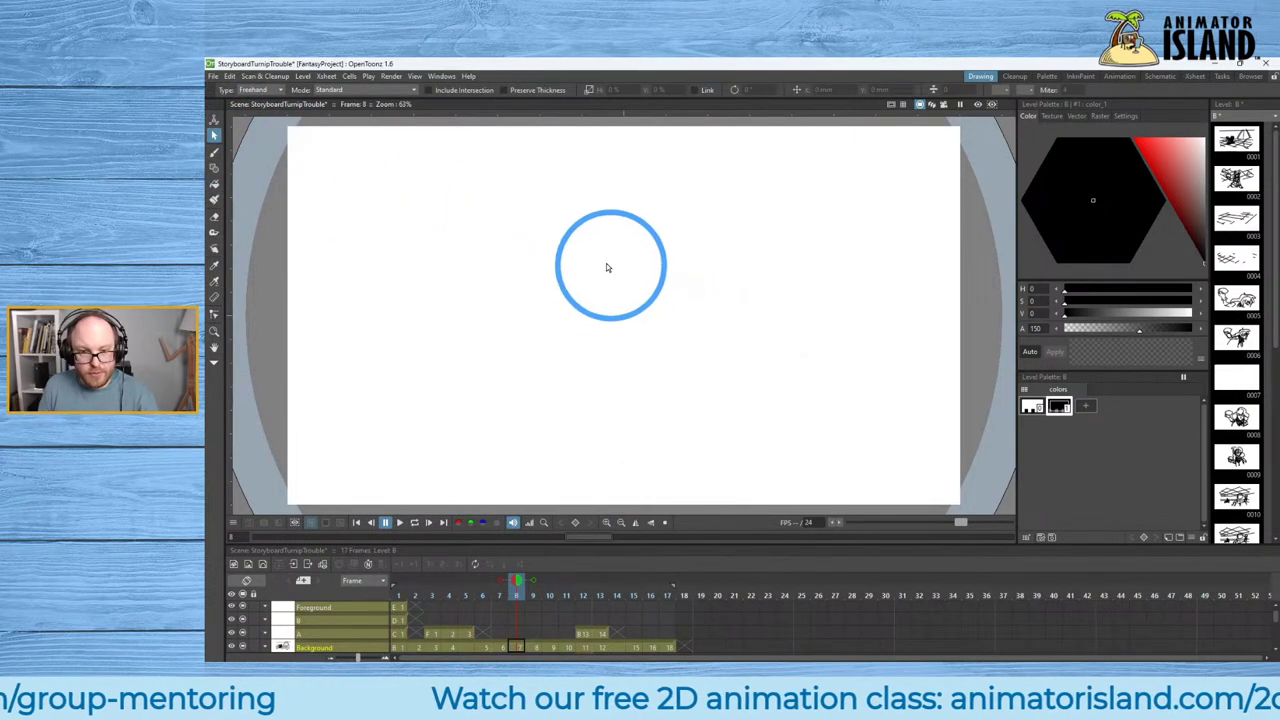
Switch to the brush and turn on the onion skins for frame 8, keeping only frame 7's drawing as reference.
left_click(213, 152)
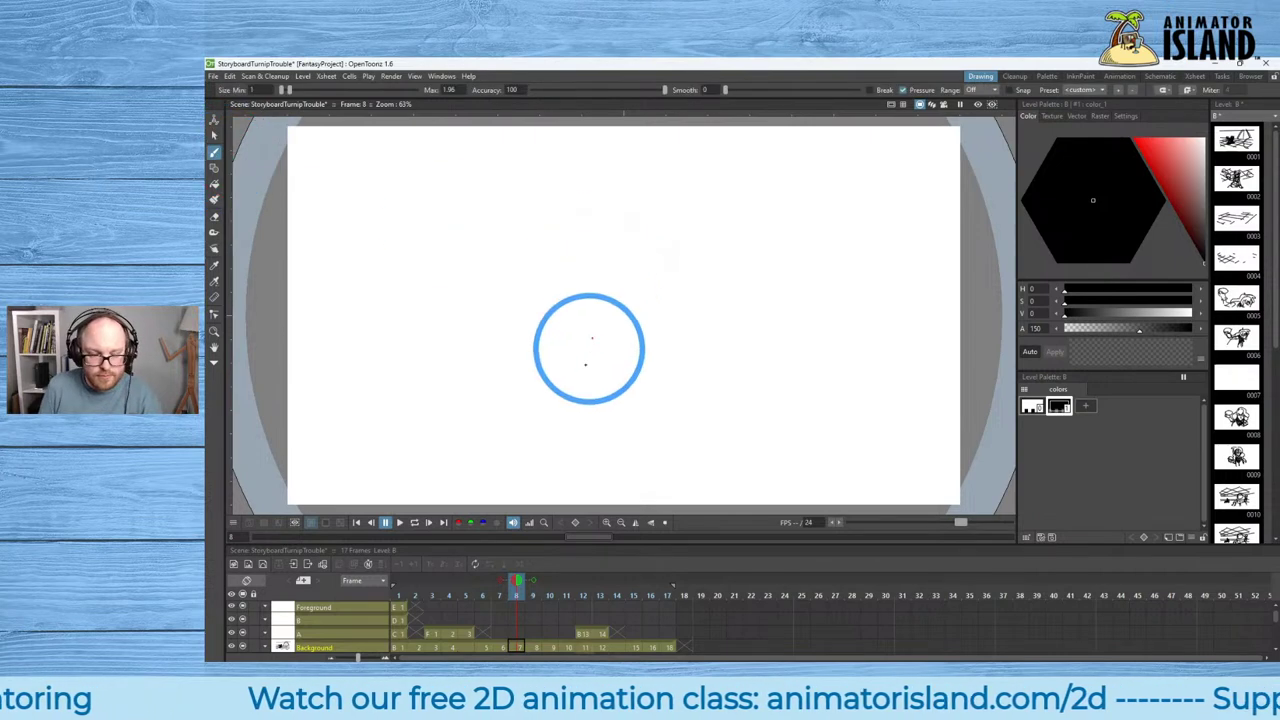
left_click(518, 581)
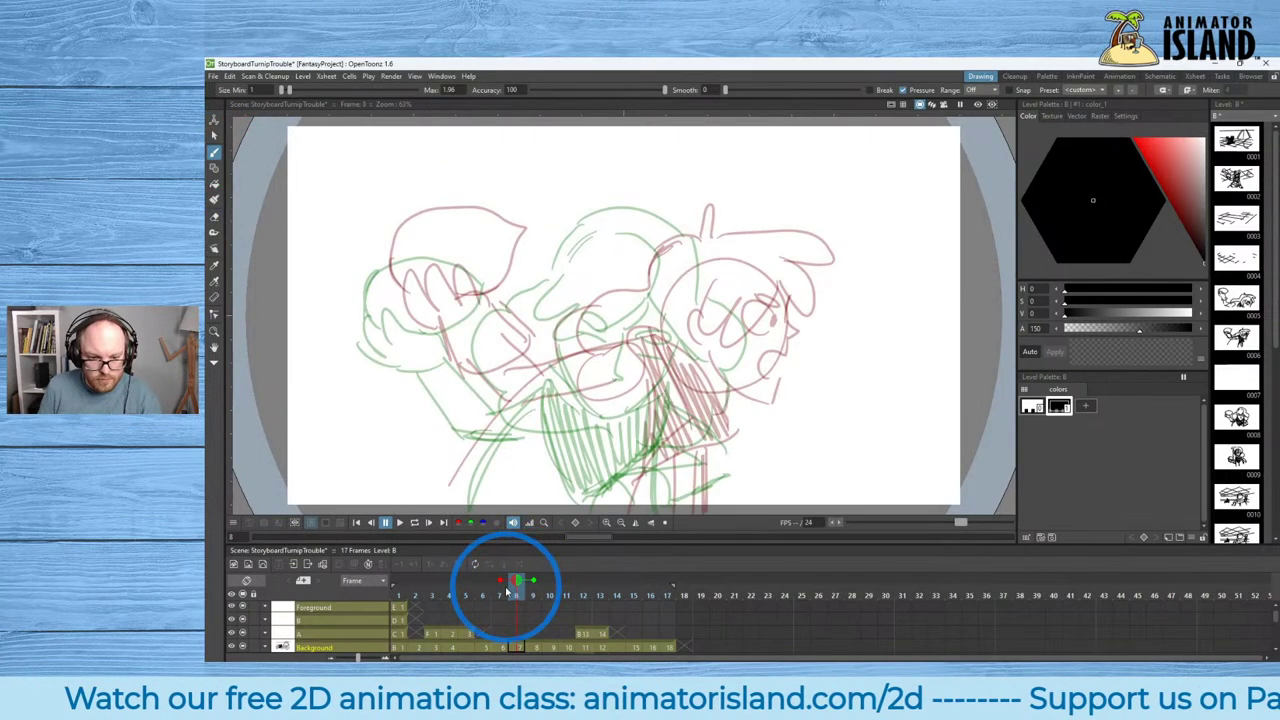
left_click(534, 580)
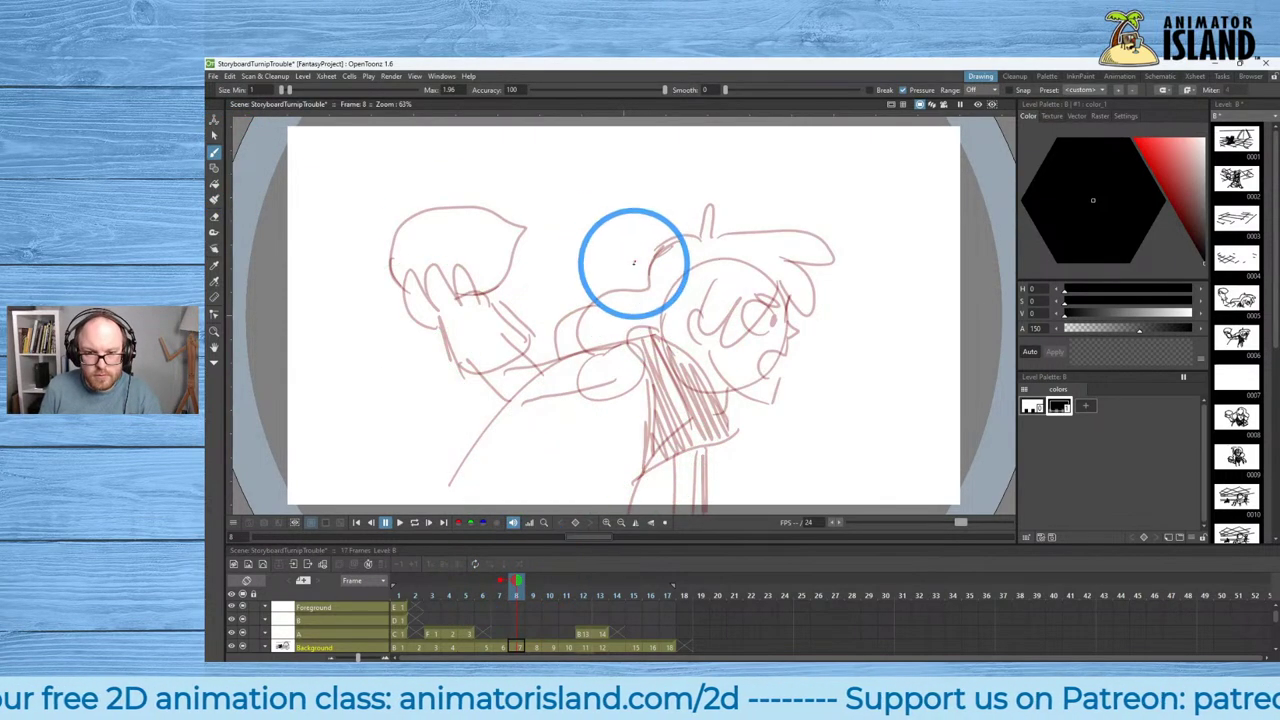
Sketch the girl's new head on frame 8 from a construction circle, with tilted face, sideways eyes, hair tufts and wavy back hair.
mouse_move(655, 358)
left_mouse_down()
mouse_move(627, 335)
mouse_move(709, 352)
mouse_move(632, 371)
left_mouse_up()
key("ctrl+z")
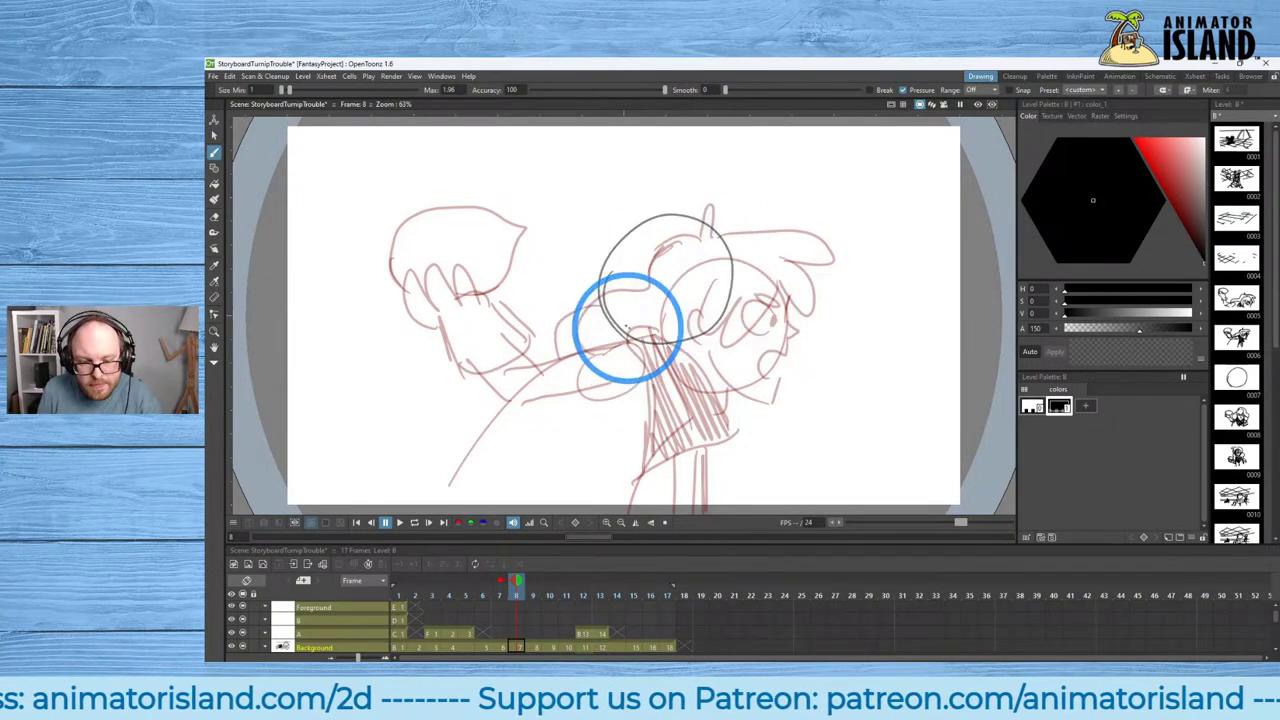
mouse_move(630, 288)
left_mouse_down()
mouse_move(644, 354)
mouse_move(683, 377)
mouse_move(718, 323)
left_mouse_up()
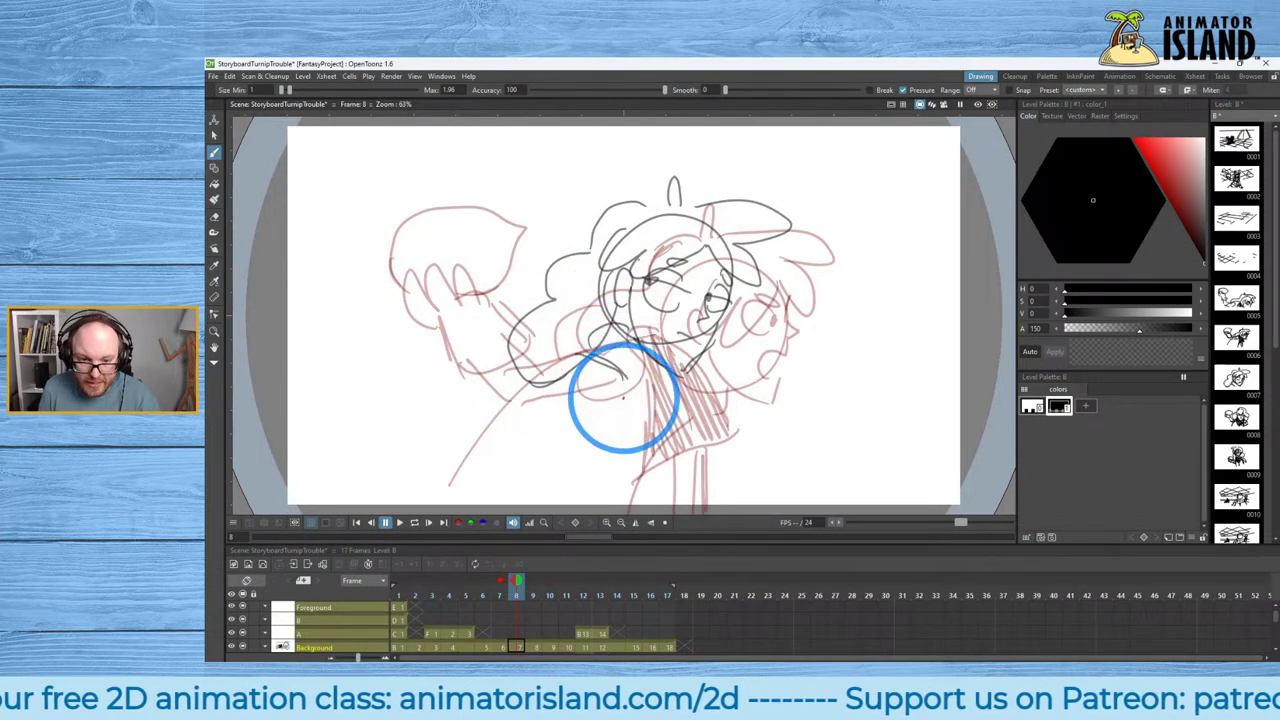
Redraw the girl's pointed scarf below her chin on frame 8 and add the torso line beneath it.
key("ctrl+z")
mouse_move(585, 357)
left_mouse_down()
mouse_move(620, 384)
mouse_move(620, 464)
mouse_move(674, 426)
mouse_move(682, 373)
left_mouse_up()
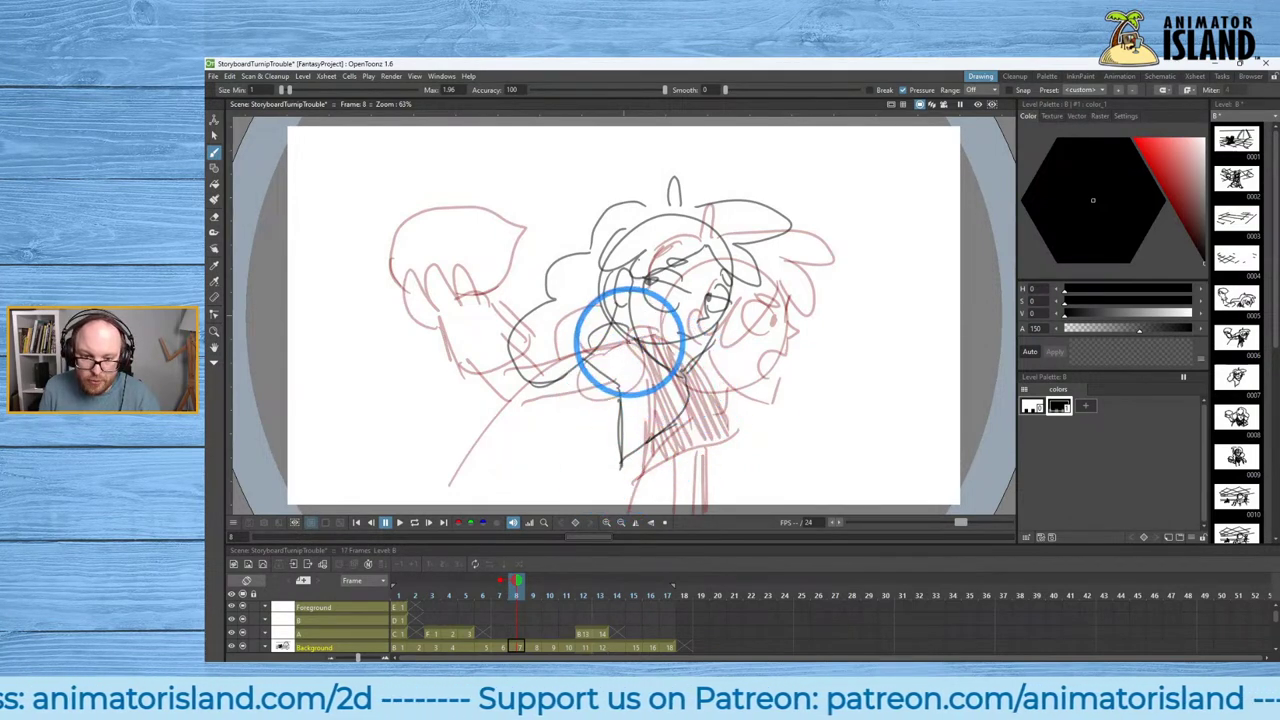
left_click_drag(666, 431, 642, 507)
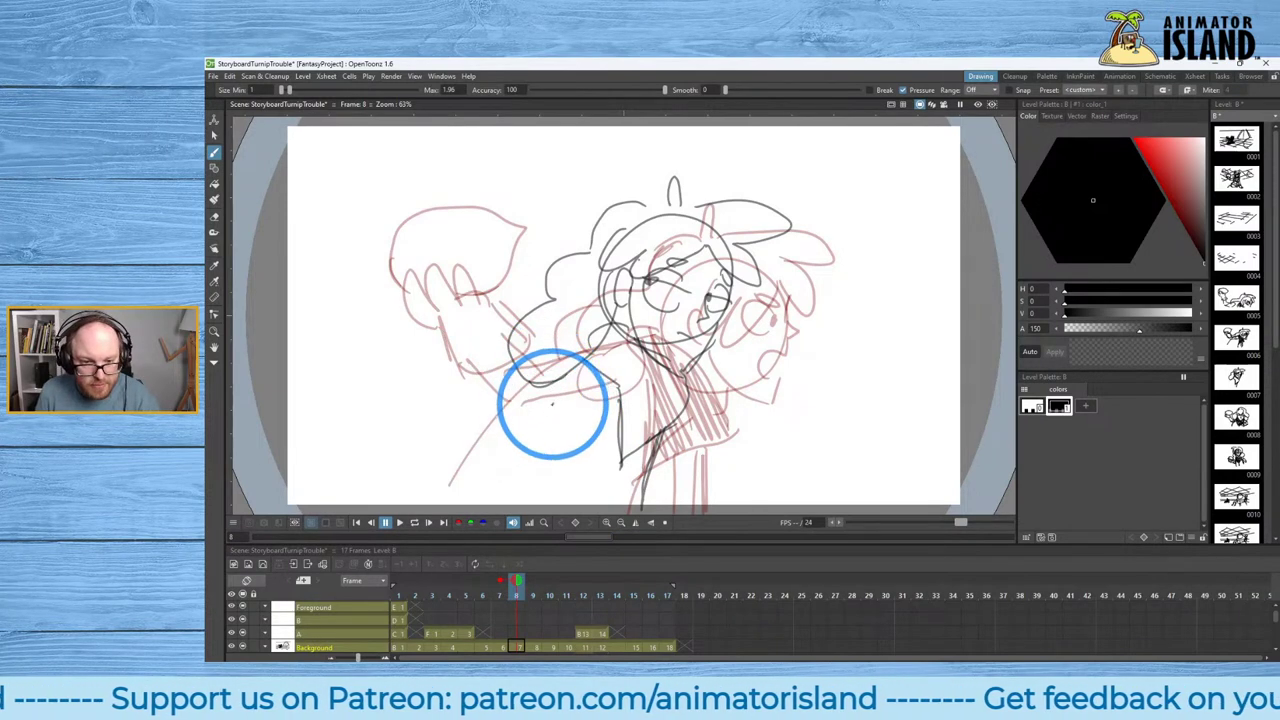
Draw the girl's bent arm crossing her torso on frame 8, with a forearm, cuff and fingers reaching toward the turnip.
left_click(539, 371)
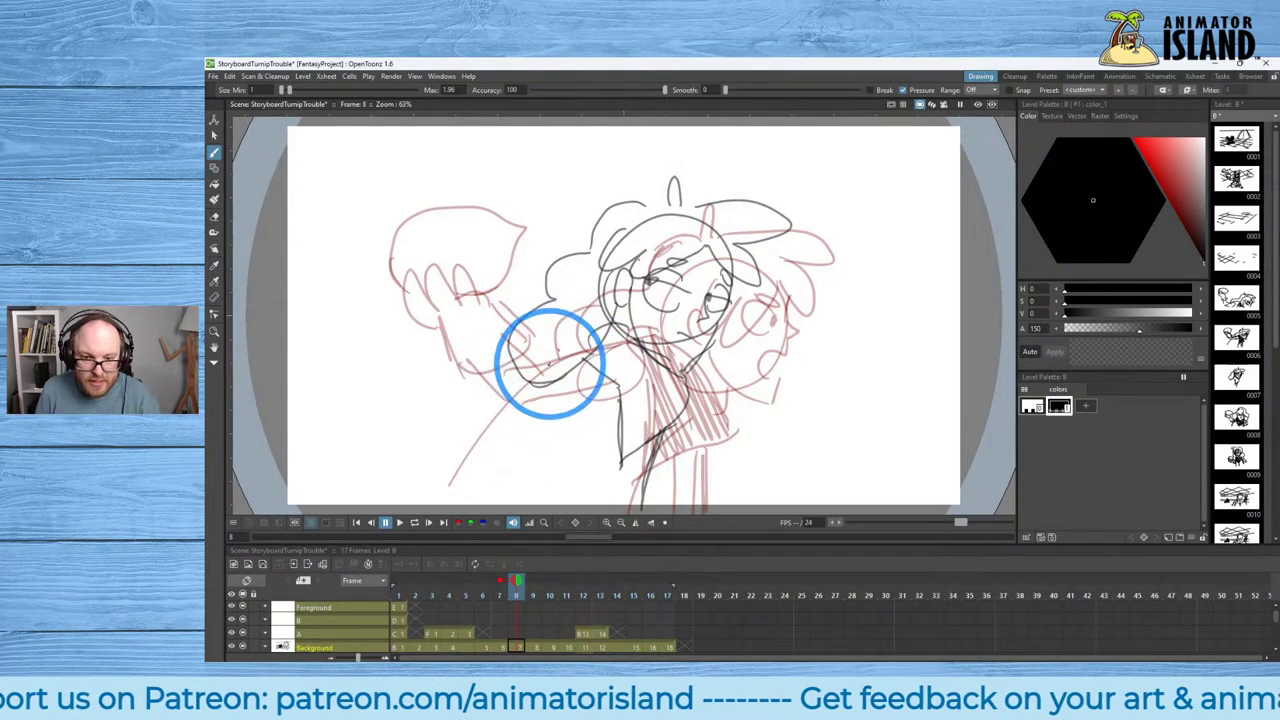
left_click_drag(690, 380, 671, 473)
left_click_drag(606, 409, 646, 468)
mouse_move(596, 422)
left_mouse_down()
mouse_move(646, 480)
mouse_move(671, 473)
mouse_move(614, 408)
mouse_move(620, 450)
left_mouse_up()
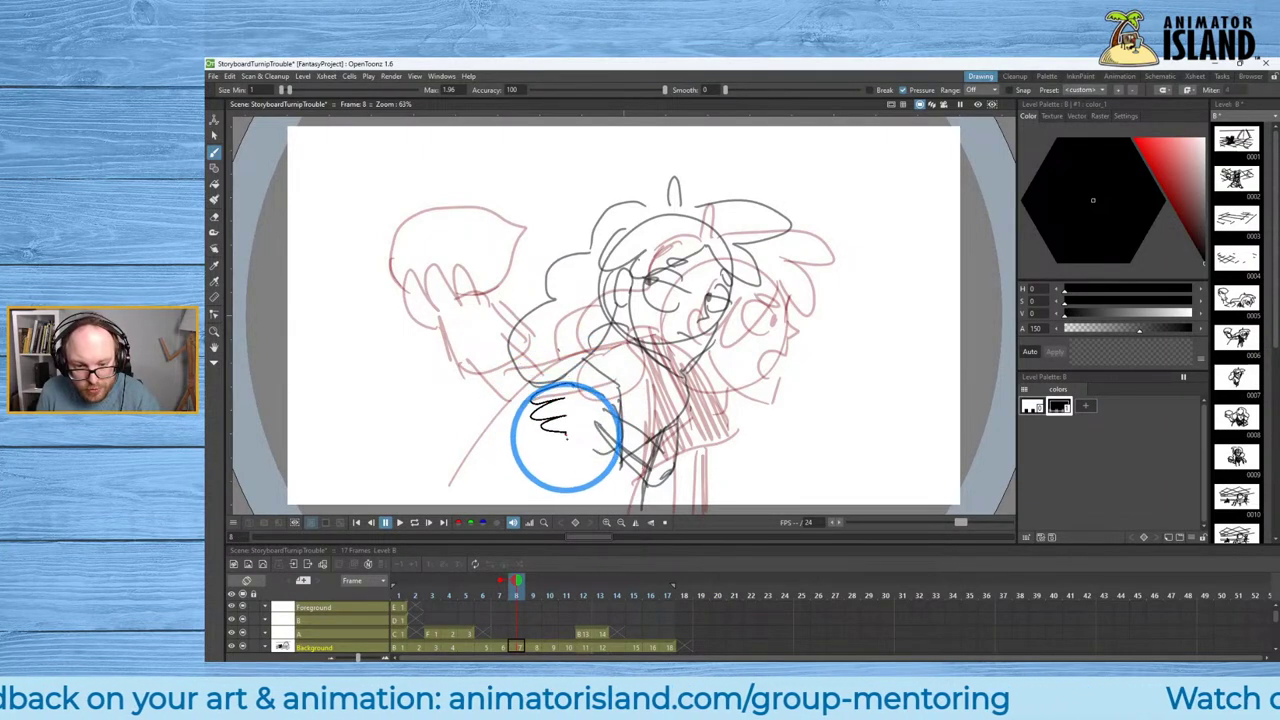
Draw the round turnip with the girl's other hand holding it on frame 8, add the sleeve line and hide the onion skin.
mouse_move(439, 423)
left_mouse_down()
mouse_move(465, 385)
mouse_move(503, 403)
mouse_move(482, 429)
mouse_move(444, 426)
mouse_move(433, 459)
mouse_move(461, 474)
mouse_move(498, 467)
mouse_move(477, 367)
mouse_move(454, 369)
mouse_move(480, 323)
mouse_move(525, 343)
left_mouse_up()
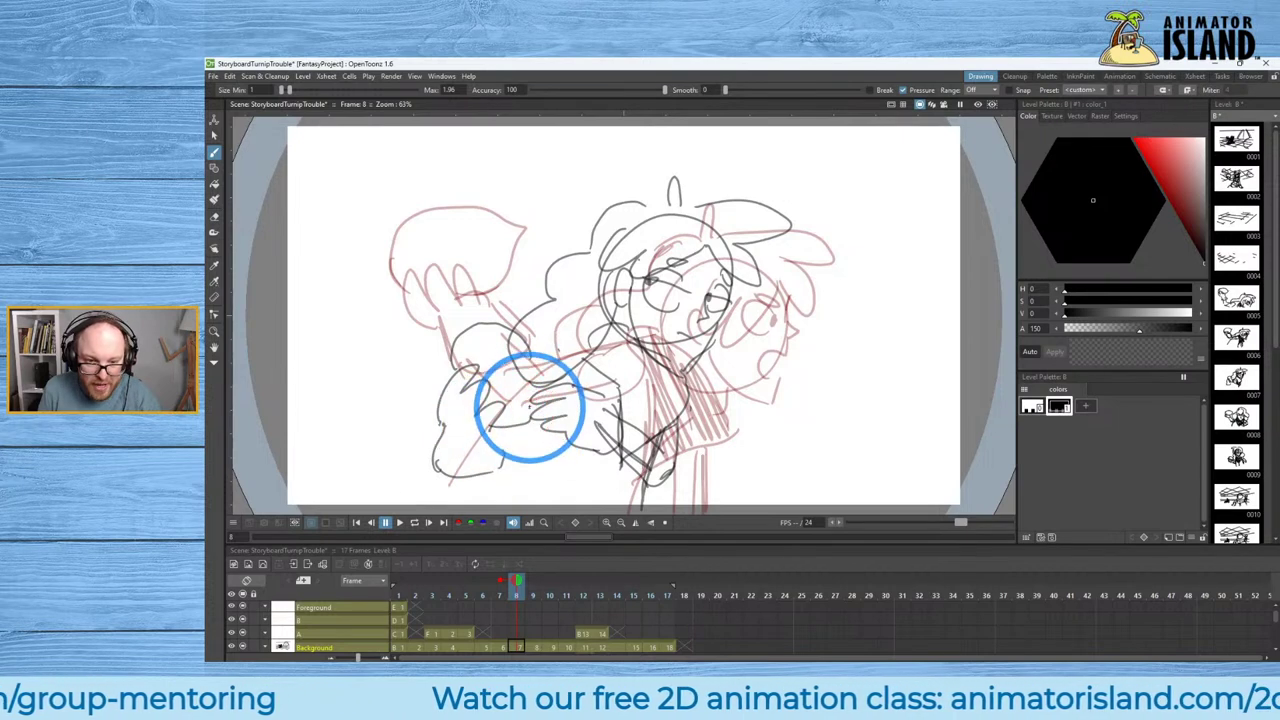
mouse_move(529, 407)
left_mouse_down()
mouse_move(519, 332)
mouse_move(471, 322)
mouse_move(441, 389)
mouse_move(469, 332)
mouse_move(502, 442)
mouse_move(512, 428)
mouse_move(456, 484)
left_mouse_up()
left_click(515, 580)
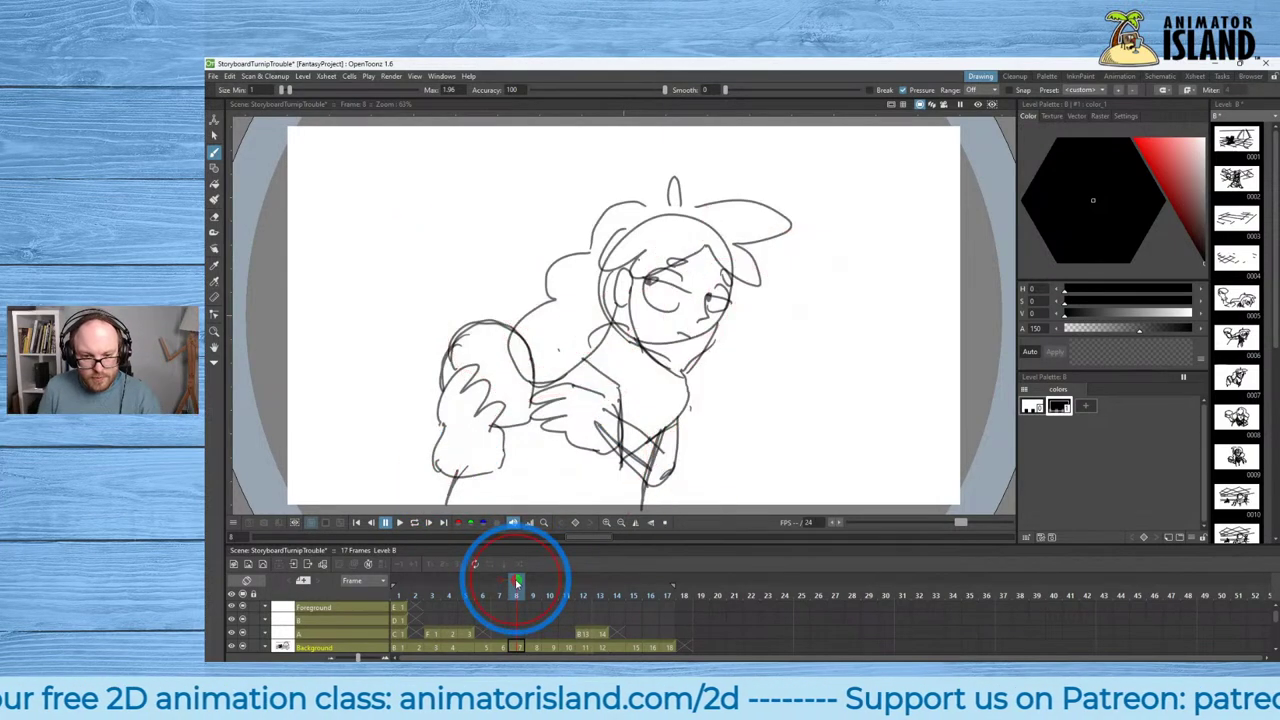
On frame 9, delete the girl's raised hand, turnip and forearm strokes and sketch a lowered arm and hands in their place.
mouse_move(516, 582)
left_mouse_down()
mouse_move(482, 582)
mouse_move(551, 580)
mouse_move(500, 580)
mouse_move(531, 580)
left_mouse_up()
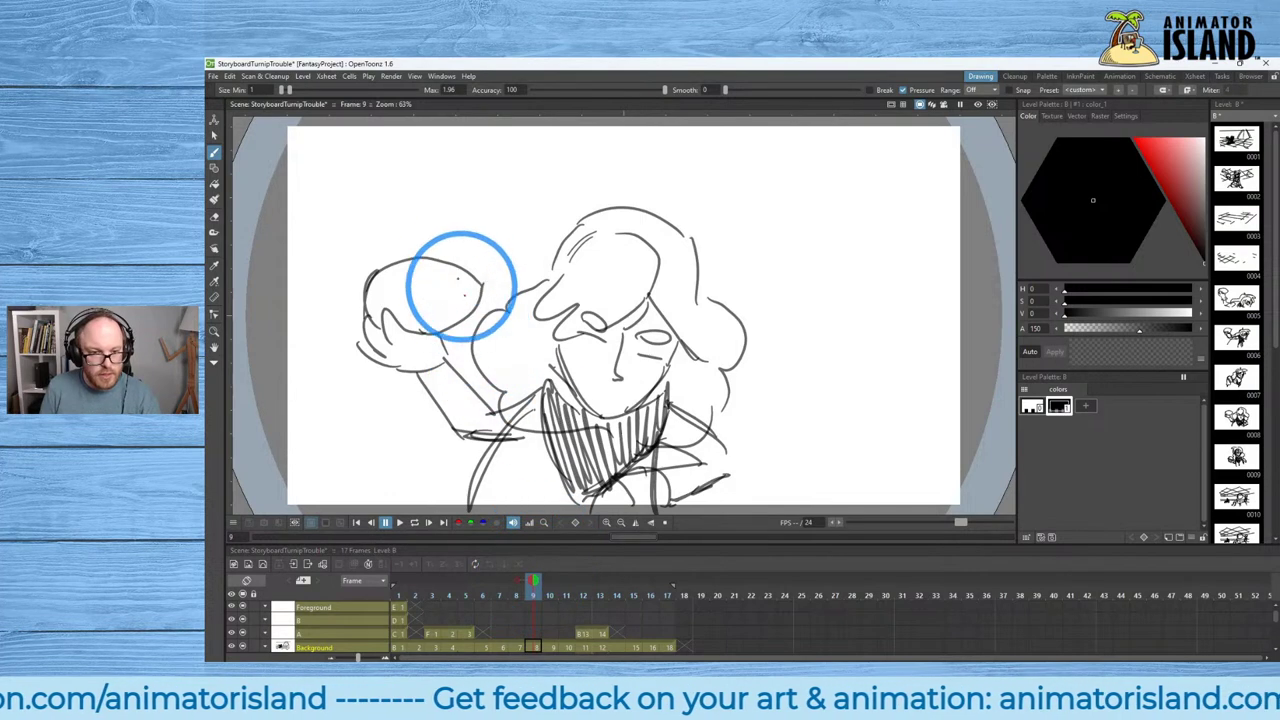
mouse_move(411, 232)
left_mouse_down()
mouse_move(388, 235)
mouse_move(347, 287)
left_mouse_up()
left_click(213, 135)
mouse_move(406, 203)
left_mouse_down()
mouse_move(389, 206)
mouse_move(374, 409)
mouse_move(498, 236)
mouse_move(472, 214)
left_mouse_up()
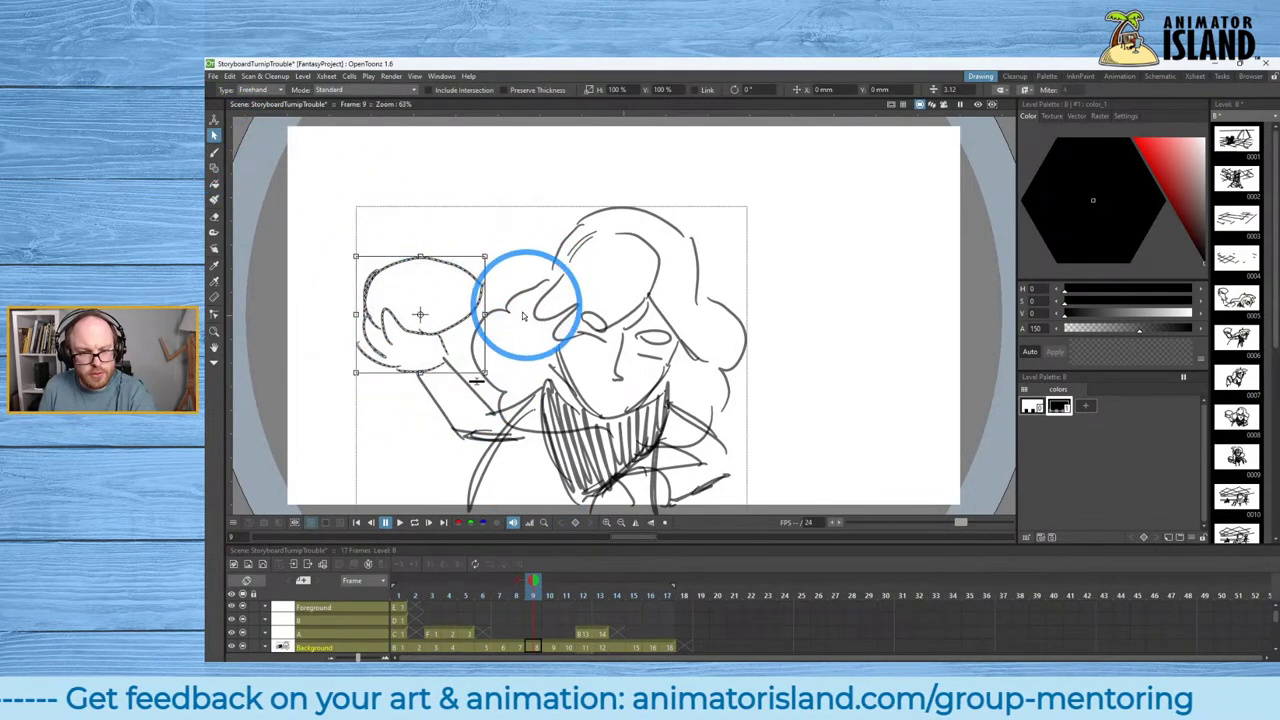
key("Delete")
left_click(468, 387)
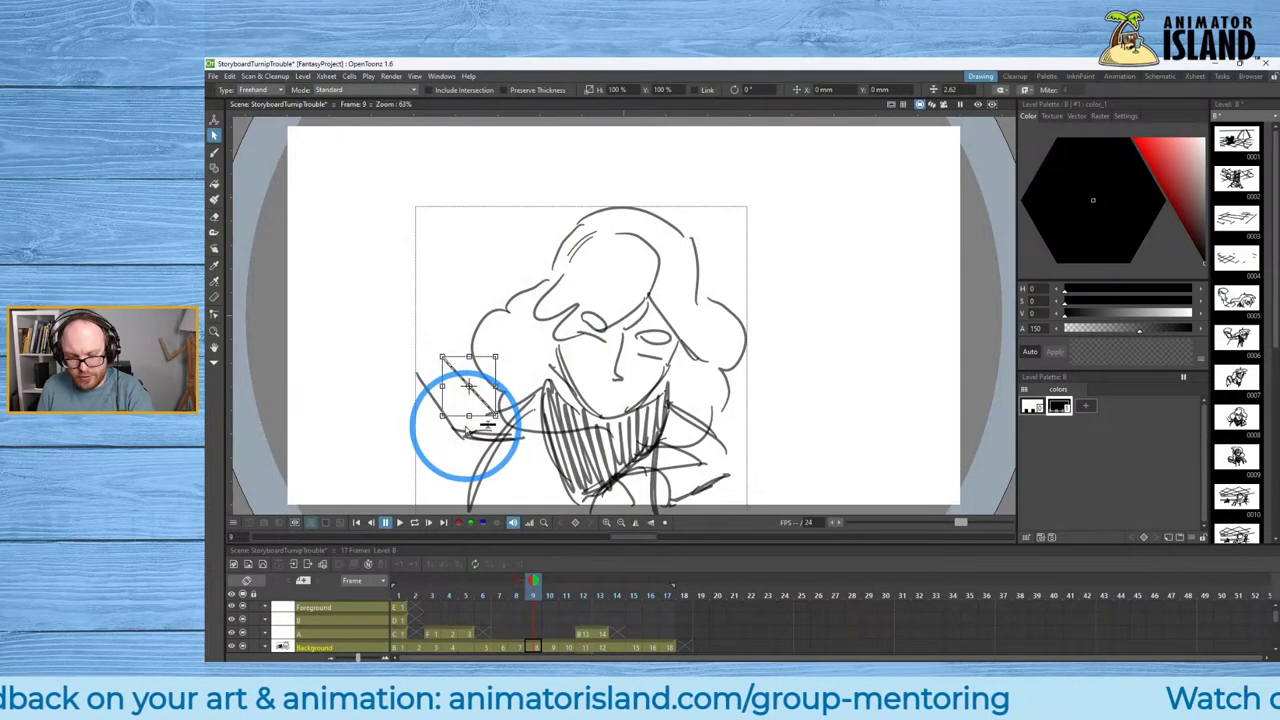
key("Delete")
mouse_move(418, 355)
left_mouse_down()
mouse_move(526, 349)
mouse_move(420, 356)
left_mouse_up()
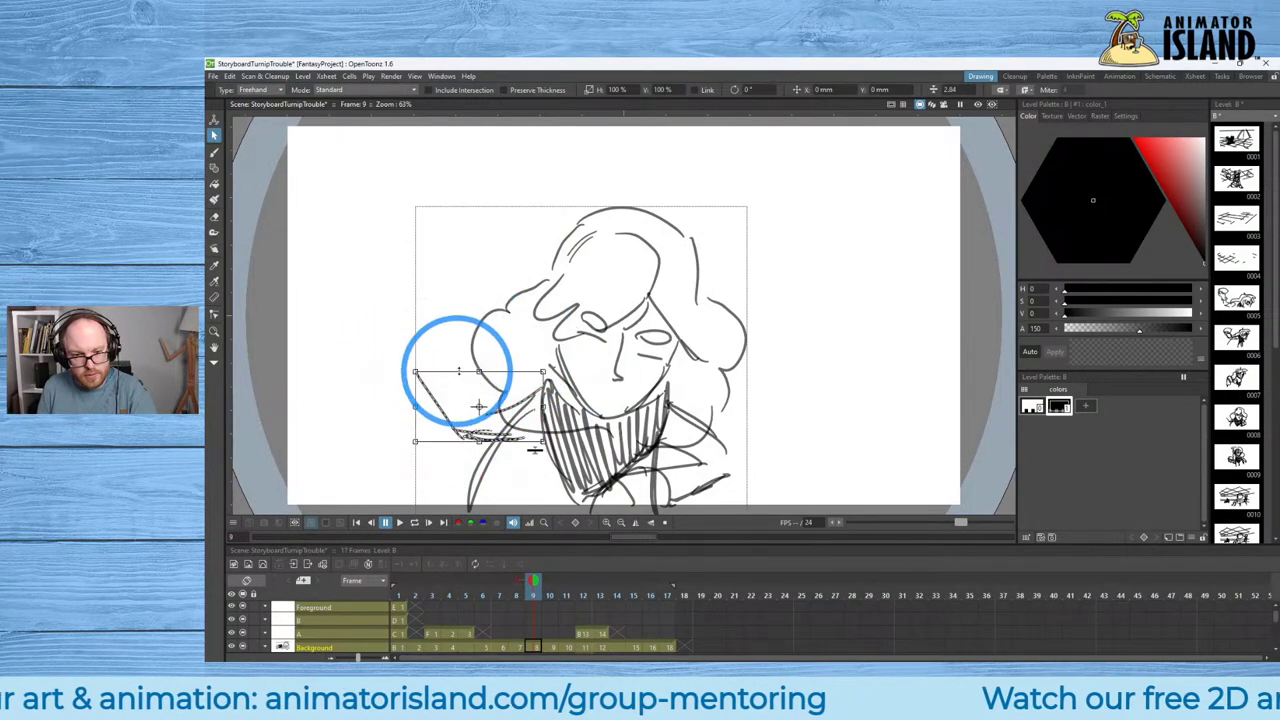
key("Delete")
left_click(213, 152)
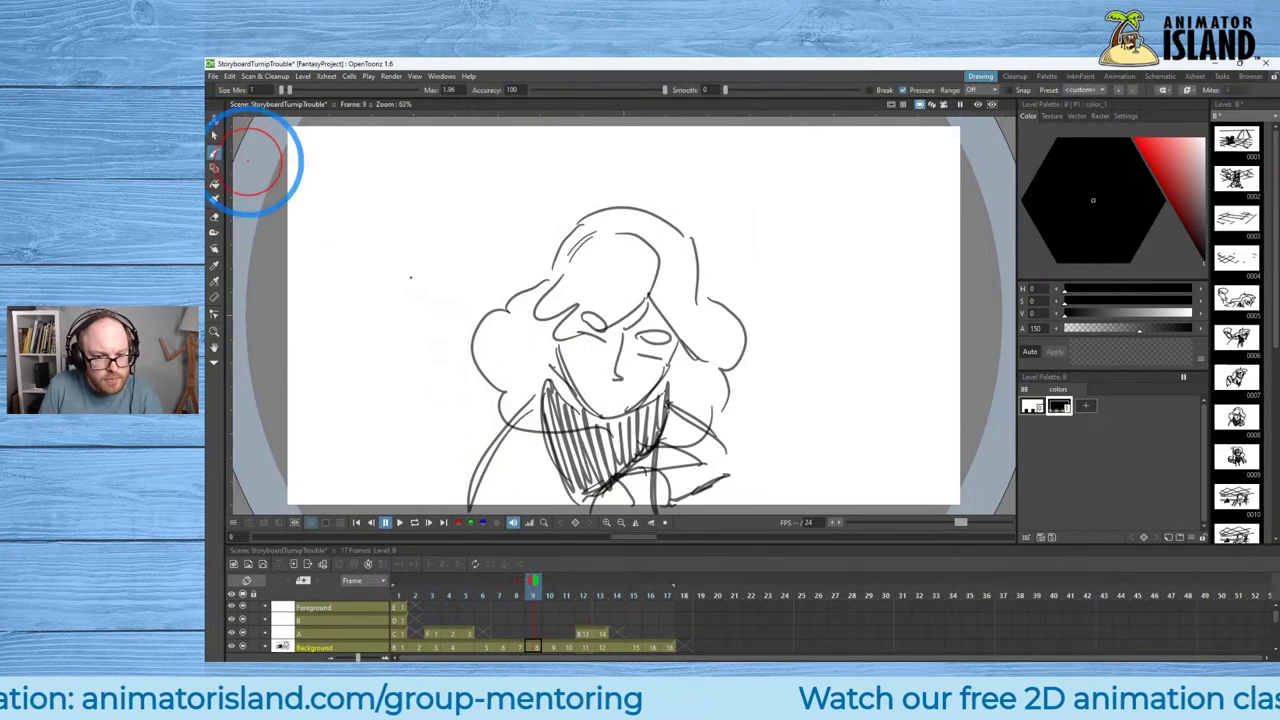
mouse_move(442, 390)
left_mouse_down()
mouse_move(545, 417)
mouse_move(447, 425)
mouse_move(508, 471)
mouse_move(432, 431)
mouse_move(470, 495)
mouse_move(414, 445)
mouse_move(494, 475)
mouse_move(452, 505)
mouse_move(486, 457)
mouse_move(537, 490)
mouse_move(577, 460)
mouse_move(612, 472)
mouse_move(605, 495)
mouse_move(600, 477)
mouse_move(491, 486)
left_mouse_up()
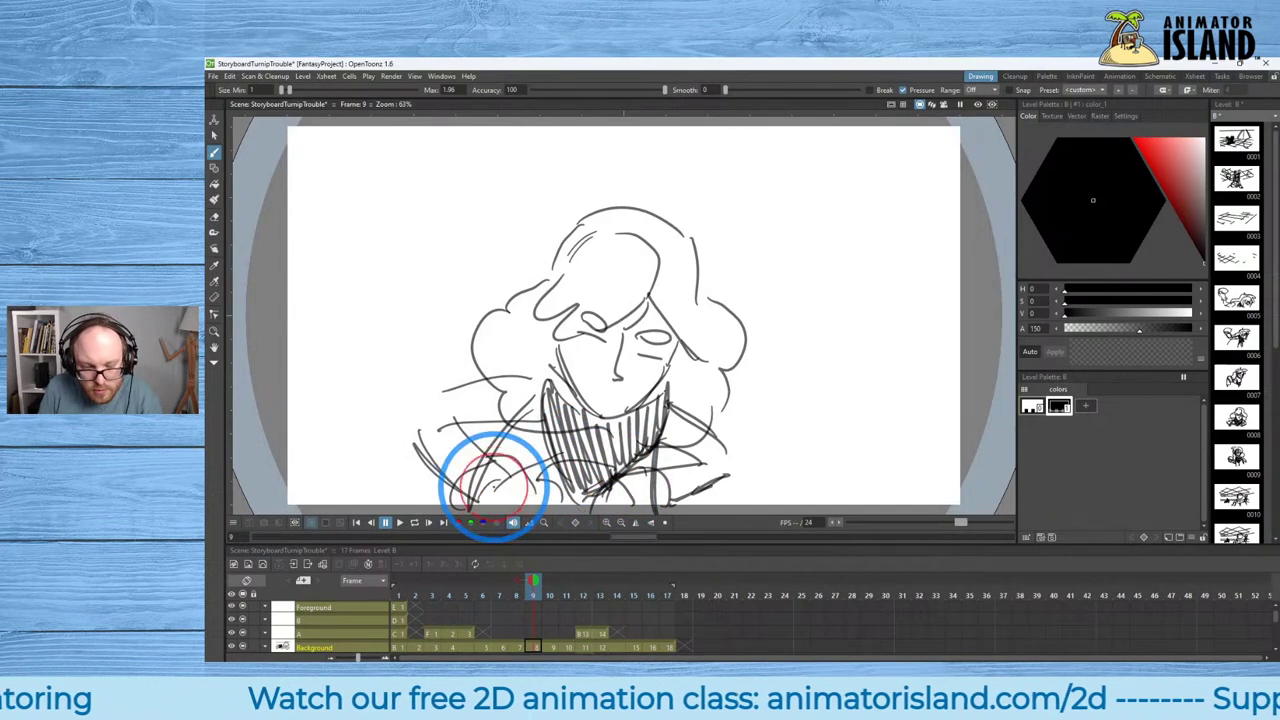
On frame 10, draw the girl's second hand over the turnip with its arm bent across her torso.
left_click(541, 583)
left_click_drag(540, 585, 550, 581)
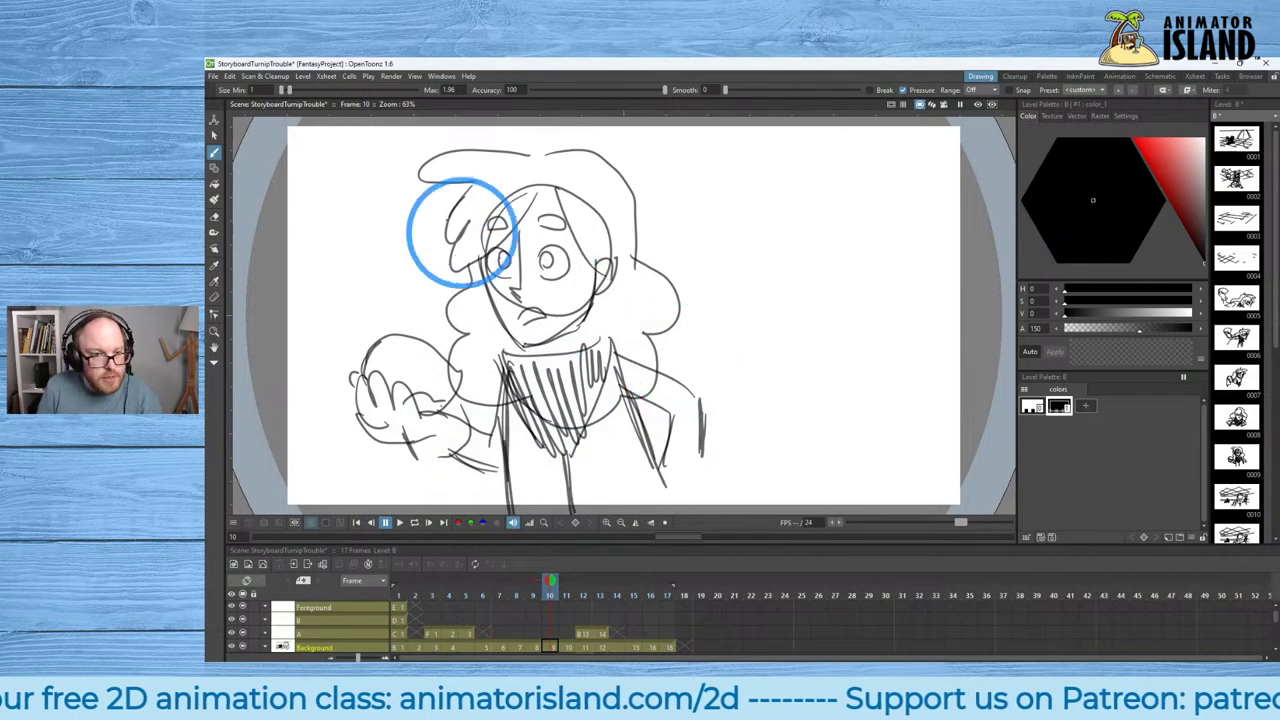
mouse_move(472, 376)
left_mouse_down()
mouse_move(420, 346)
mouse_move(444, 374)
mouse_move(406, 384)
mouse_move(455, 409)
mouse_move(483, 376)
mouse_move(457, 444)
mouse_move(500, 410)
mouse_move(484, 446)
mouse_move(506, 439)
mouse_move(561, 482)
mouse_move(538, 448)
mouse_move(585, 443)
mouse_move(604, 416)
mouse_move(631, 423)
mouse_move(624, 440)
mouse_move(565, 463)
mouse_move(625, 380)
mouse_move(598, 414)
left_mouse_up()
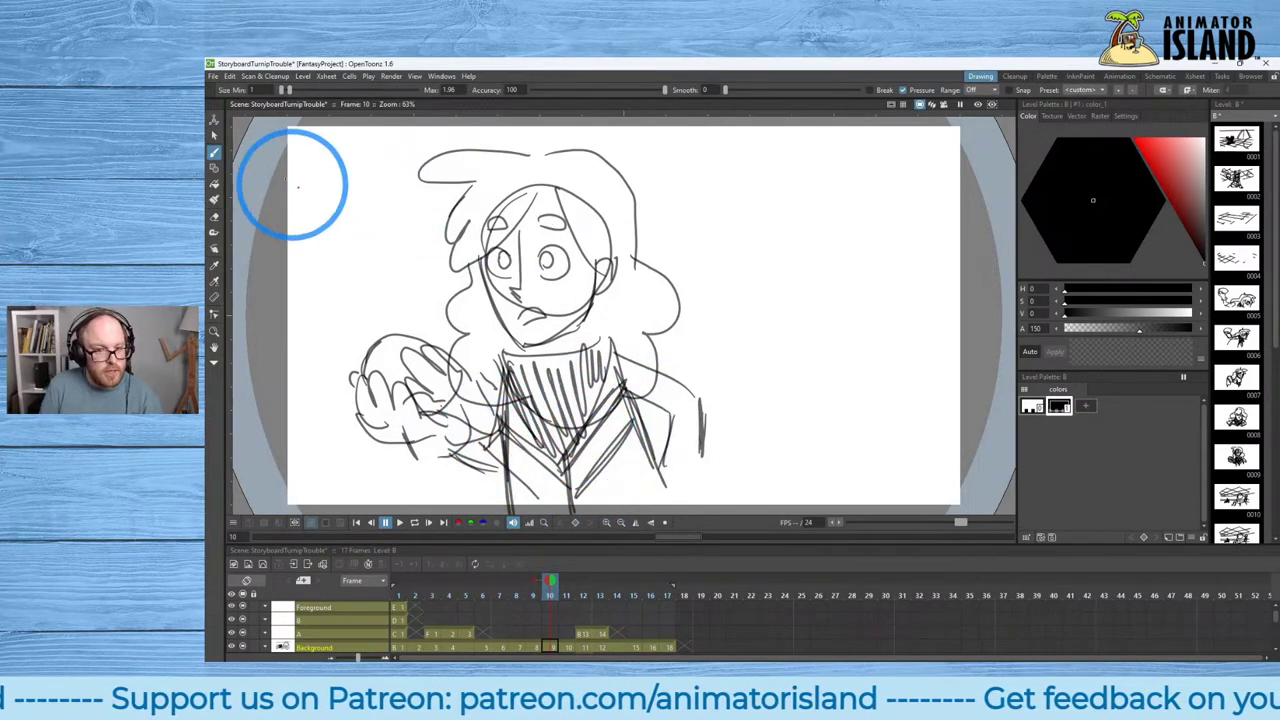
Delete the old hanging arm strokes on frame 10 and shift the whole drawing of the girl slightly toward the frame's centre.
left_click(214, 135)
mouse_move(646, 322)
left_mouse_down()
mouse_move(606, 340)
mouse_move(778, 428)
mouse_move(711, 323)
left_mouse_up()
key("Delete")
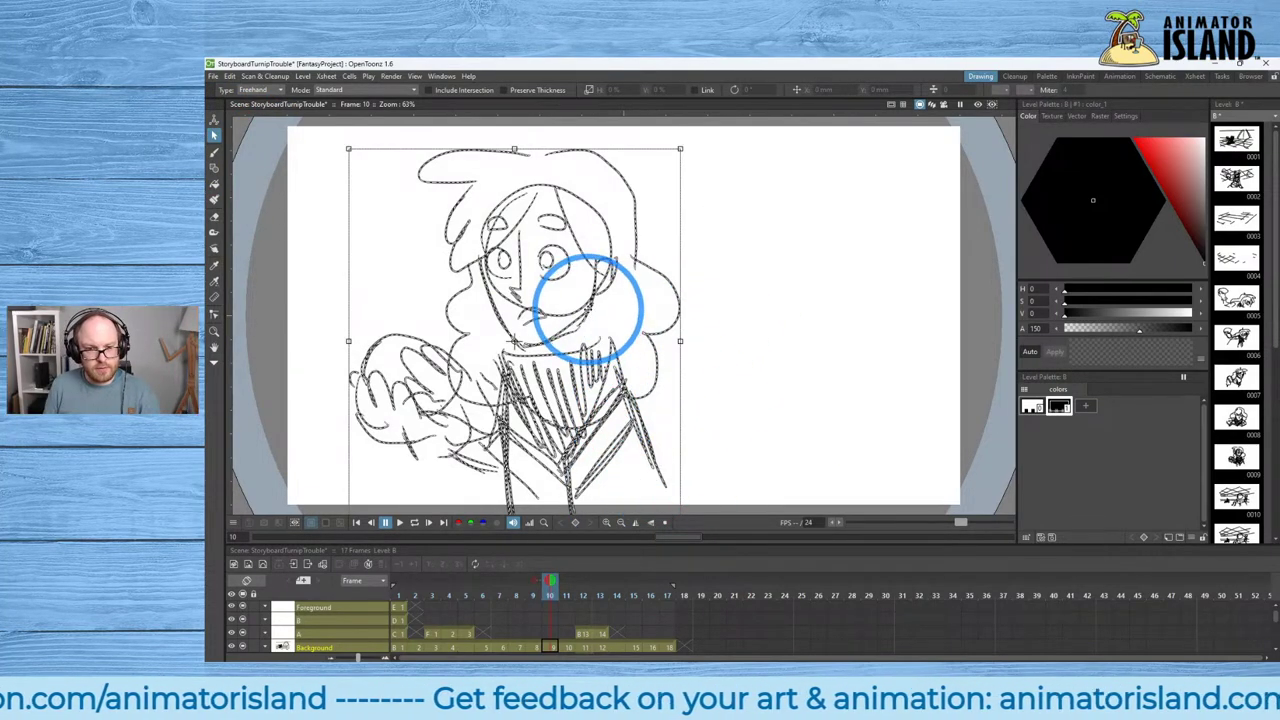
left_click_drag(586, 309, 620, 305)
left_click(737, 291)
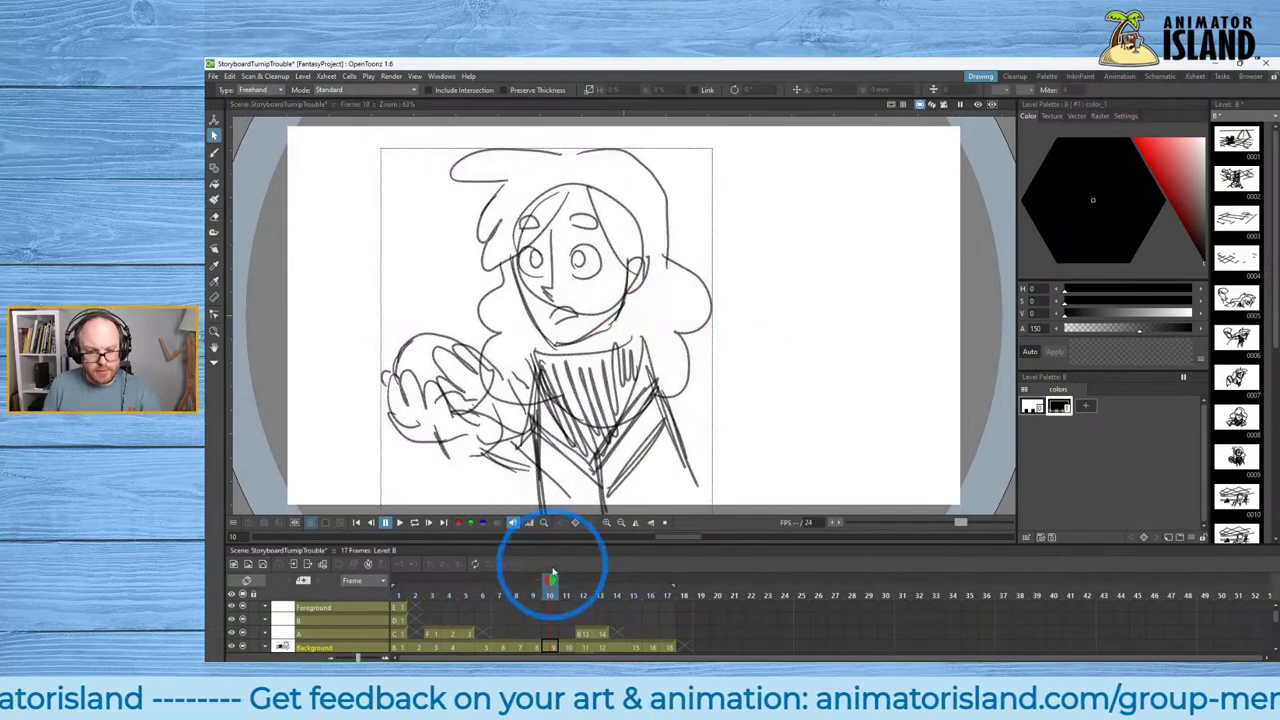
Move the two cels at frames 12 and 13 of column A one frame later, to frames 13 and 14.
mouse_move(551, 580)
left_mouse_down()
mouse_move(500, 580)
mouse_move(600, 580)
mouse_move(586, 580)
left_mouse_up()
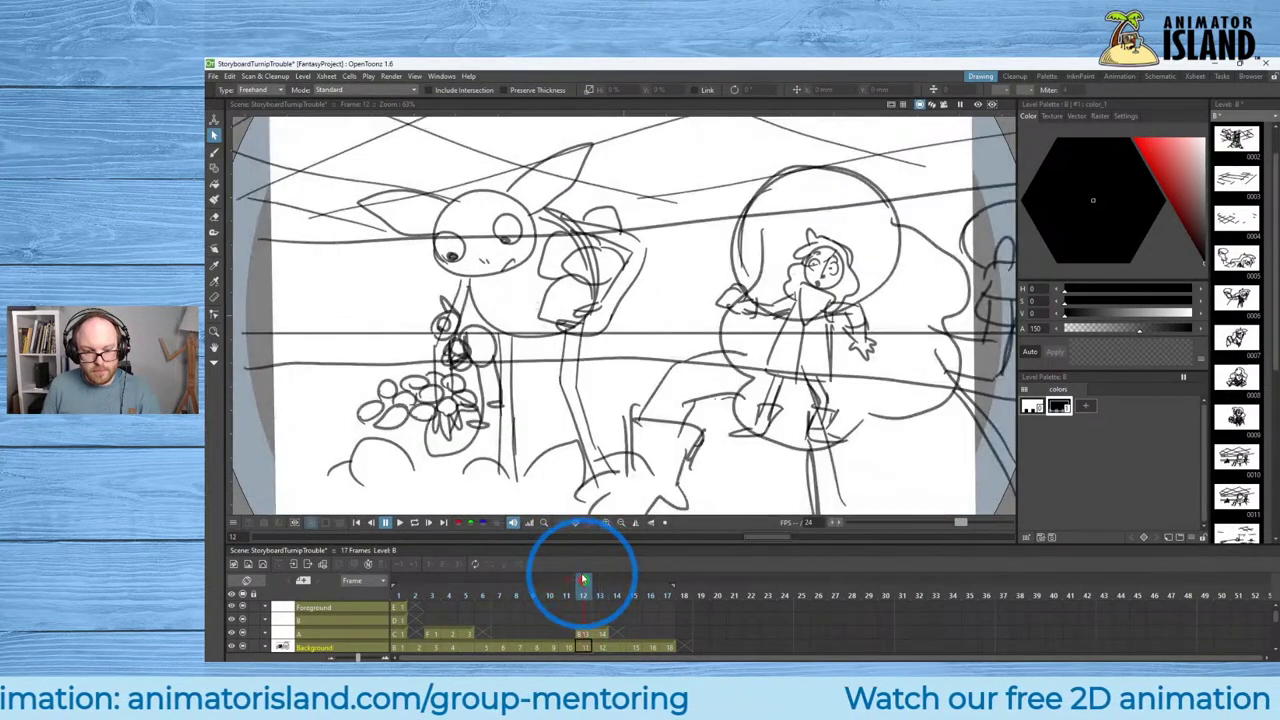
left_click(585, 633)
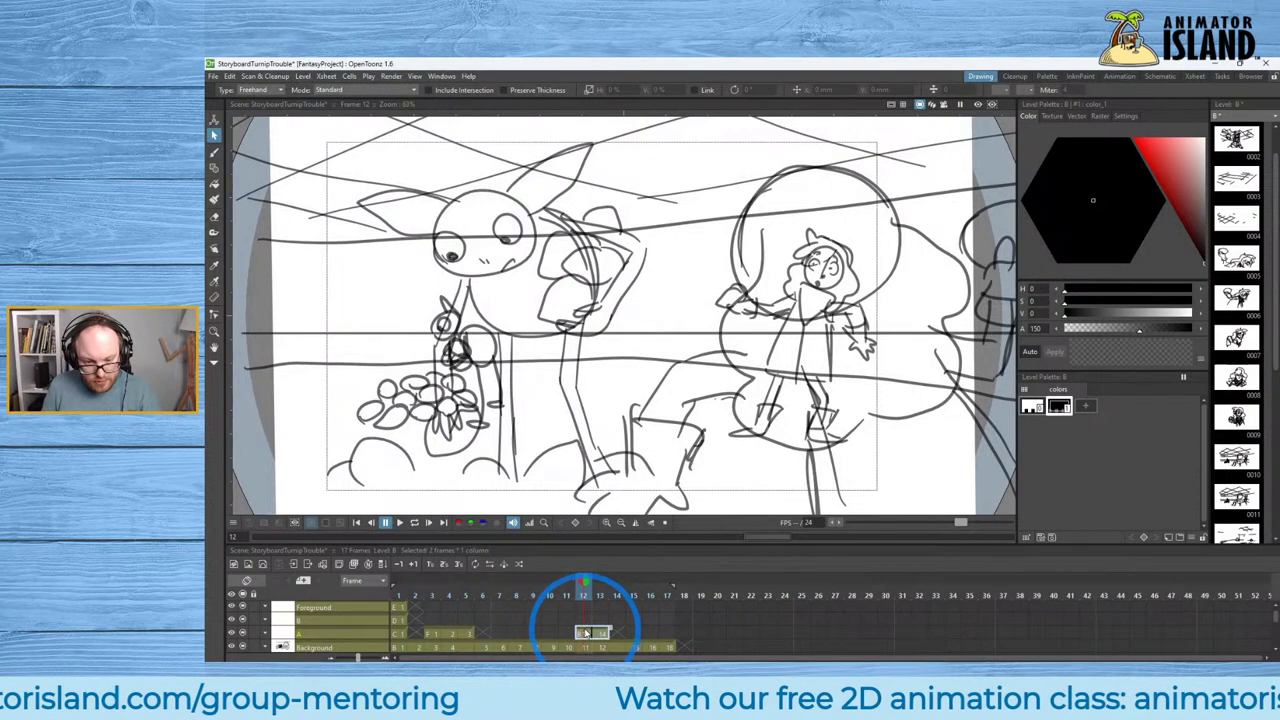
left_click_drag(585, 633, 607, 631)
left_click(600, 582)
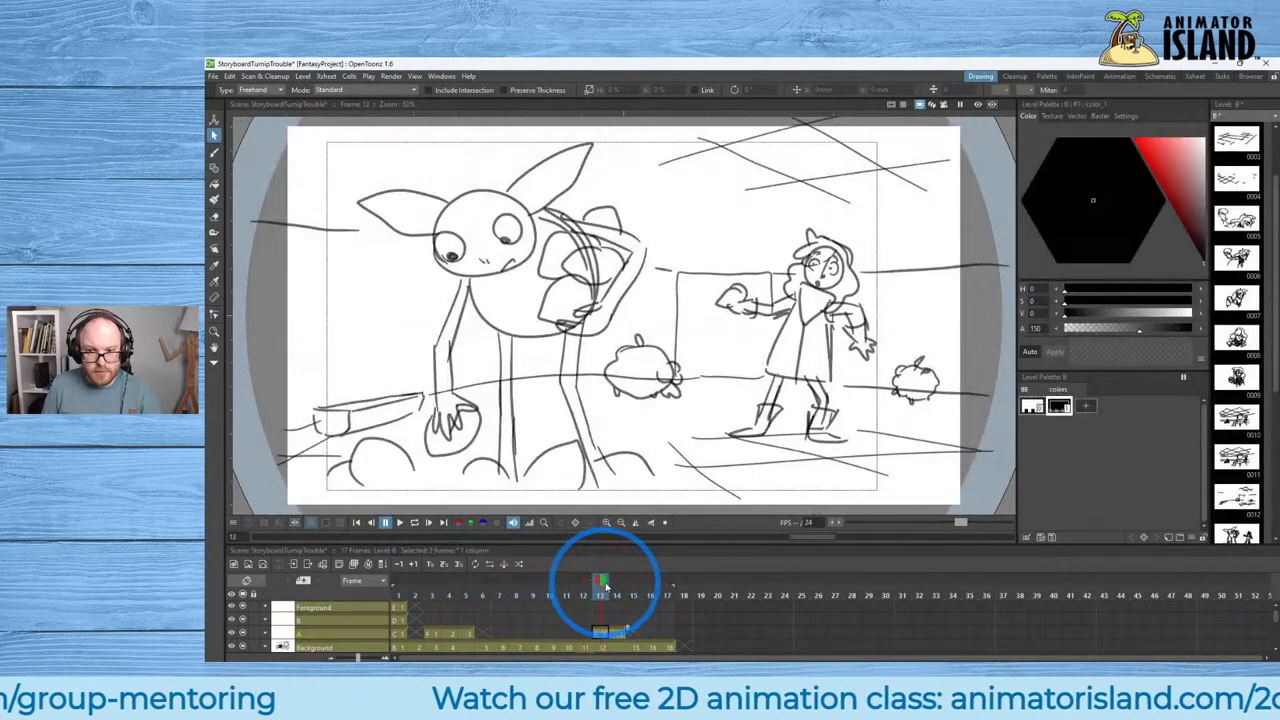
Delete the Background cel at frame 9 and shift all following Background cels one frame earlier to close the gap.
mouse_move(600, 582)
left_mouse_down()
mouse_move(620, 585)
mouse_move(490, 594)
mouse_move(541, 594)
left_mouse_up()
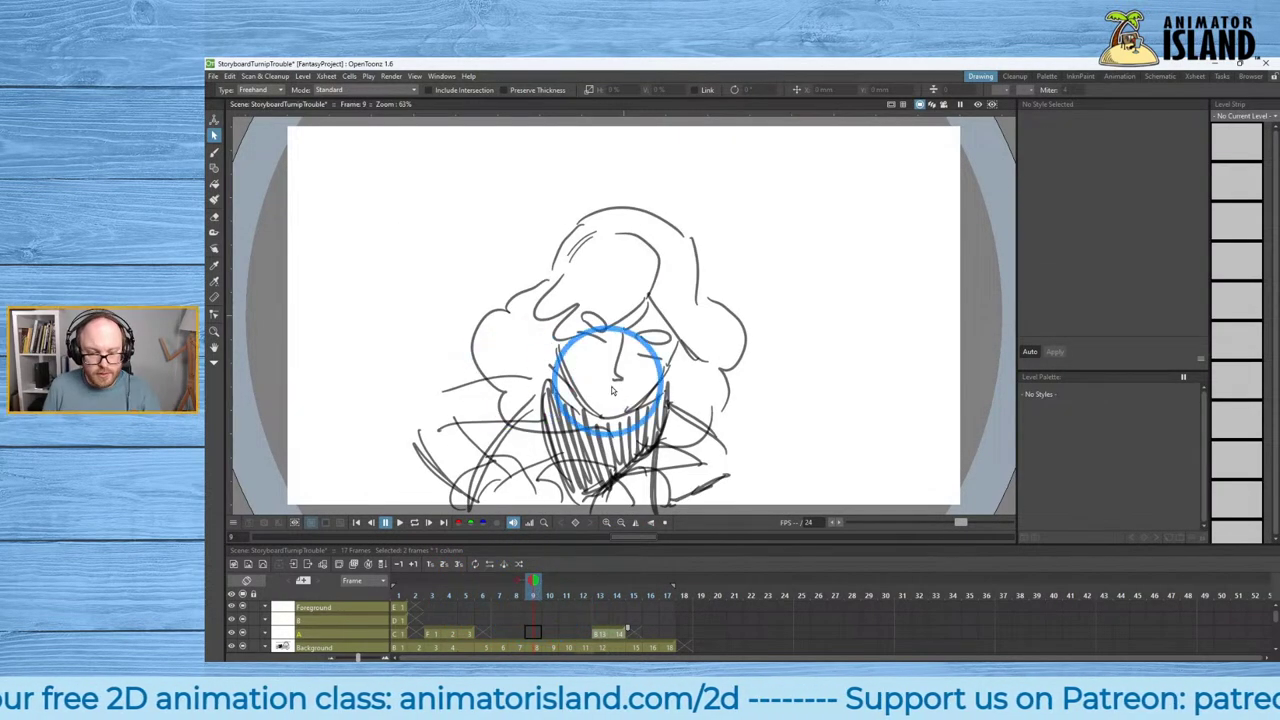
left_click(538, 648)
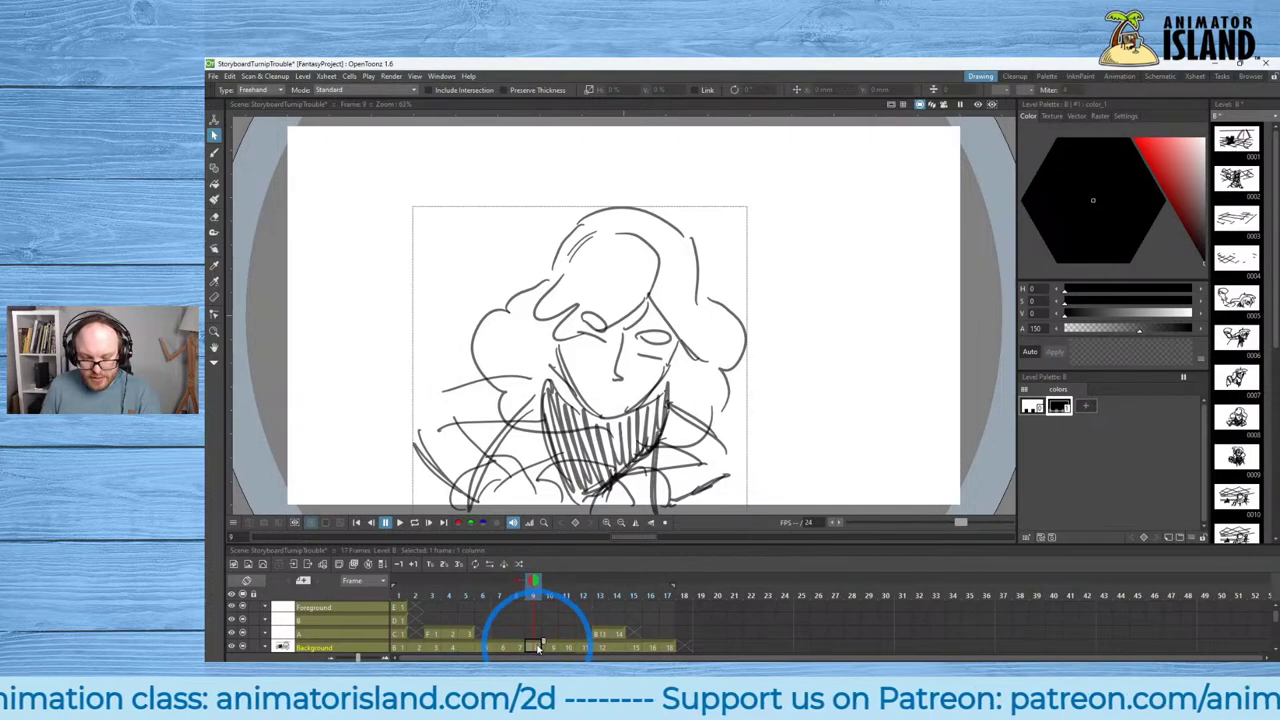
key("Delete")
left_click_drag(549, 647, 538, 648)
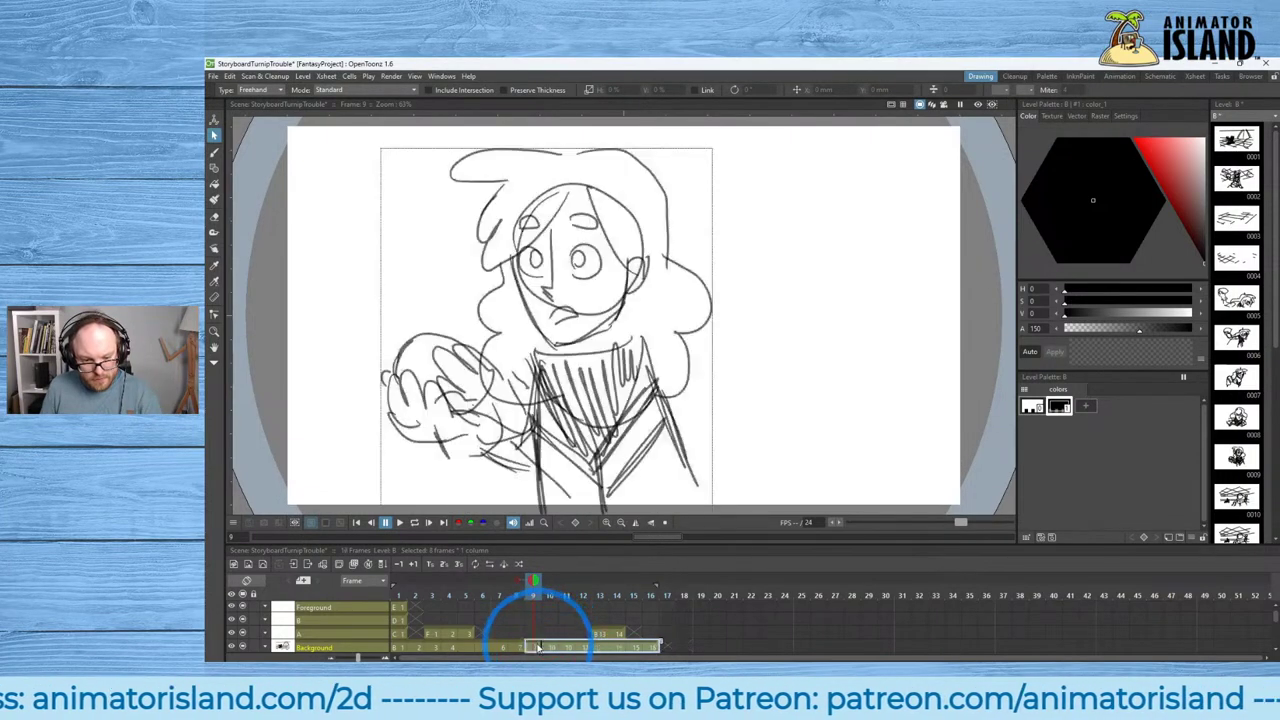
mouse_move(527, 592)
left_mouse_down()
mouse_move(502, 584)
mouse_move(538, 590)
mouse_move(490, 590)
mouse_move(532, 590)
left_mouse_up()
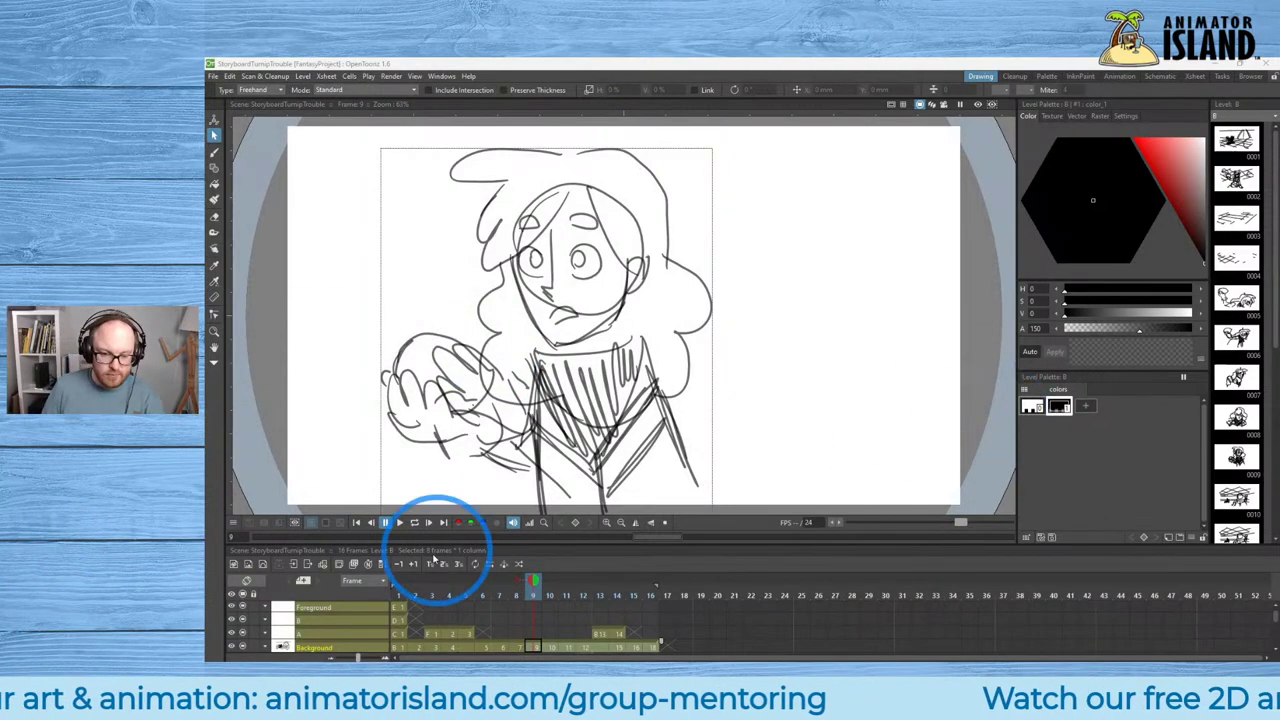
left_click_drag(532, 582, 531, 620)
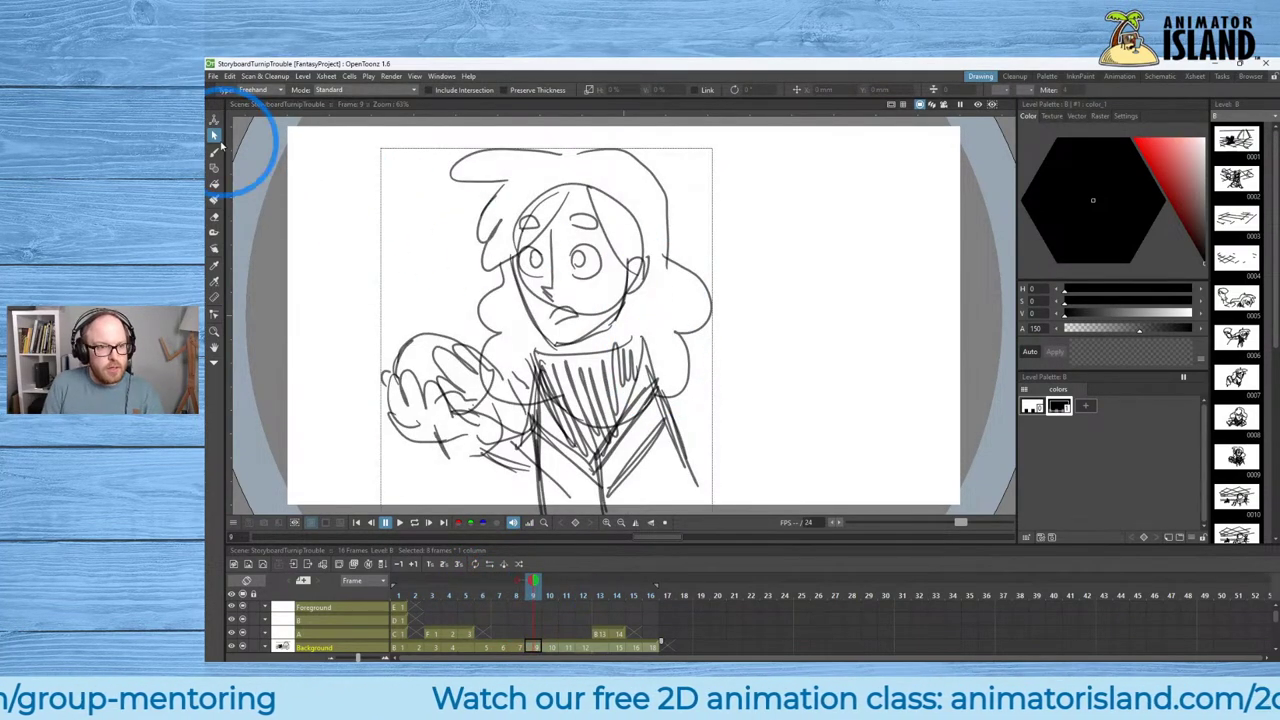
Replace the girl's mouth on frame 9 with a short stroke and draw an eyelid line across her larger eye.
left_click(720, 196)
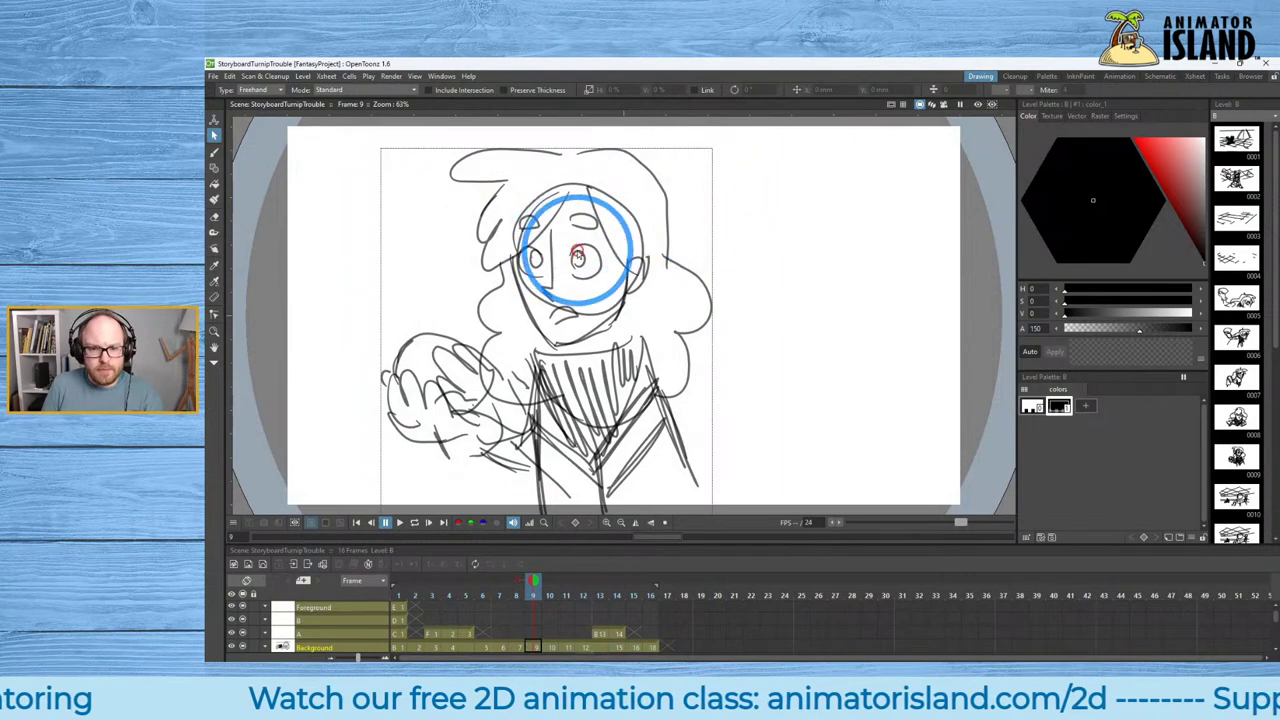
left_click(213, 152)
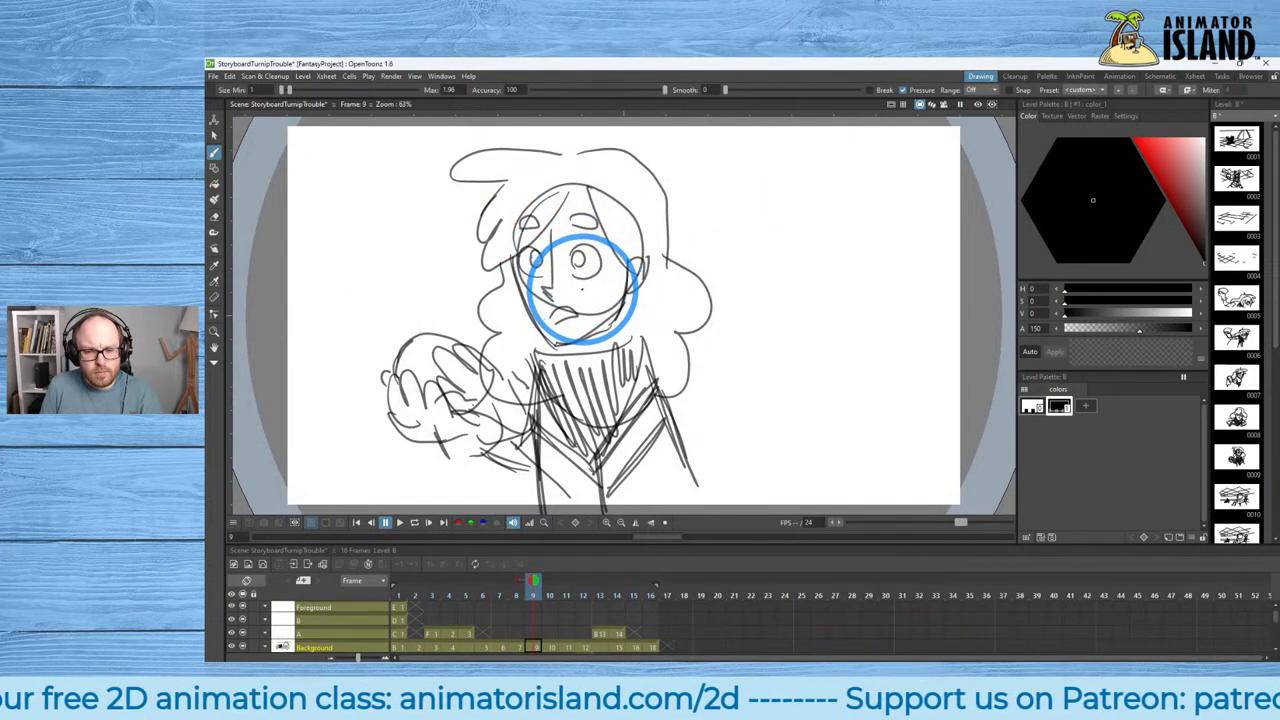
left_click(213, 137)
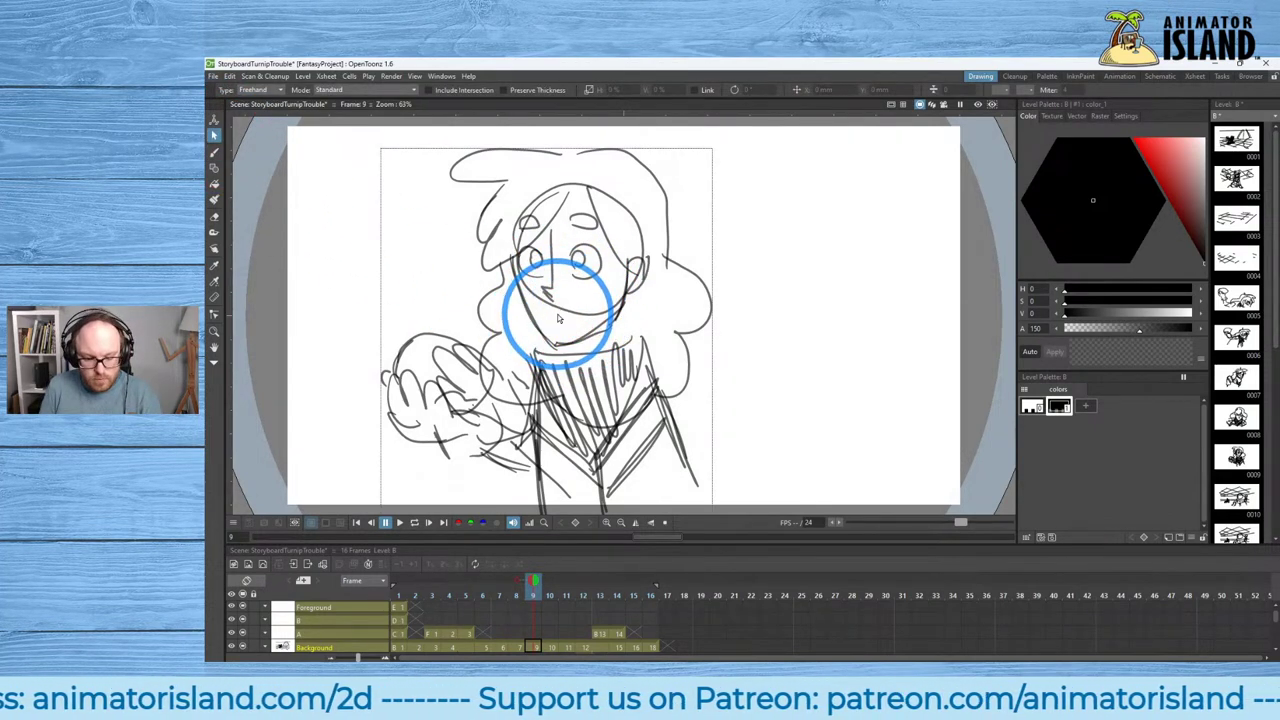
key("b")
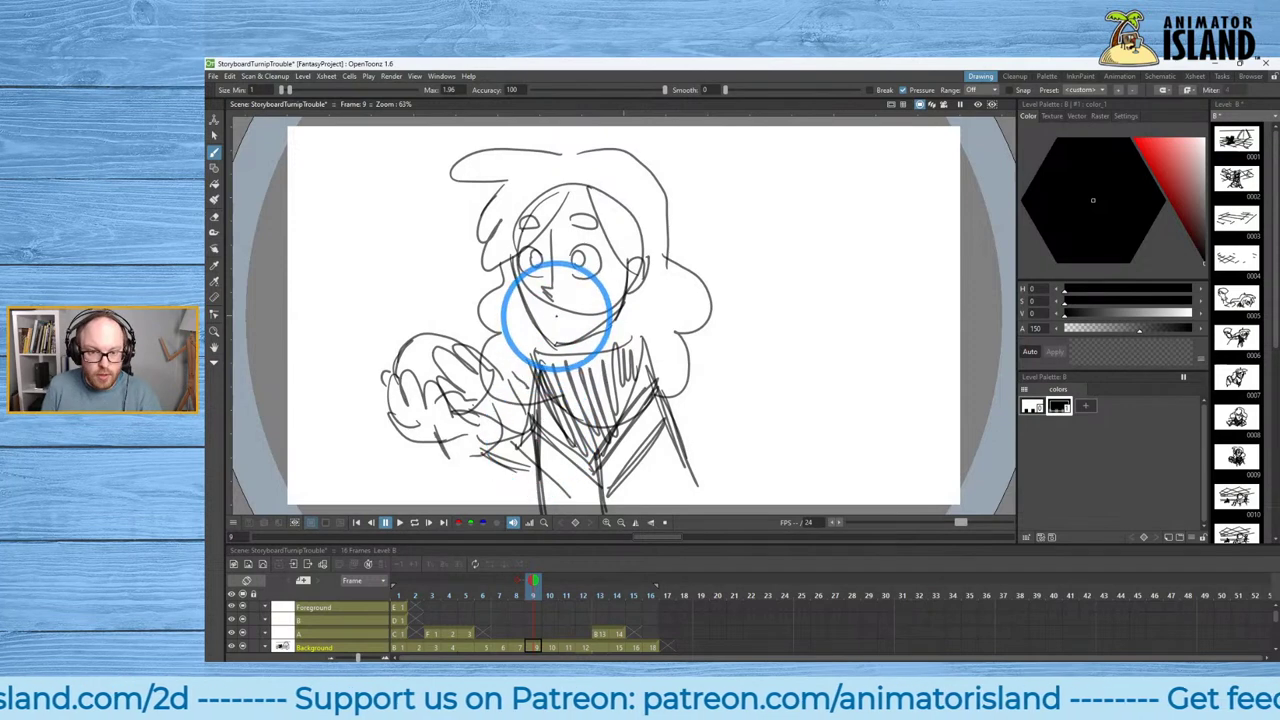
left_click_drag(556, 317, 564, 316)
left_click_drag(570, 253, 601, 255)
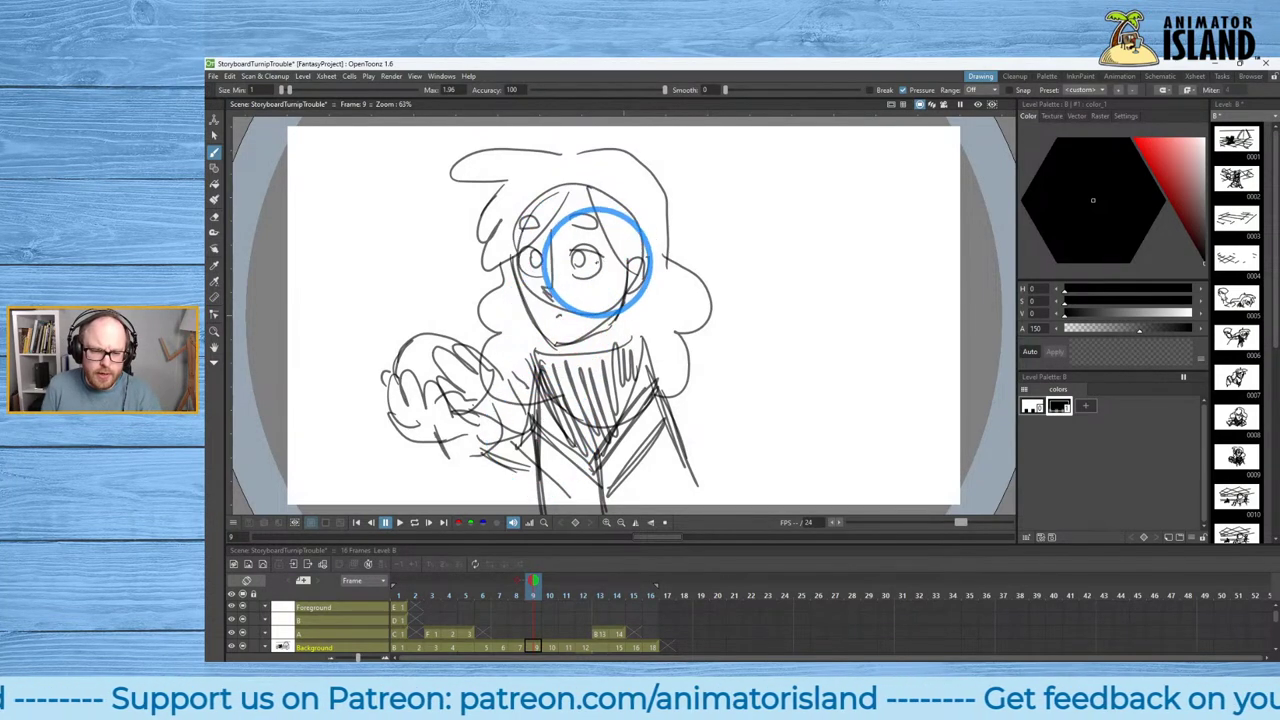